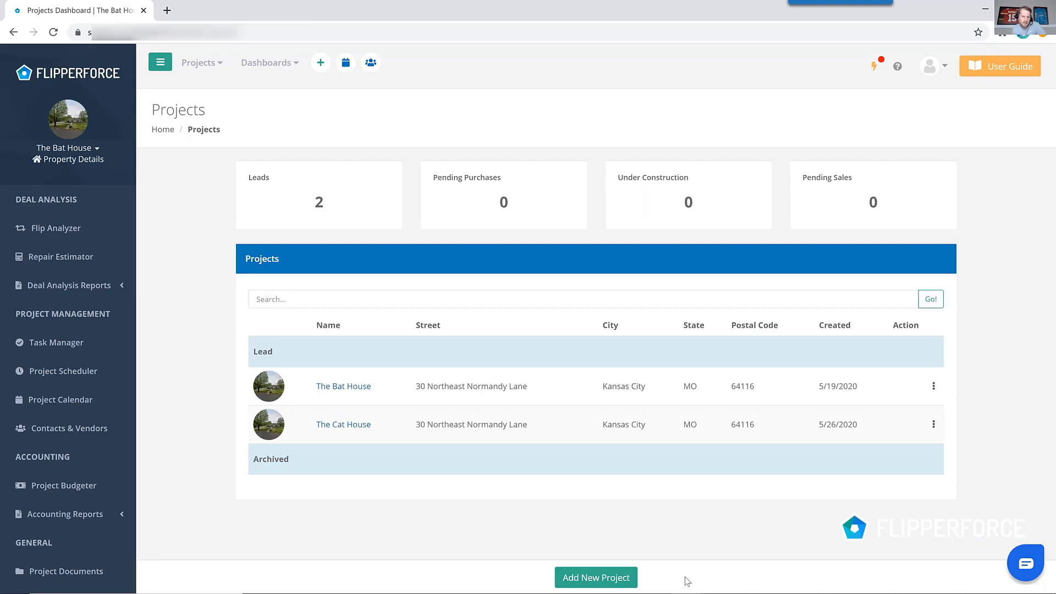
Open The Cat House project and review its property details.
{"action": "left_click", "coordinate": [366, 431]}
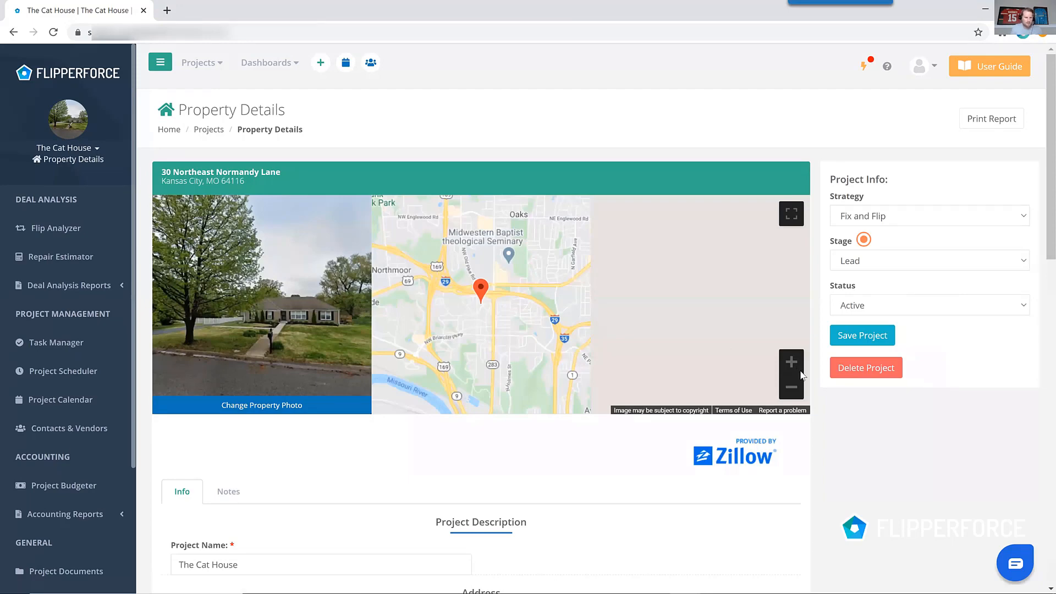
{"action": "scroll", "coordinate": [827, 385], "scroll_direction": "down", "scroll_amount": 10}
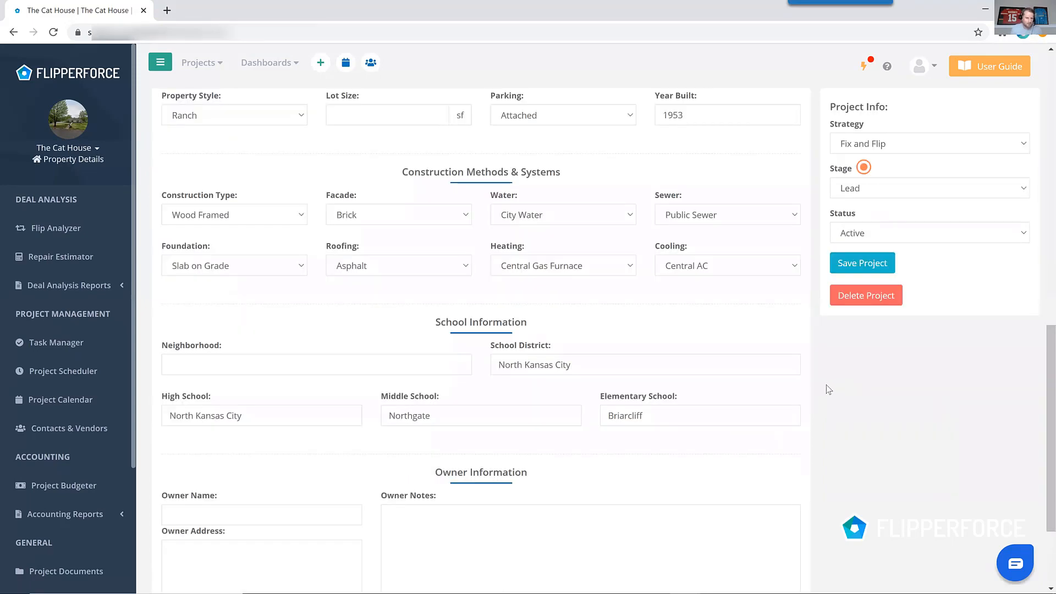
{"action": "scroll", "coordinate": [825, 394], "scroll_direction": "up", "scroll_amount": 8}
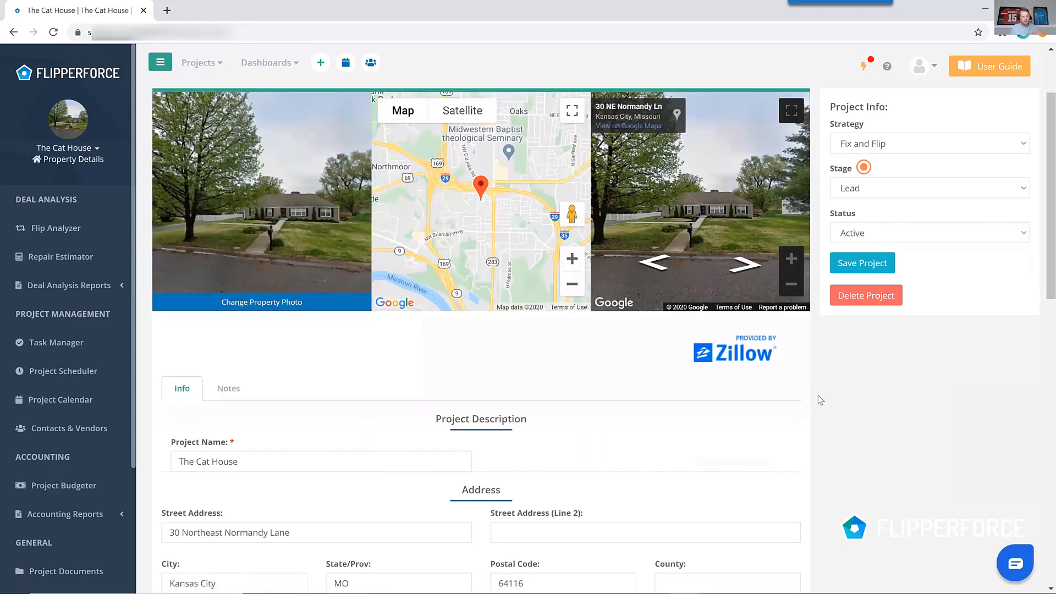
Launch the Flip Analyzer for The Cat House and get started.
{"action": "left_click", "coordinate": [115, 230]}
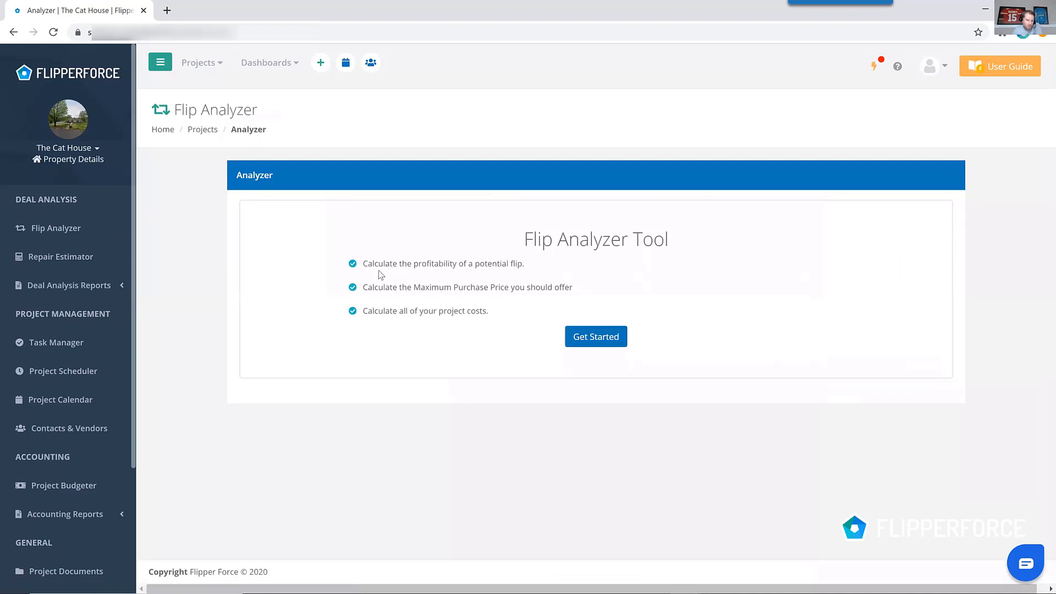
{"action": "left_click", "coordinate": [596, 337]}
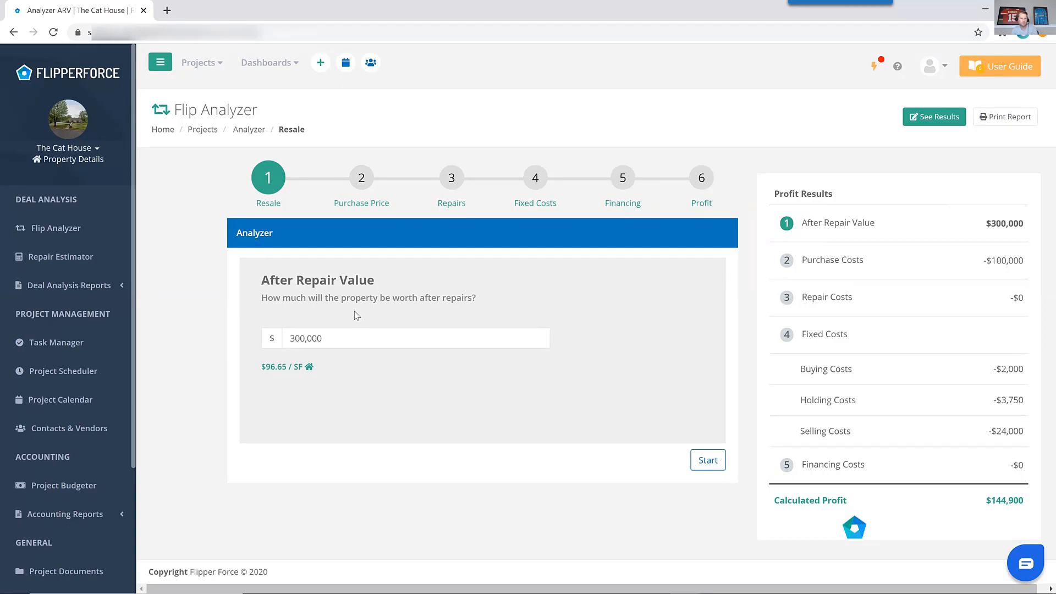
Advance through the Resale and Purchase Price steps, keeping 300,000 and 100,000, to Repairs.
{"action": "left_click", "coordinate": [714, 460]}
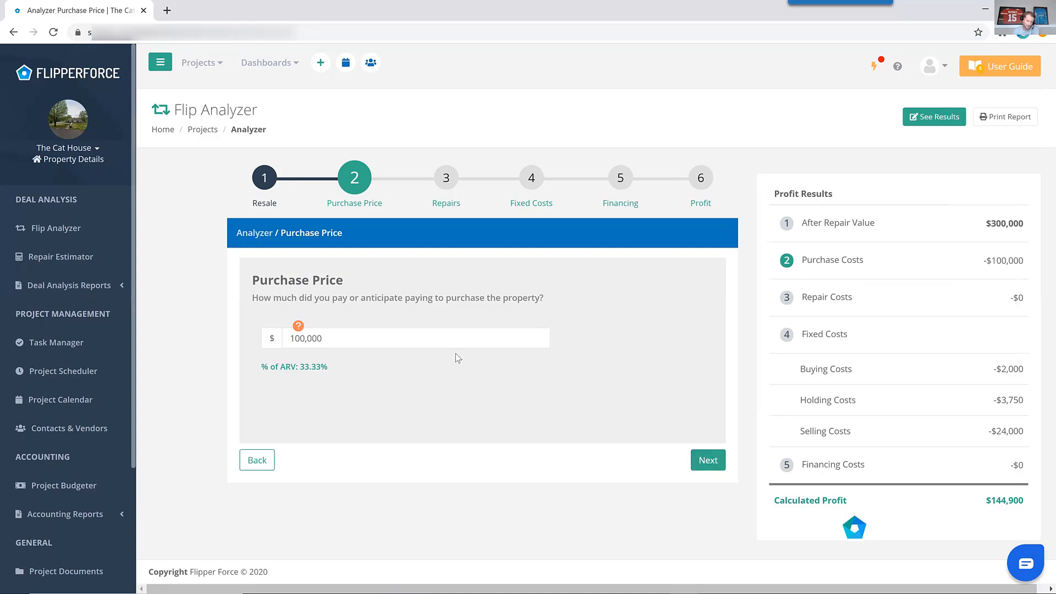
{"action": "left_click", "coordinate": [452, 333]}
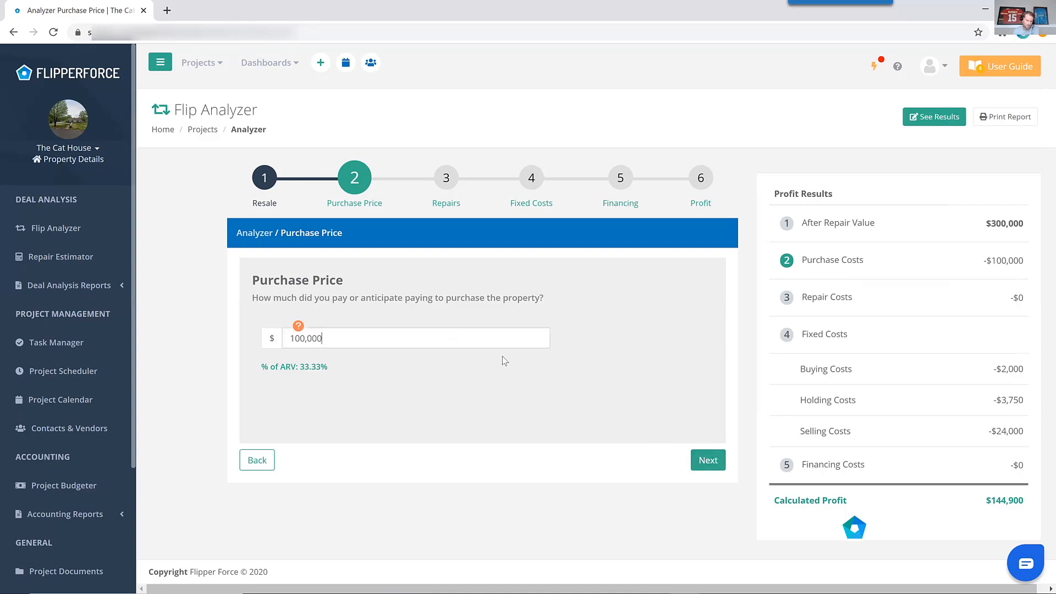
{"action": "left_click", "coordinate": [707, 464]}
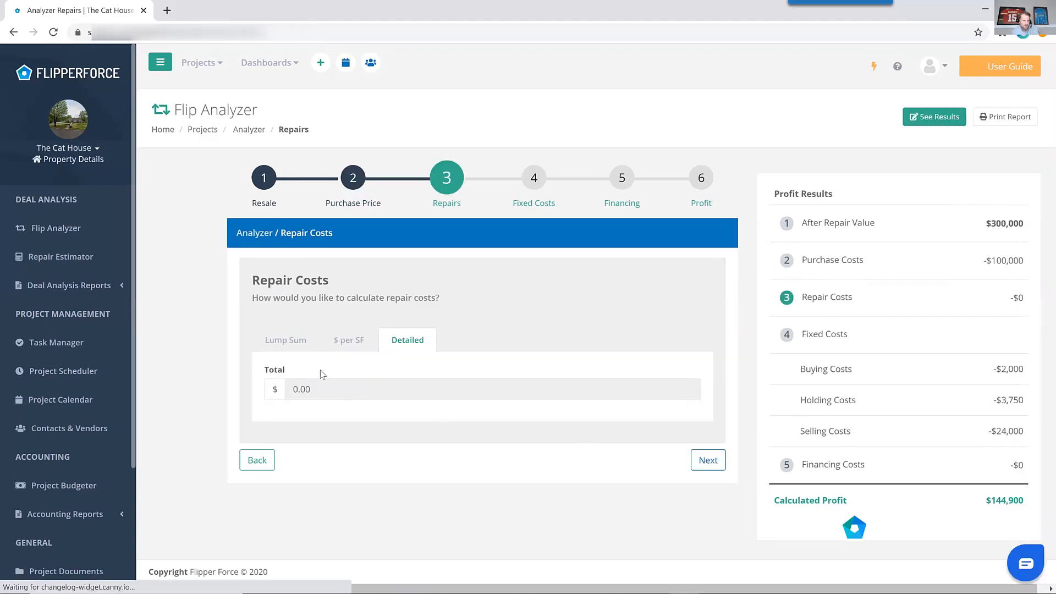
Compare the Lump Sum, $ per SF and Detailed repair cost methods.
{"action": "left_click", "coordinate": [301, 354]}
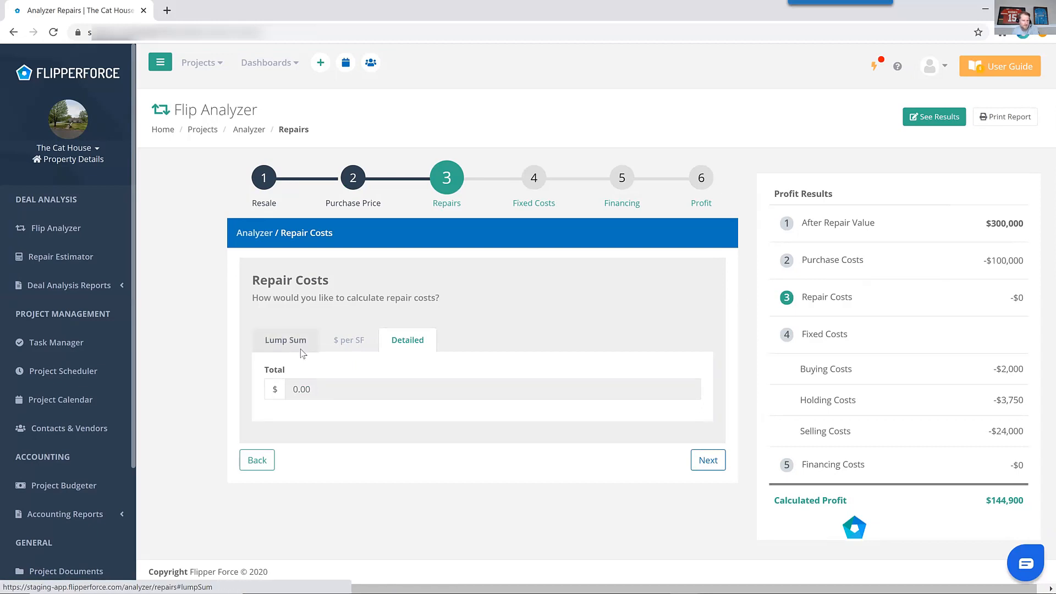
{"action": "left_click", "coordinate": [352, 350]}
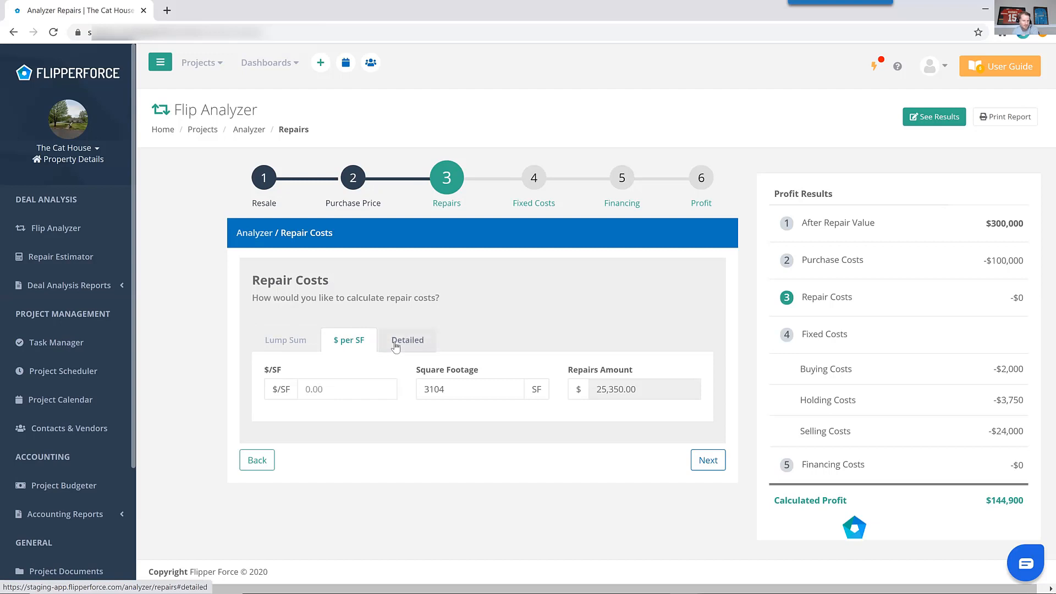
{"action": "left_click", "coordinate": [302, 353]}
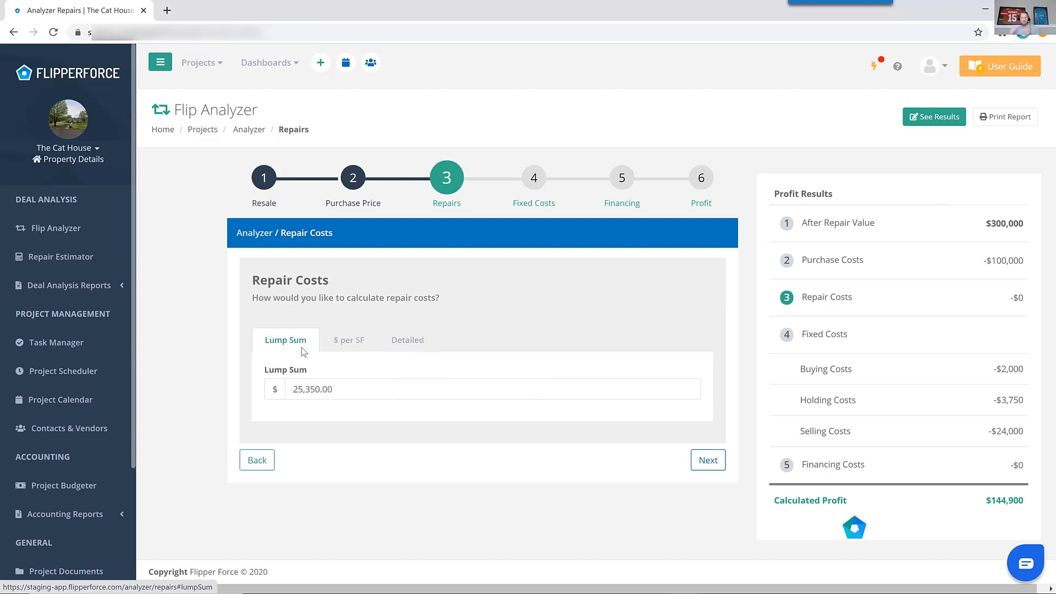
Enter a lump-sum repair cost of 50,000.00.
{"action": "left_click", "coordinate": [350, 396]}
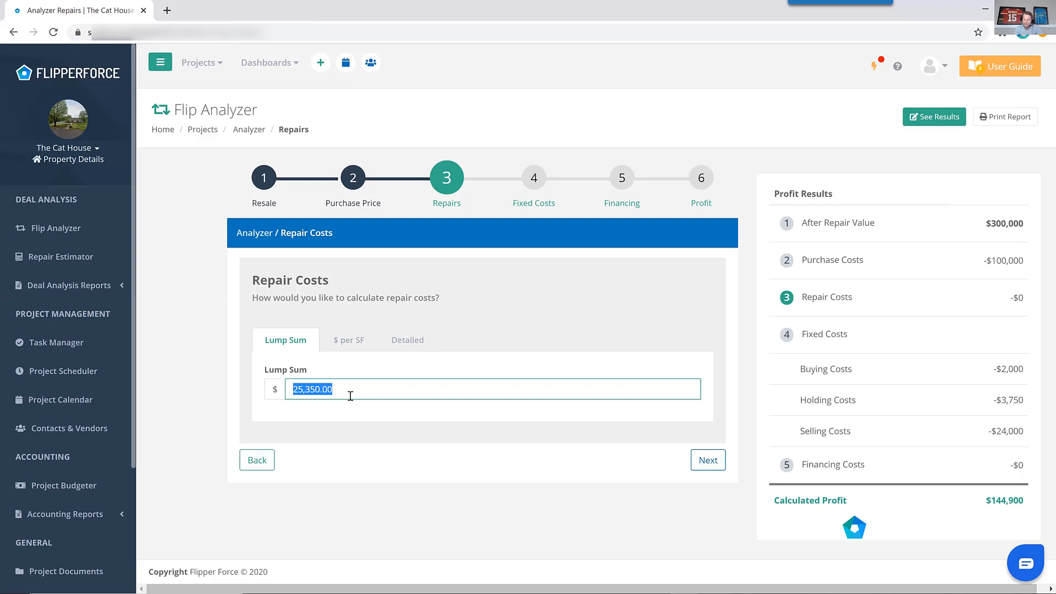
{"action": "type", "text": "5000.00"}
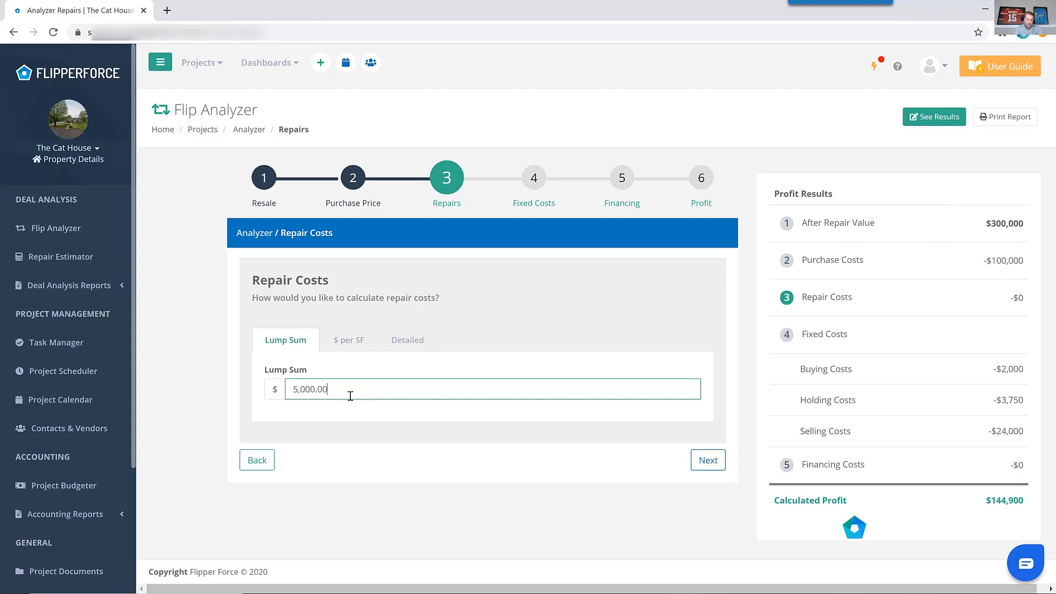
{"action": "type", "text": "0"}
{"action": "left_click", "coordinate": [389, 374]}
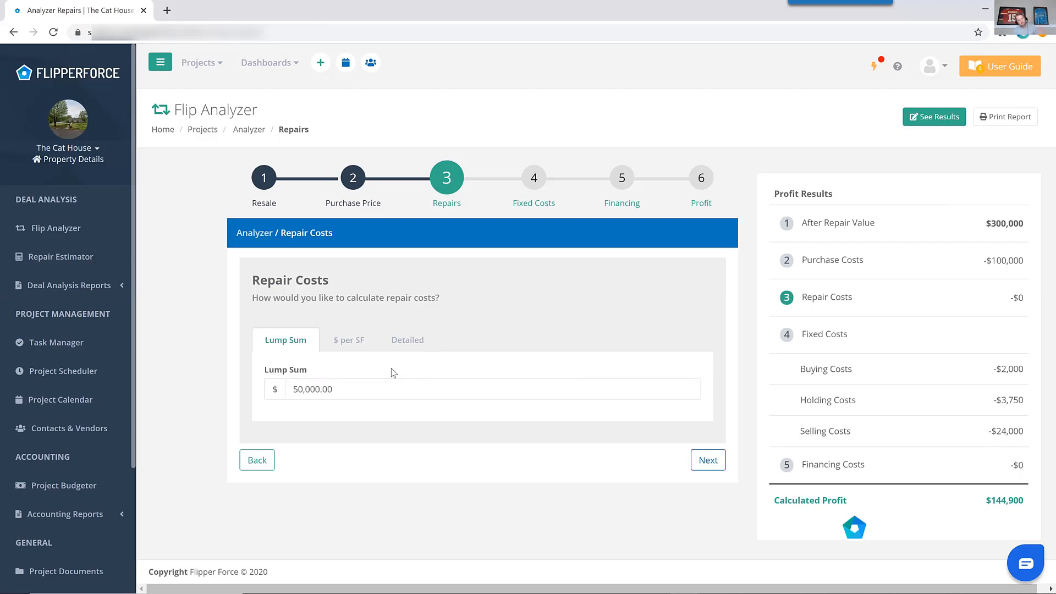
Switch repairs to the $ per SF method and set 30 dollars per square foot.
{"action": "left_click", "coordinate": [350, 342]}
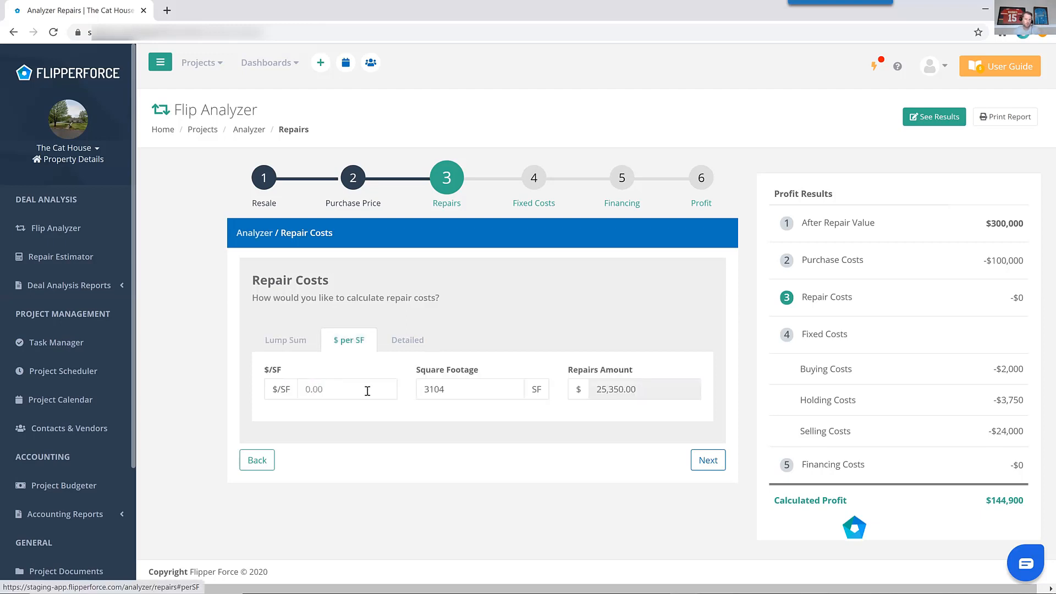
{"action": "left_click", "coordinate": [364, 390]}
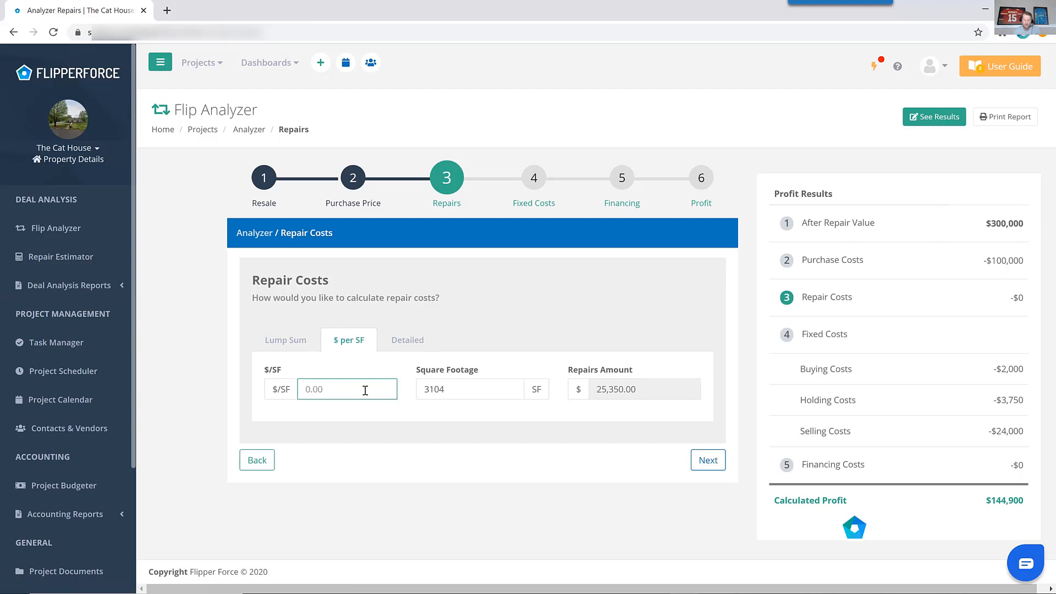
{"action": "type", "text": "30"}
{"action": "left_click", "coordinate": [606, 421]}
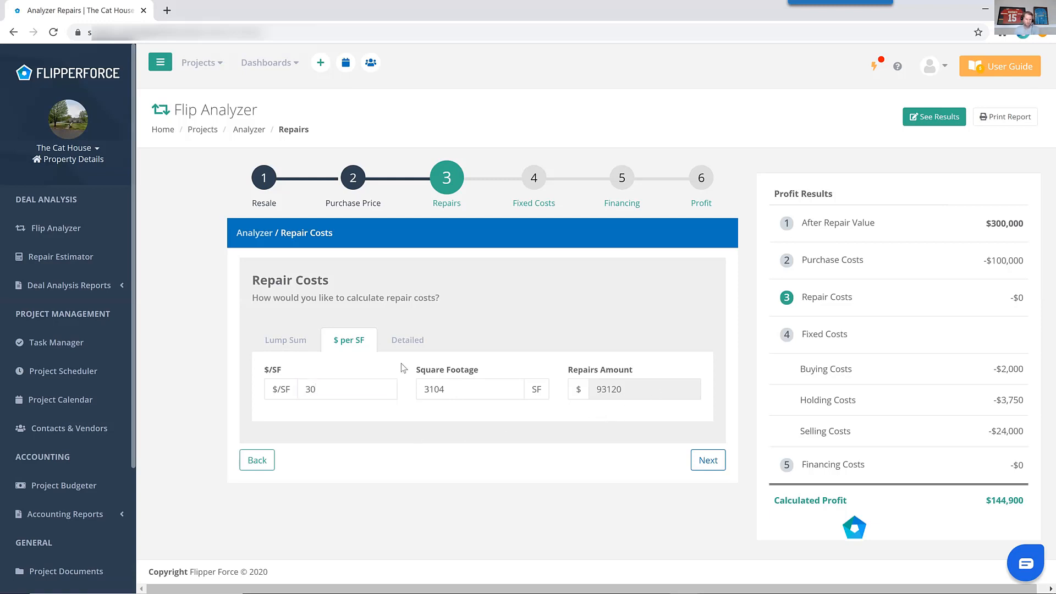
Check the Detailed repair method, return to $ per SF, and continue to Fixed Costs.
{"action": "left_click", "coordinate": [411, 341]}
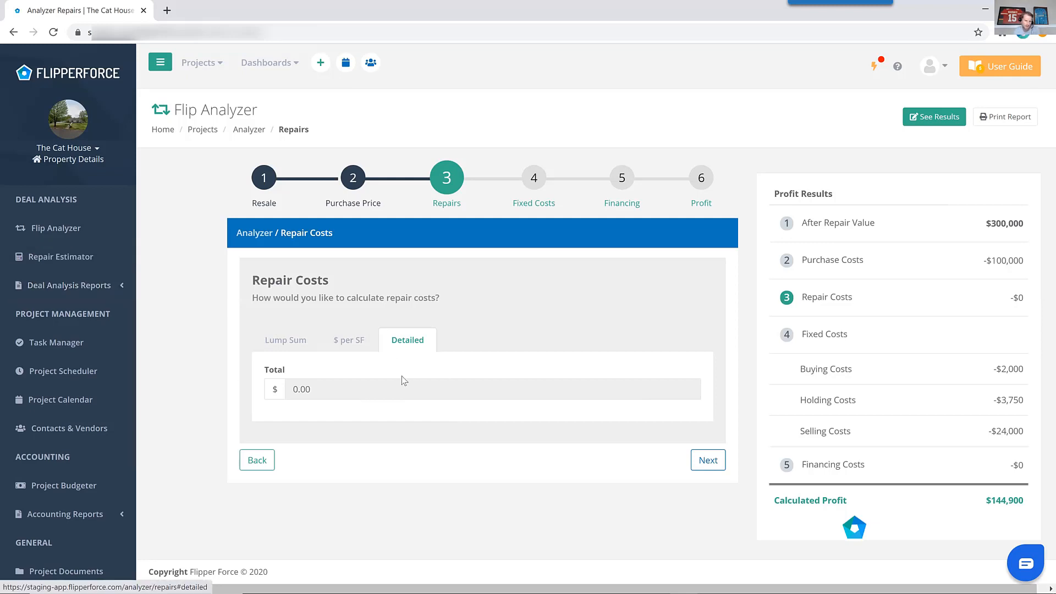
{"action": "left_click", "coordinate": [362, 345]}
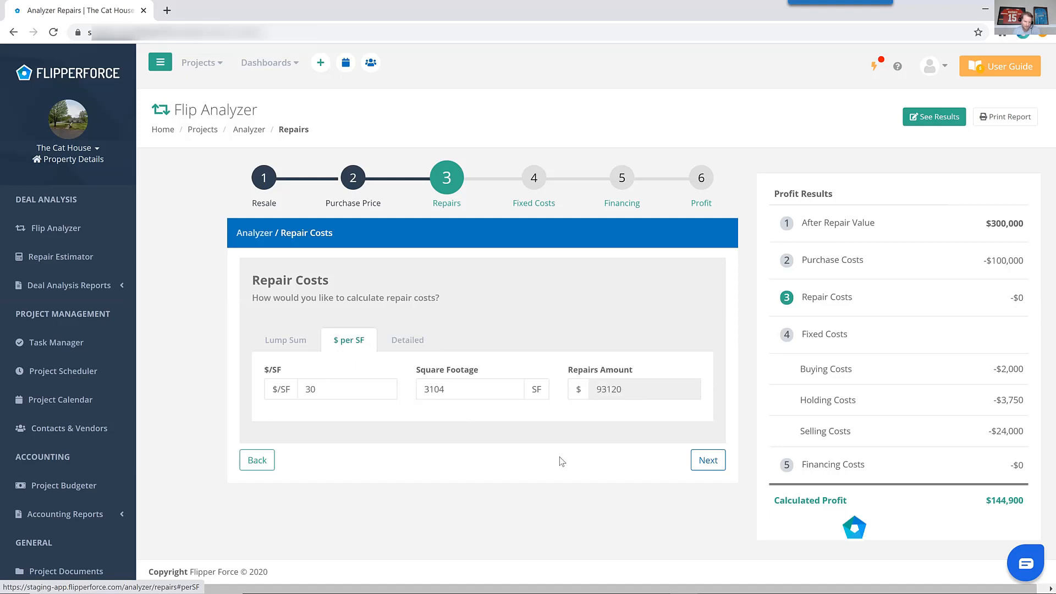
{"action": "left_click", "coordinate": [709, 460]}
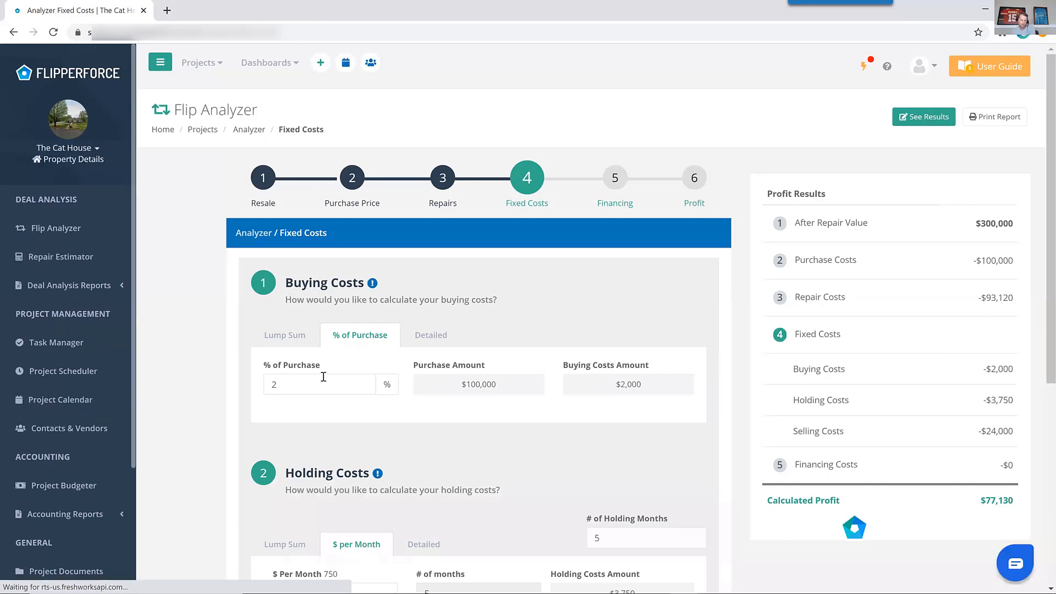
Compare buying cost methods, keeping 2 % of Purchase.
{"action": "scroll", "coordinate": [328, 370], "scroll_direction": "down", "scroll_amount": 2}
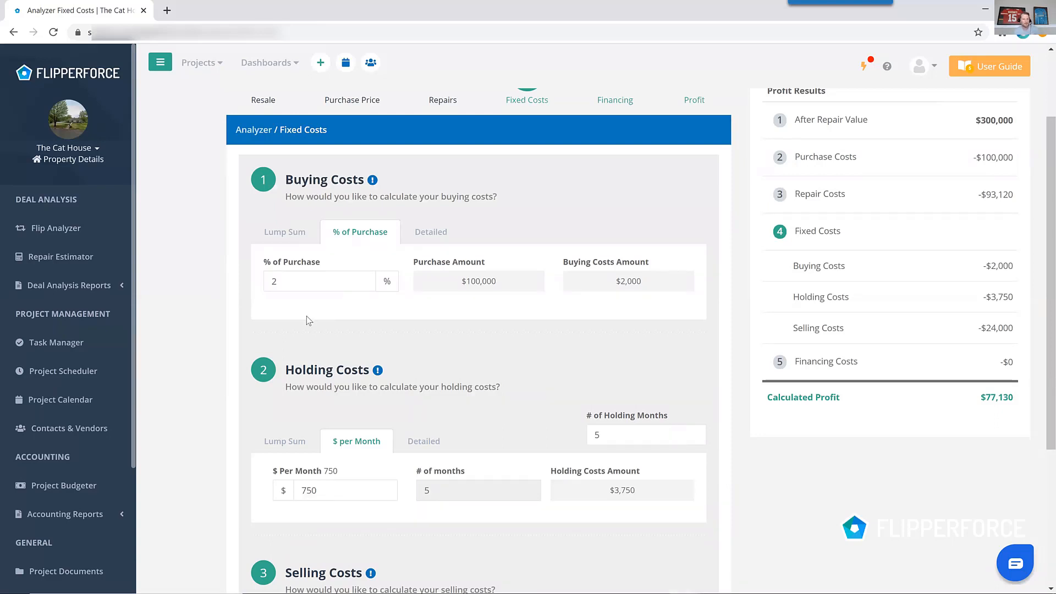
{"action": "left_click", "coordinate": [300, 245]}
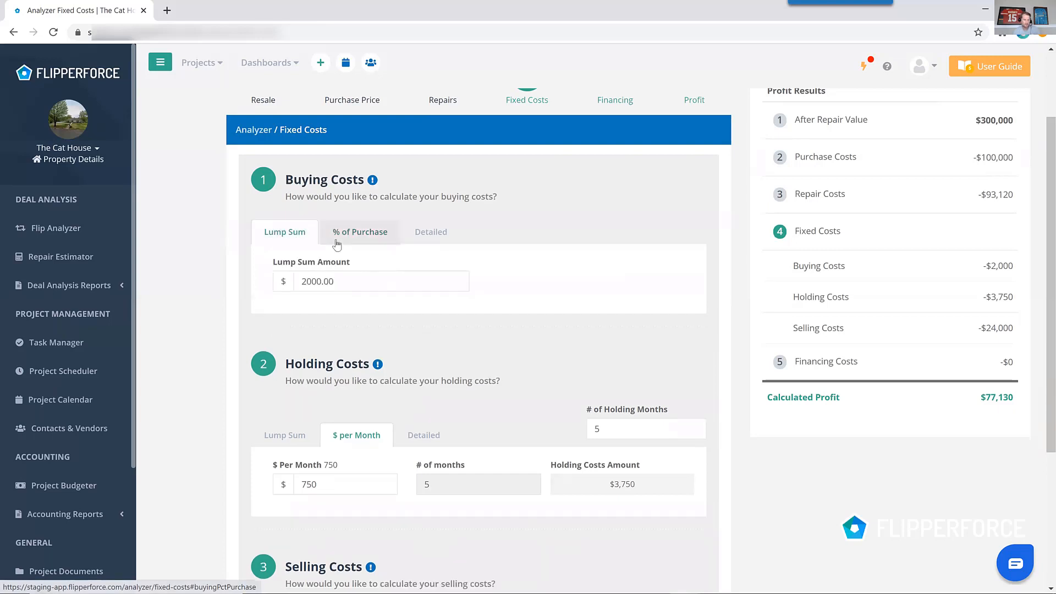
{"action": "left_click", "coordinate": [342, 239]}
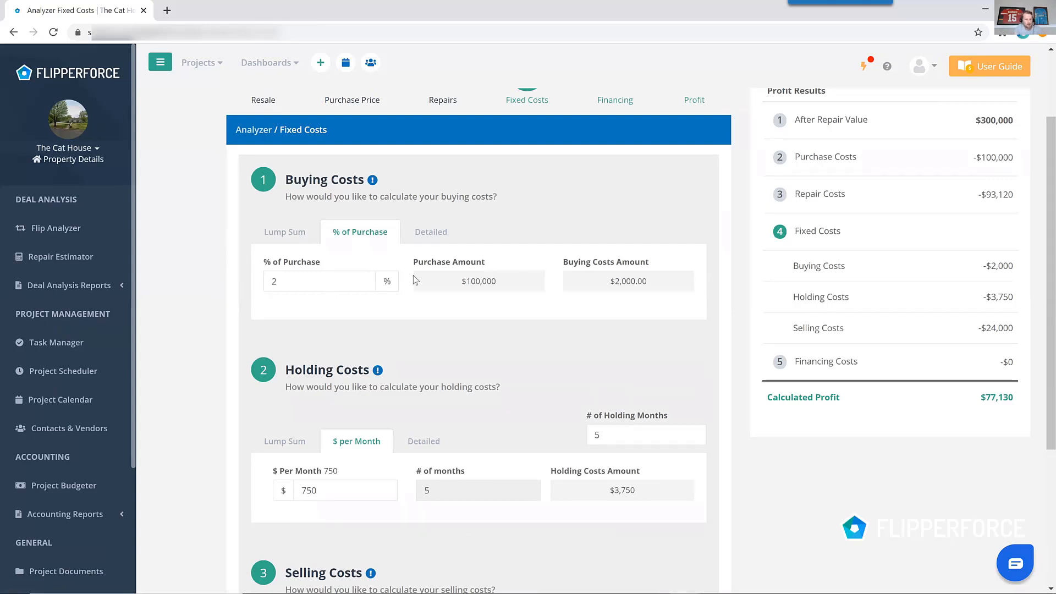
Compare the holding cost methods, including the detailed cost list, and keep $ per Month.
{"action": "scroll", "coordinate": [398, 320], "scroll_direction": "down", "scroll_amount": 2}
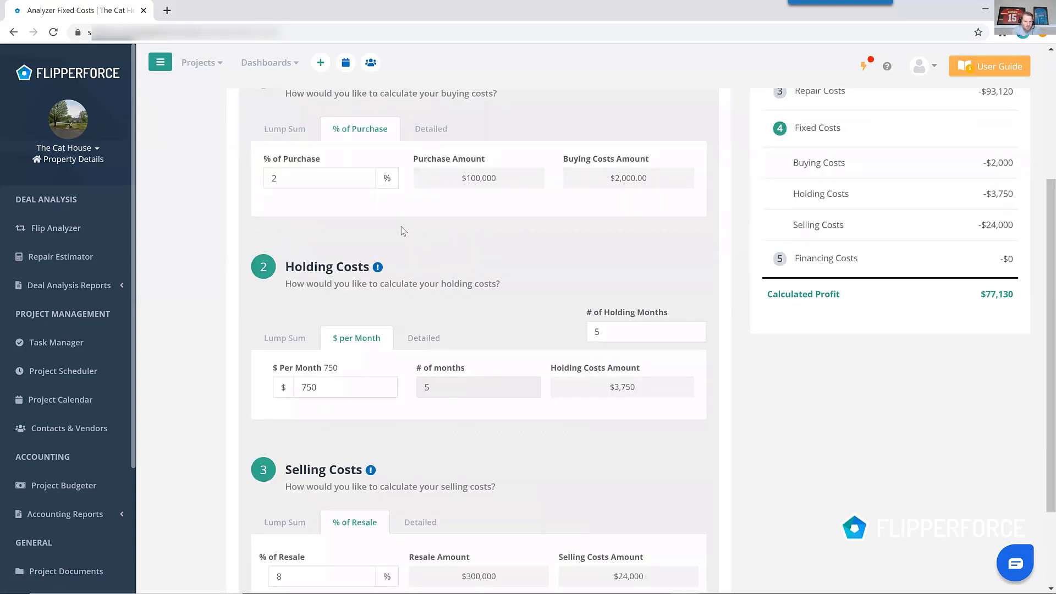
{"action": "left_click", "coordinate": [302, 345]}
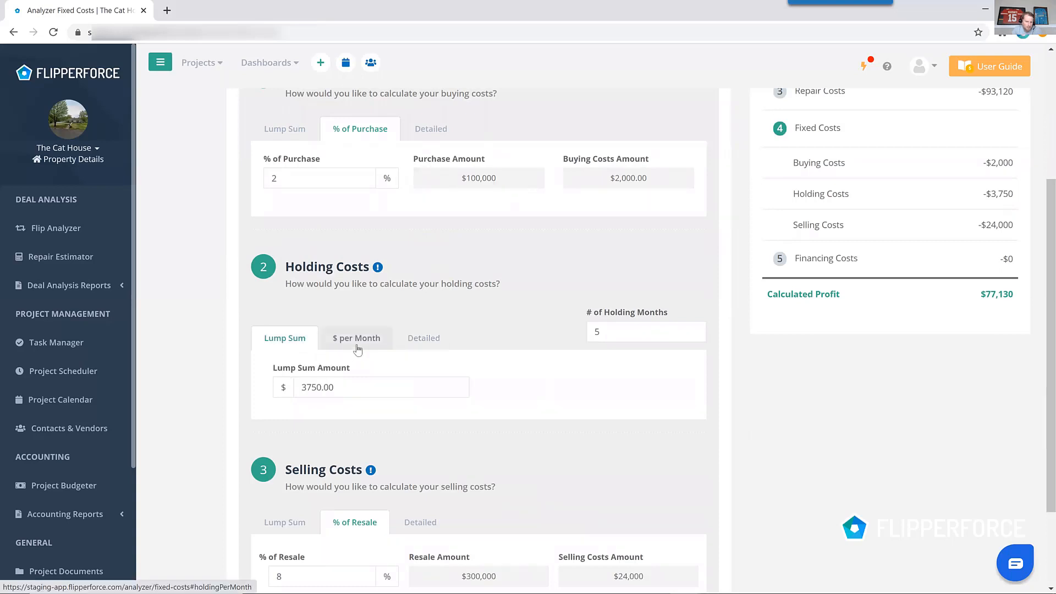
{"action": "left_click", "coordinate": [359, 346]}
{"action": "left_click", "coordinate": [424, 347]}
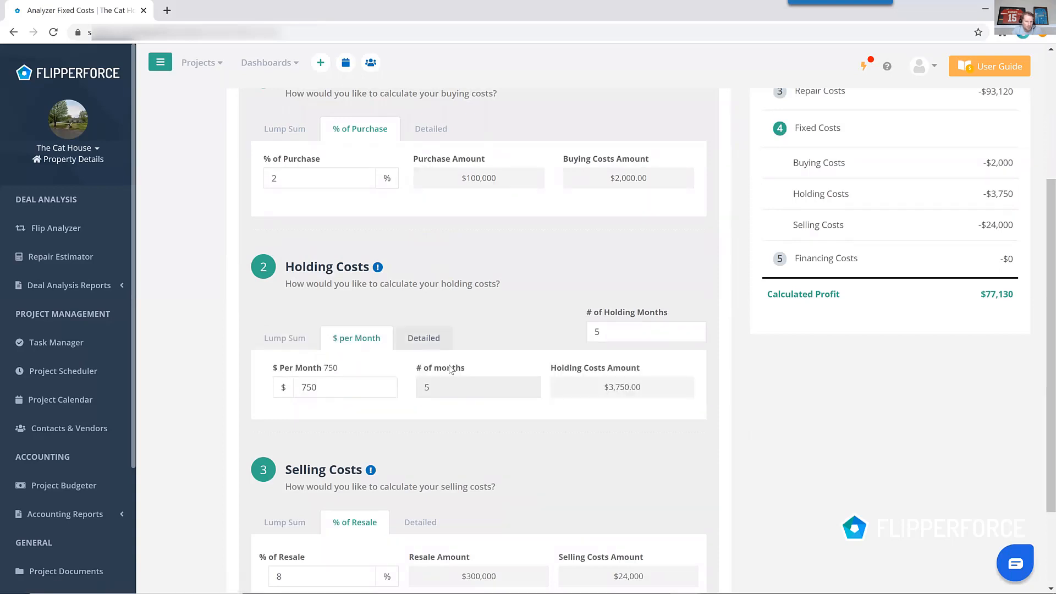
{"action": "scroll", "coordinate": [484, 370], "scroll_direction": "down", "scroll_amount": 2}
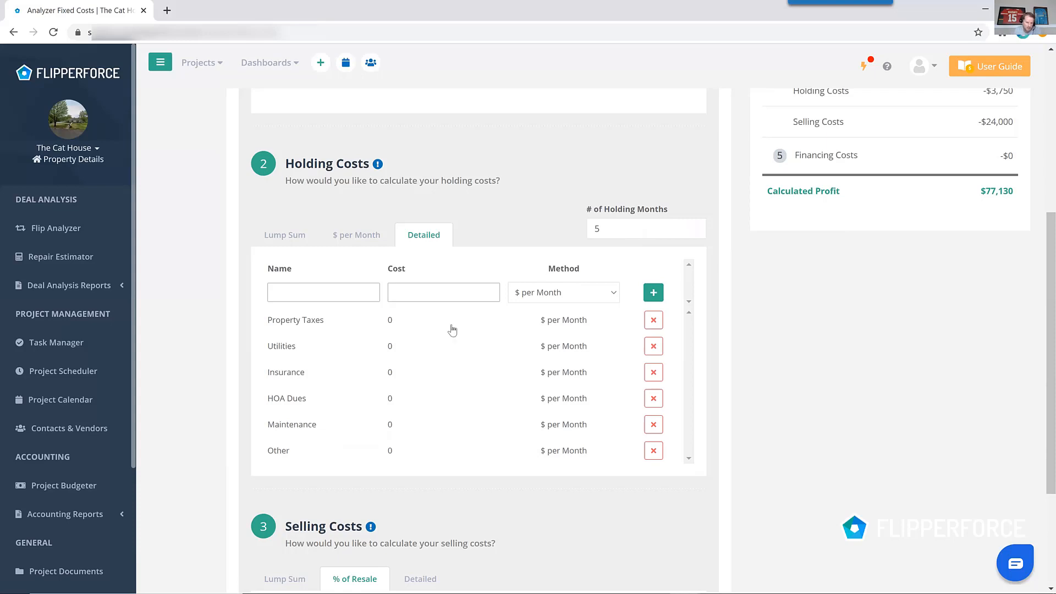
{"action": "left_click", "coordinate": [363, 235]}
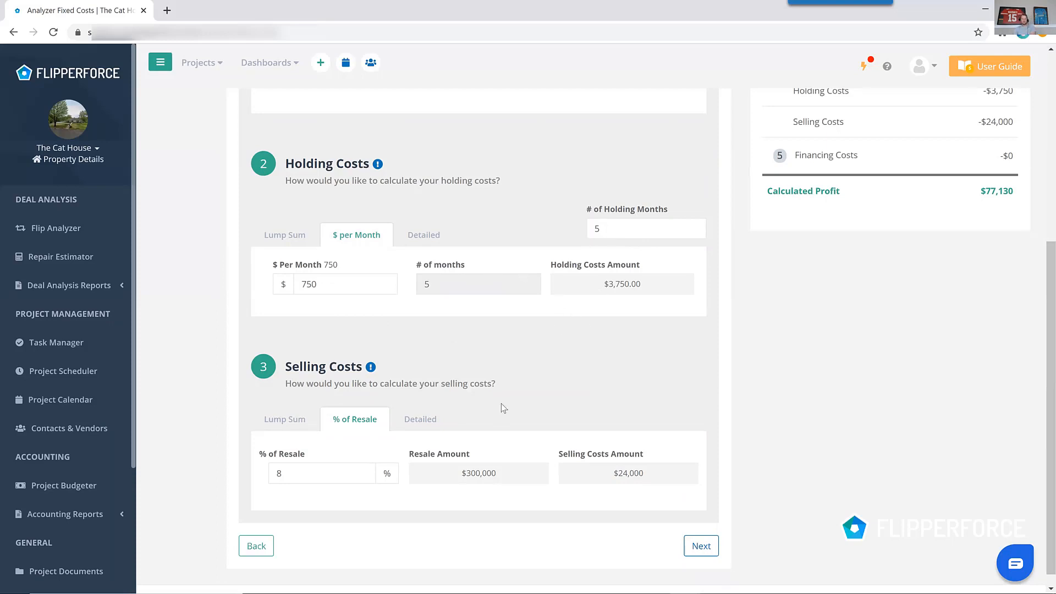
Compare the selling cost methods, including the detailed list, and keep 8 % of Resale.
{"action": "scroll", "coordinate": [503, 409], "scroll_direction": "down", "scroll_amount": 1}
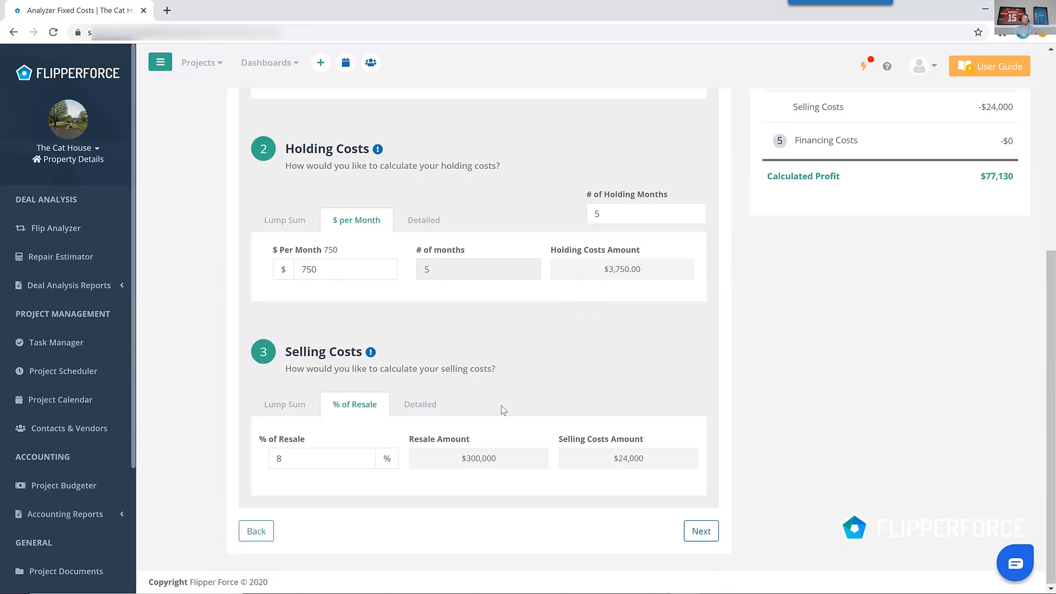
{"action": "left_click", "coordinate": [299, 411]}
{"action": "left_click", "coordinate": [366, 417]}
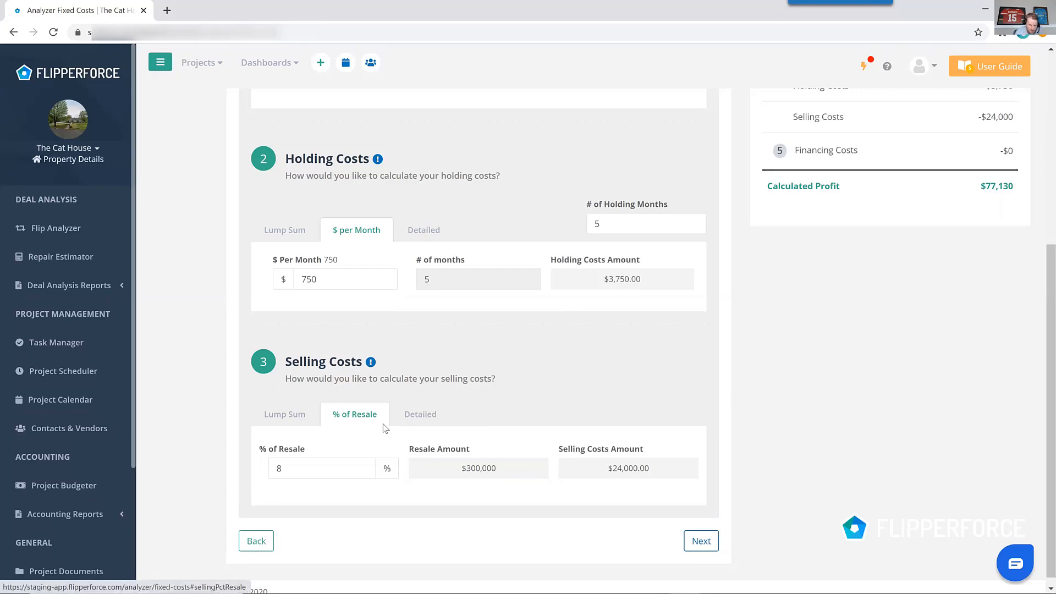
{"action": "left_click", "coordinate": [414, 423]}
{"action": "scroll", "coordinate": [454, 432], "scroll_direction": "down", "scroll_amount": 3}
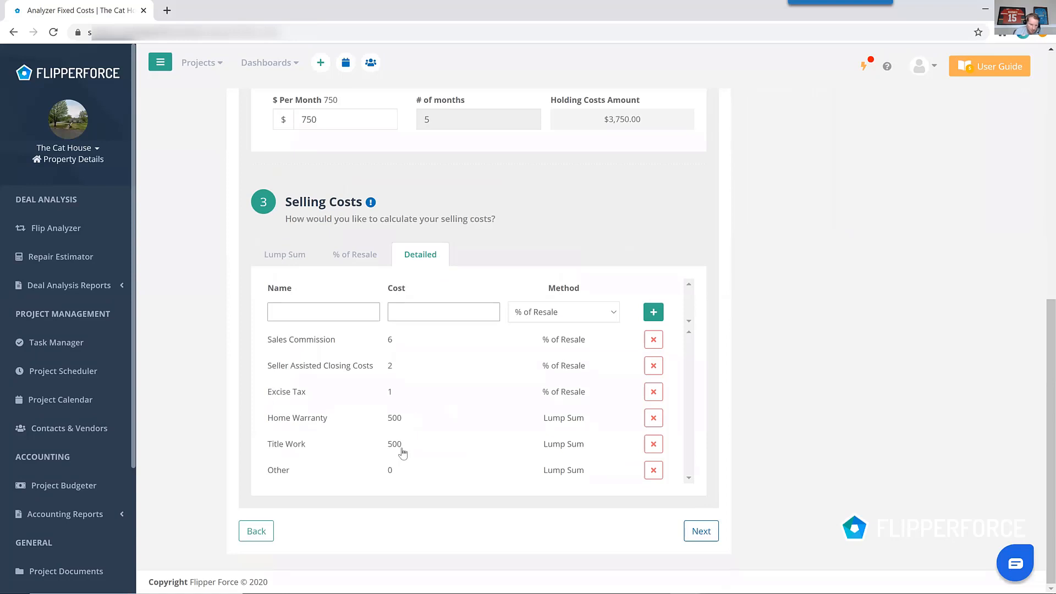
{"action": "left_click", "coordinate": [358, 257]}
Continue to Financing and set the project funding to Financed after trying All Cash.
{"action": "left_click", "coordinate": [711, 533]}
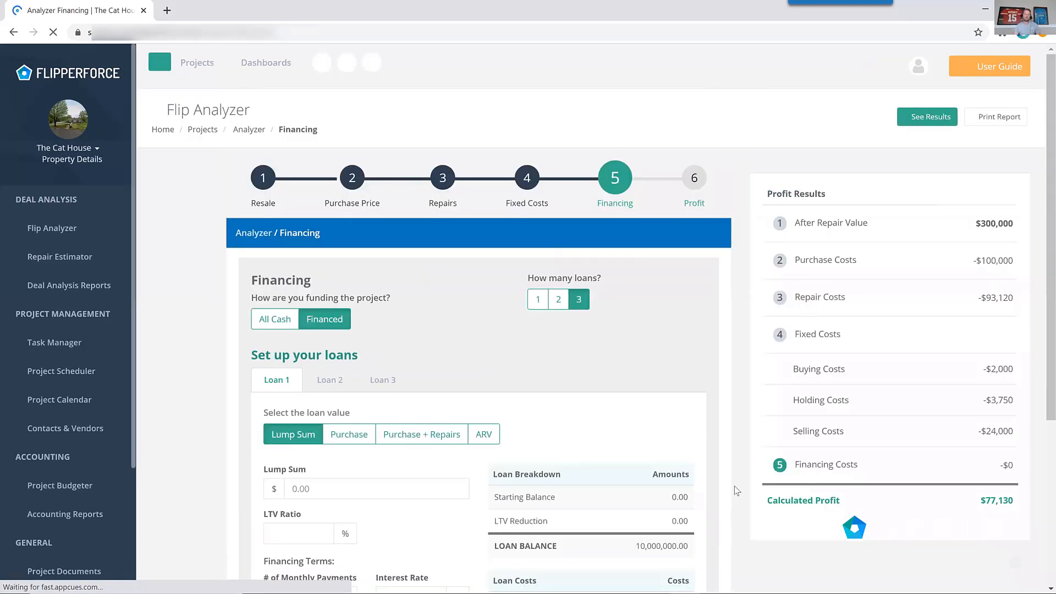
{"action": "left_click", "coordinate": [296, 316]}
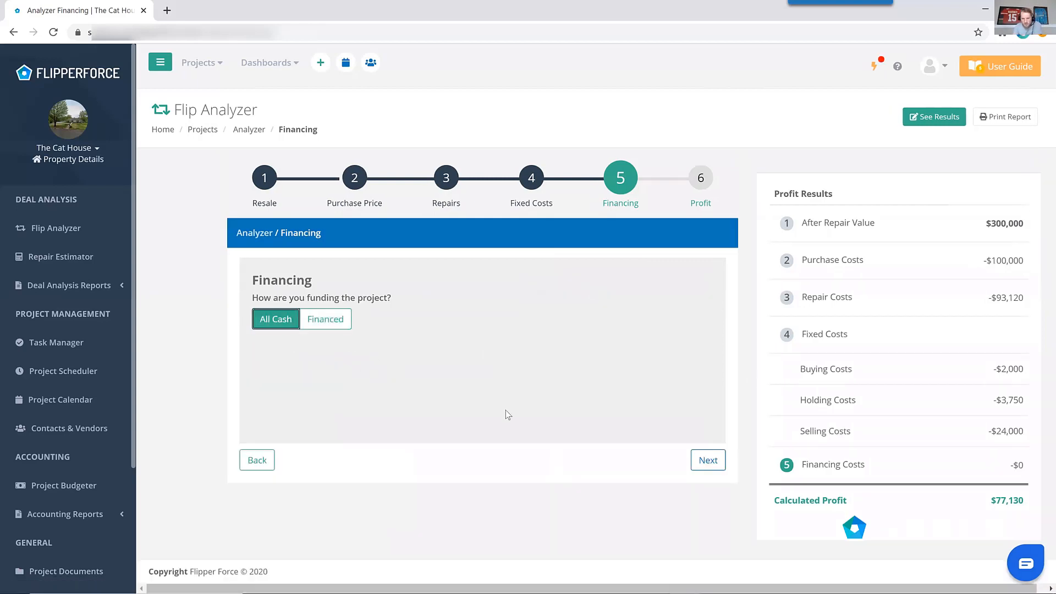
{"action": "left_click", "coordinate": [330, 319]}
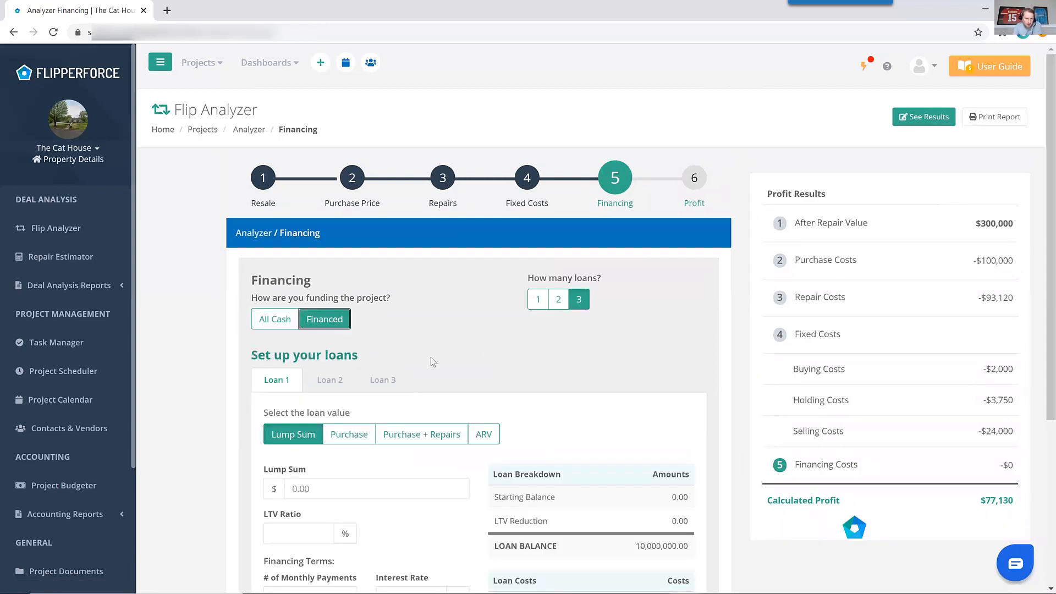
{"action": "scroll", "coordinate": [490, 340], "scroll_direction": "down", "scroll_amount": 3}
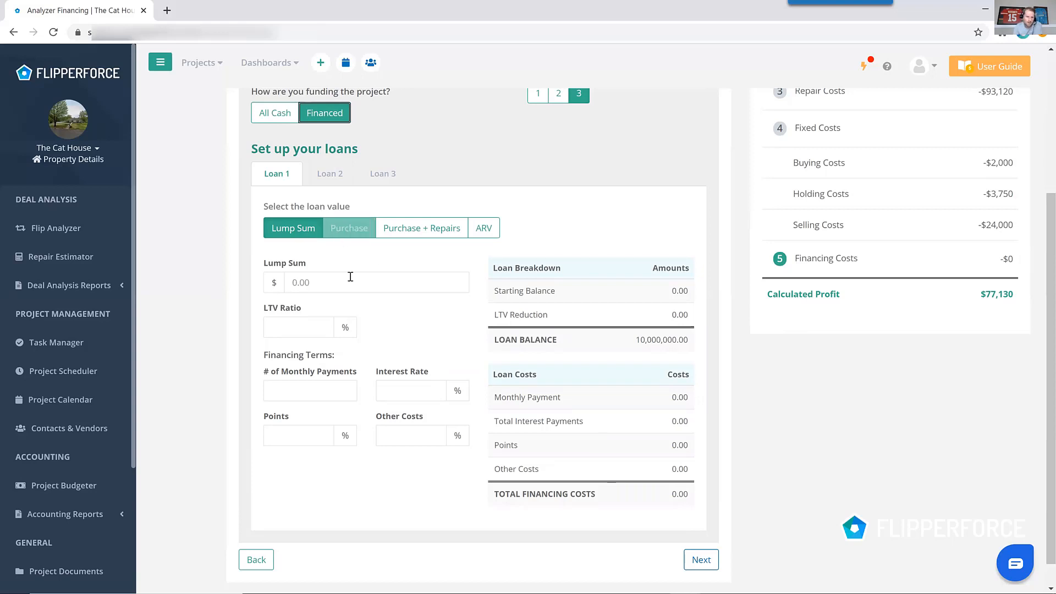
Base Loan 1 on ARV with a 70 % LTV ratio, after trying Purchase + Repairs.
{"action": "left_click", "coordinate": [408, 230]}
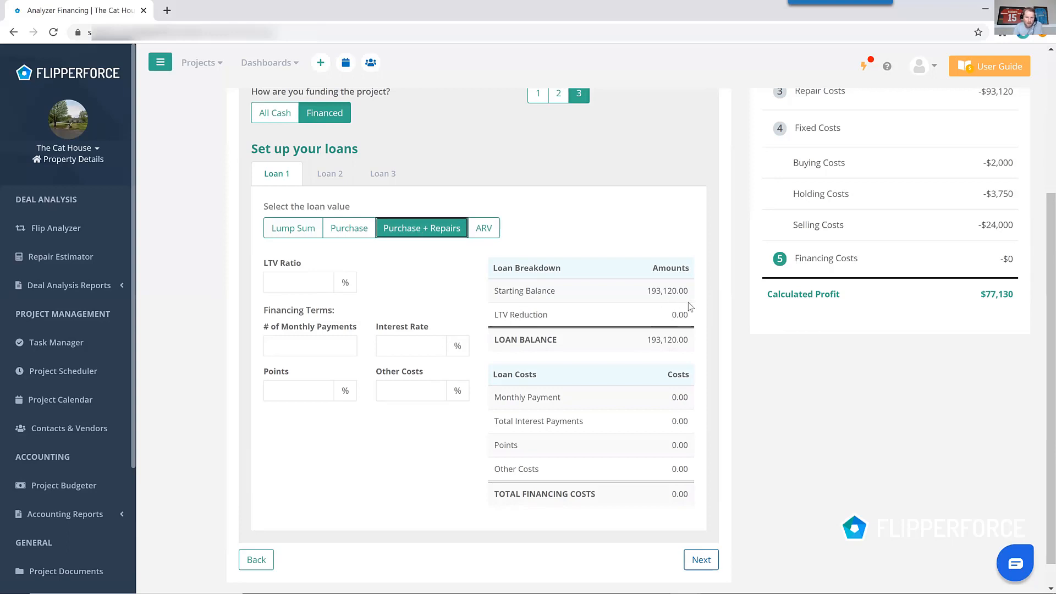
{"action": "left_click", "coordinate": [495, 228]}
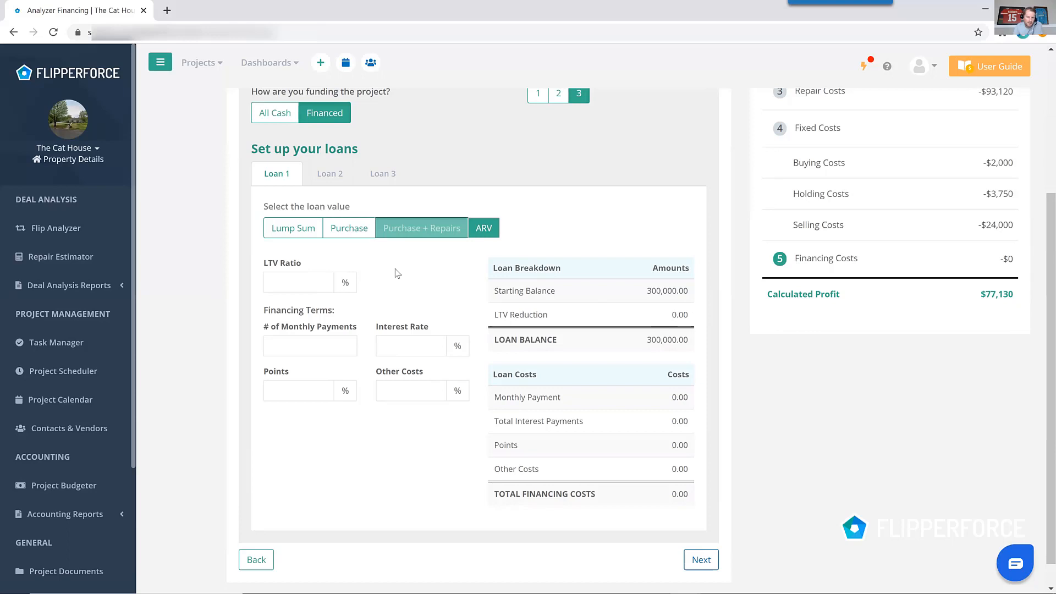
{"action": "left_click", "coordinate": [277, 283]}
{"action": "type", "text": "70"}
Enter loan terms of 6 monthly payments, 12 % interest and 2 % points, and continue to Profit.
{"action": "left_click", "coordinate": [287, 348]}
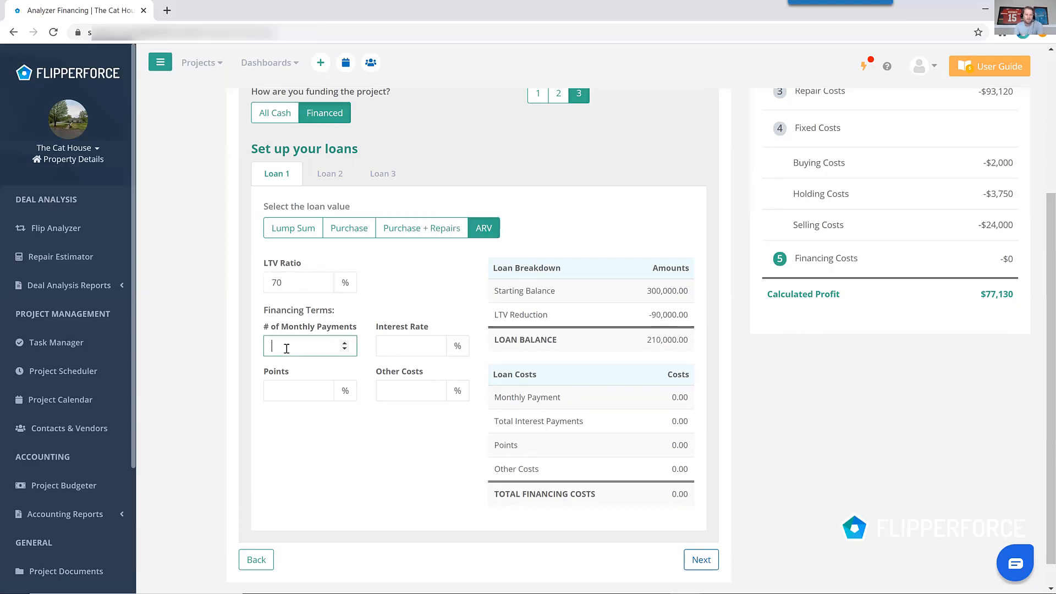
{"action": "type", "text": "6"}
{"action": "left_click", "coordinate": [391, 345]}
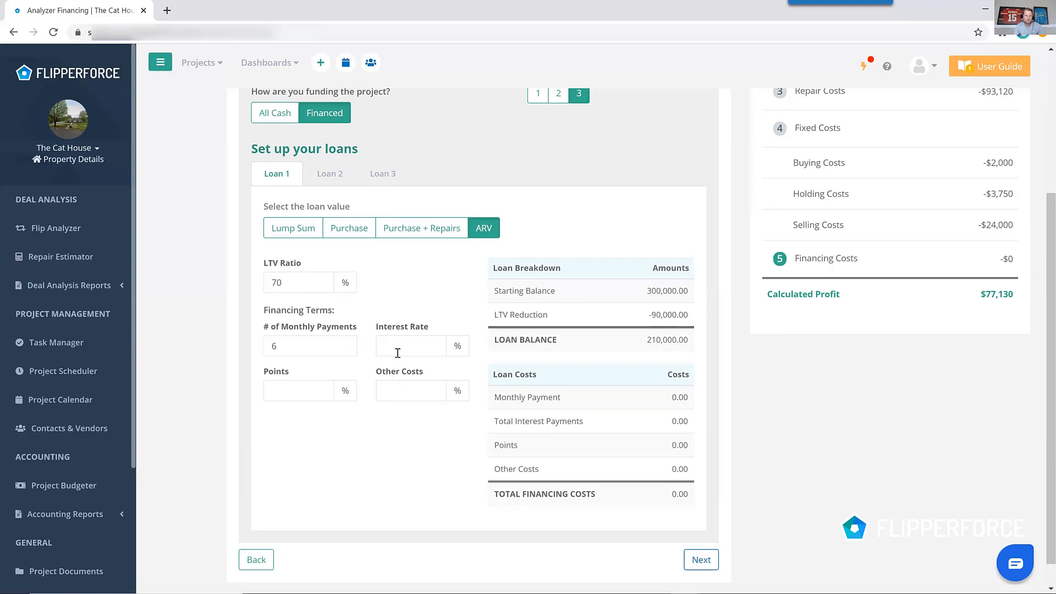
{"action": "type", "text": "12"}
{"action": "left_click", "coordinate": [295, 391]}
{"action": "type", "text": "2"}
{"action": "left_click", "coordinate": [316, 470]}
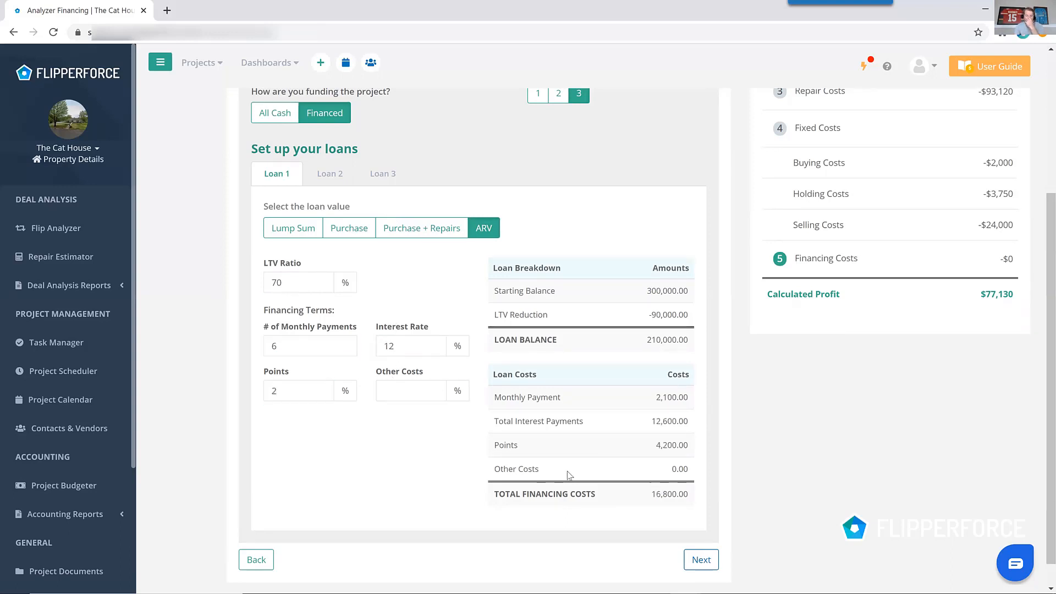
{"action": "left_click", "coordinate": [715, 560]}
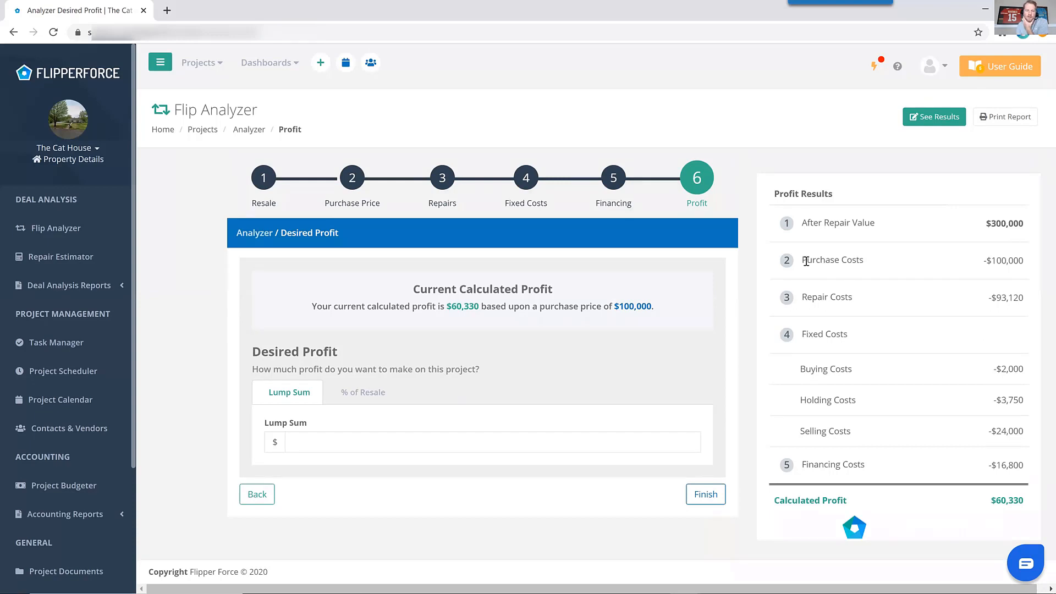
Set the desired profit to 15 % of Resale and finish the analysis.
{"action": "left_click", "coordinate": [375, 395]}
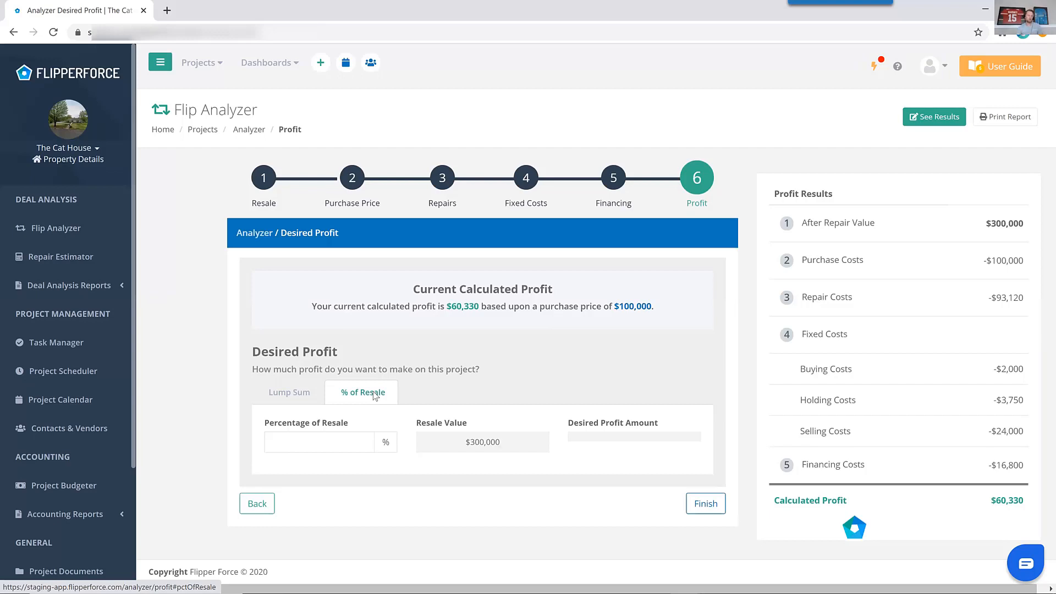
{"action": "left_click", "coordinate": [319, 444]}
{"action": "type", "text": "1"}
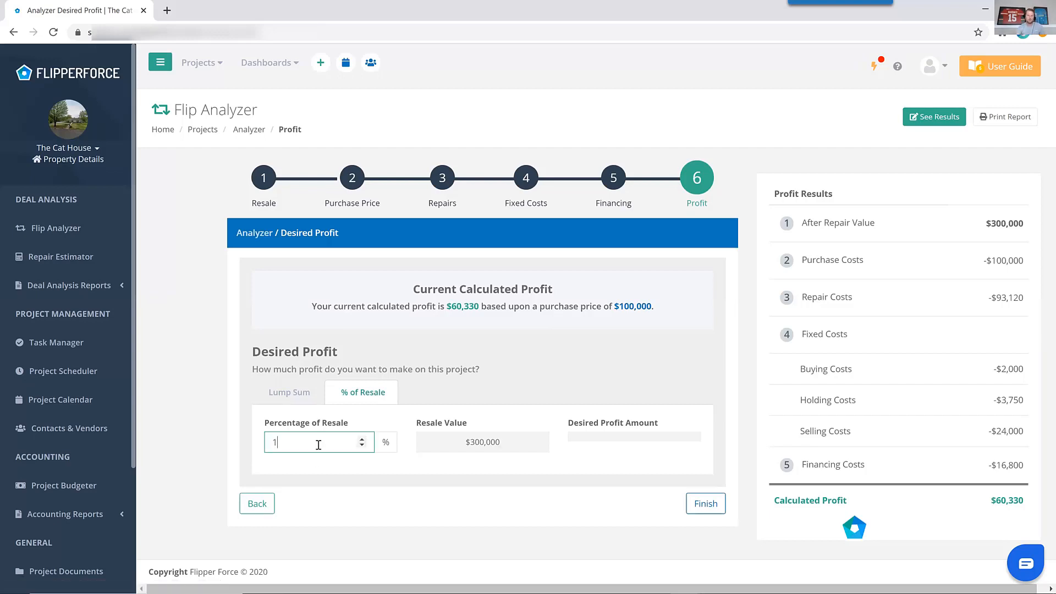
{"action": "type", "text": "5"}
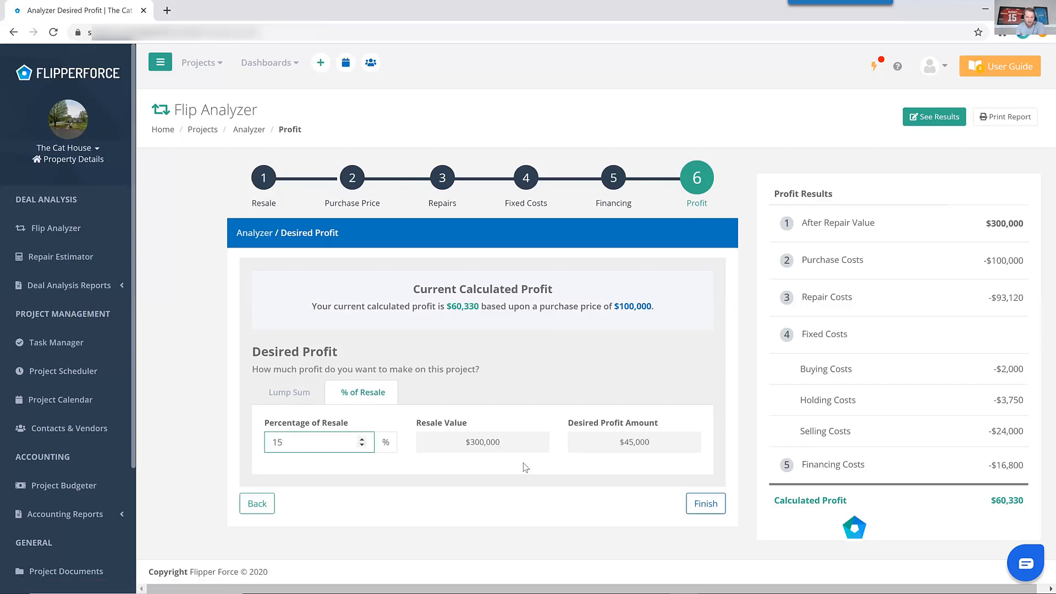
{"action": "left_click", "coordinate": [646, 473]}
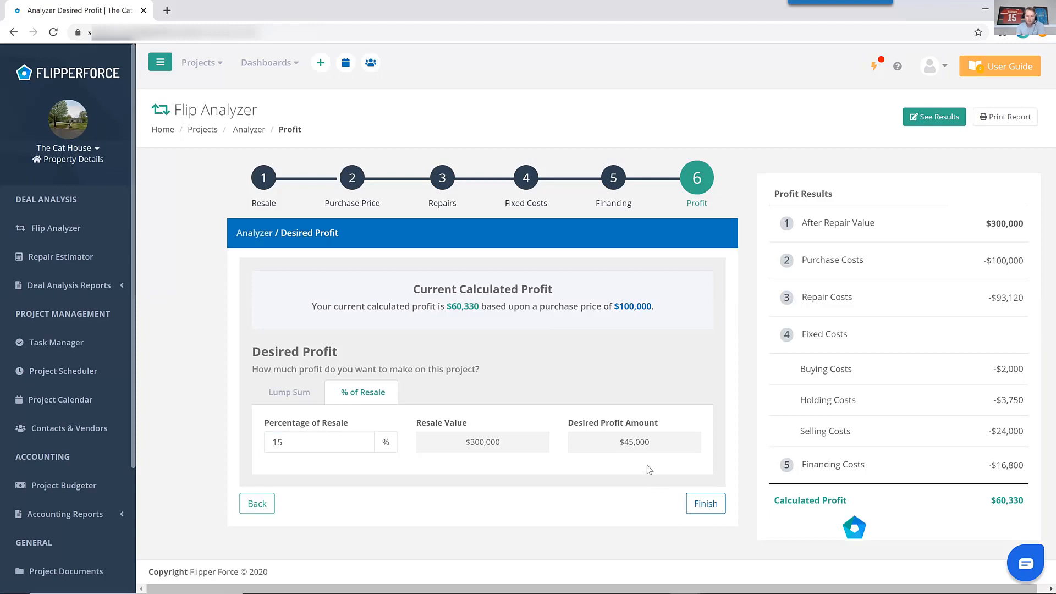
{"action": "left_click", "coordinate": [702, 507]}
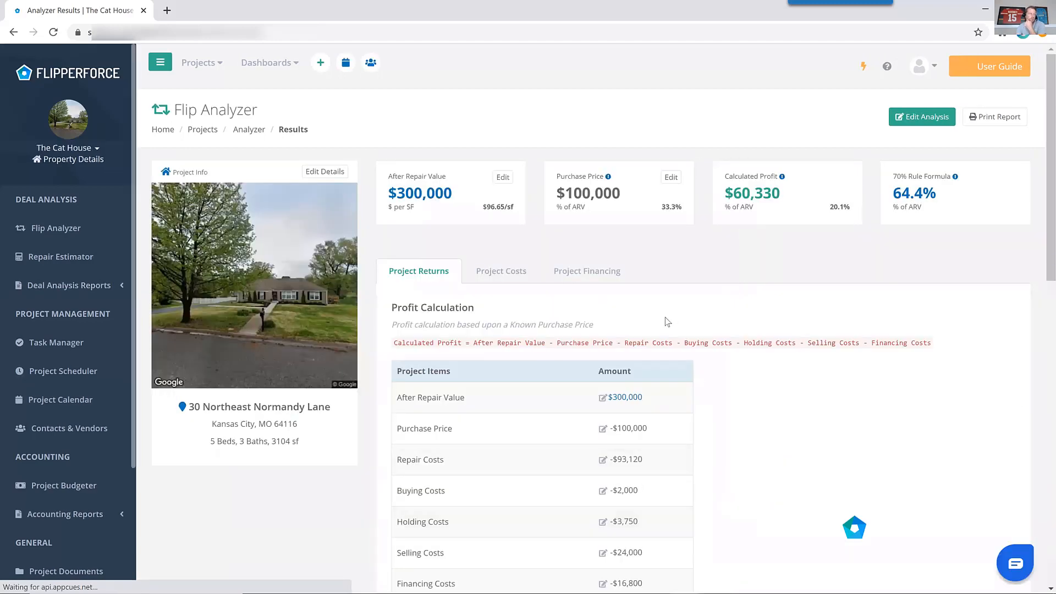
Review the results page's profit calculation and recommended maximum purchase price breakdown.
{"action": "scroll", "coordinate": [682, 327], "scroll_direction": "down", "scroll_amount": 3}
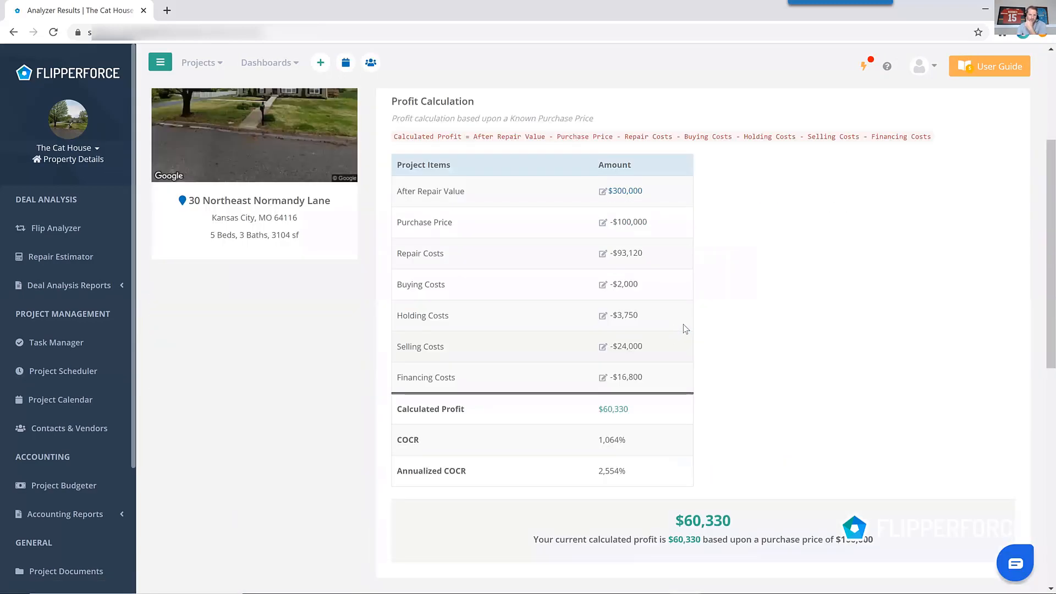
{"action": "scroll", "coordinate": [781, 335], "scroll_direction": "up", "scroll_amount": 2}
{"action": "scroll", "coordinate": [792, 341], "scroll_direction": "down", "scroll_amount": 8}
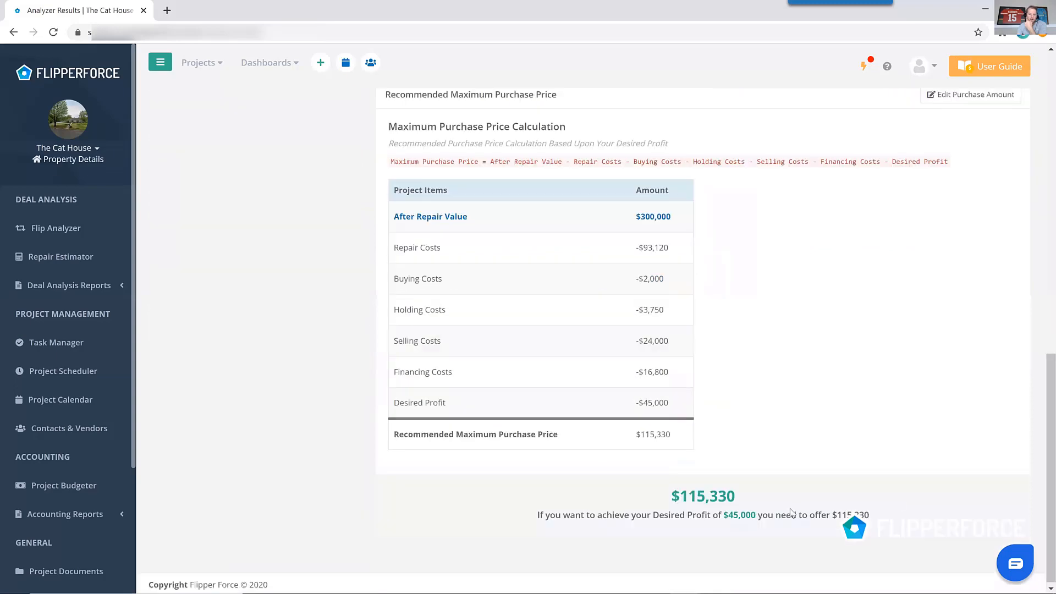
{"action": "scroll", "coordinate": [776, 355], "scroll_direction": "up", "scroll_amount": 10}
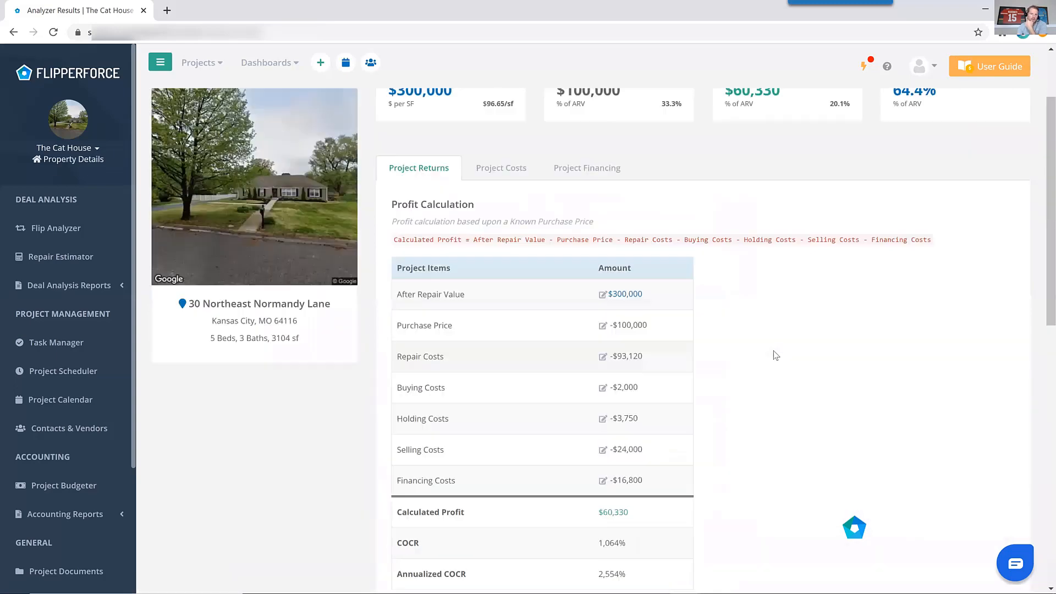
{"action": "scroll", "coordinate": [773, 359], "scroll_direction": "down", "scroll_amount": 2}
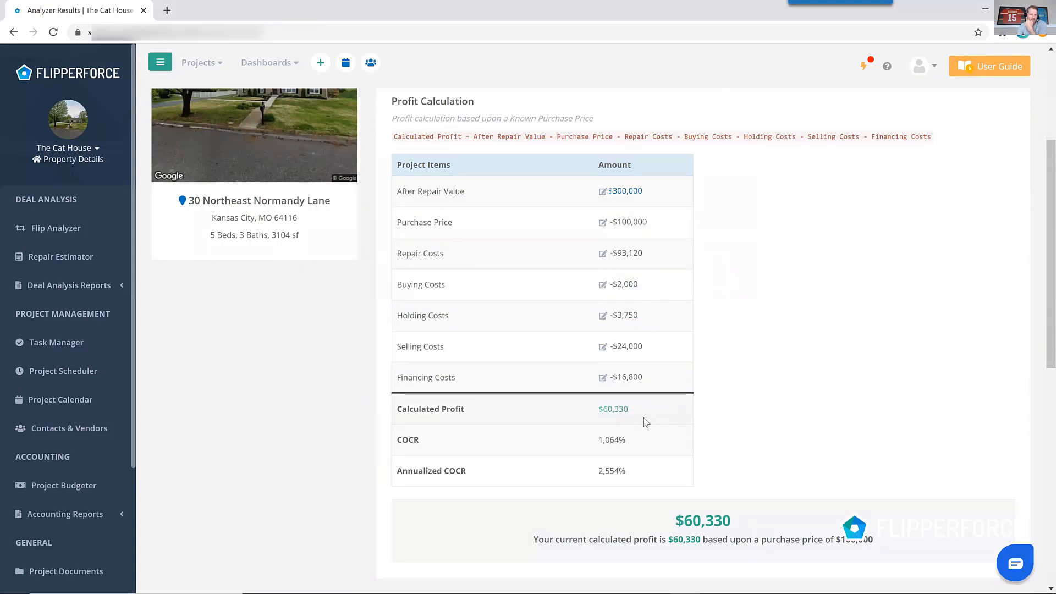
{"action": "scroll", "coordinate": [644, 418], "scroll_direction": "down", "scroll_amount": 7}
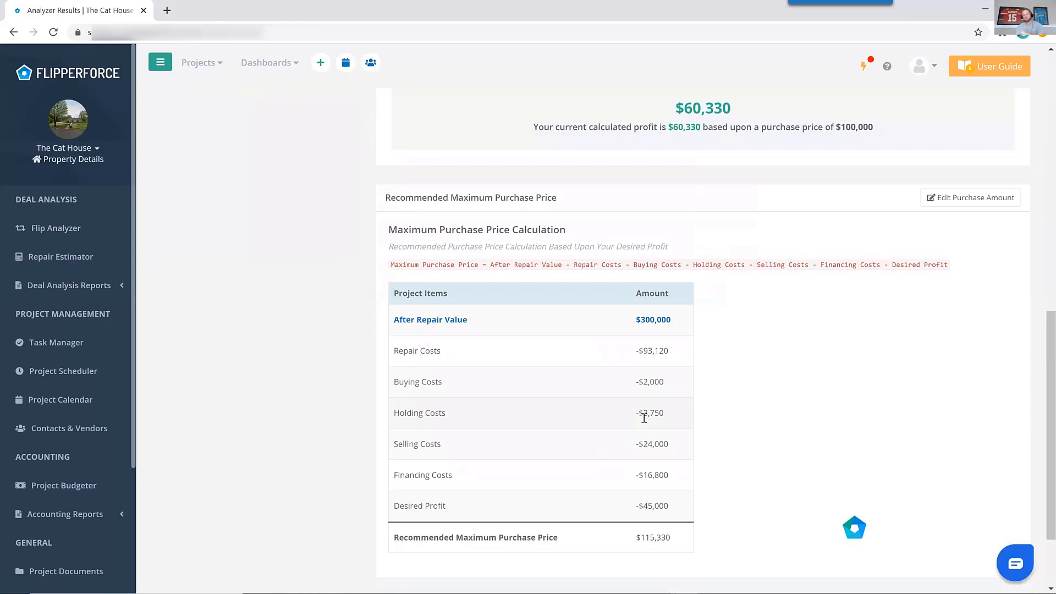
{"action": "scroll", "coordinate": [642, 418], "scroll_direction": "down", "scroll_amount": 2}
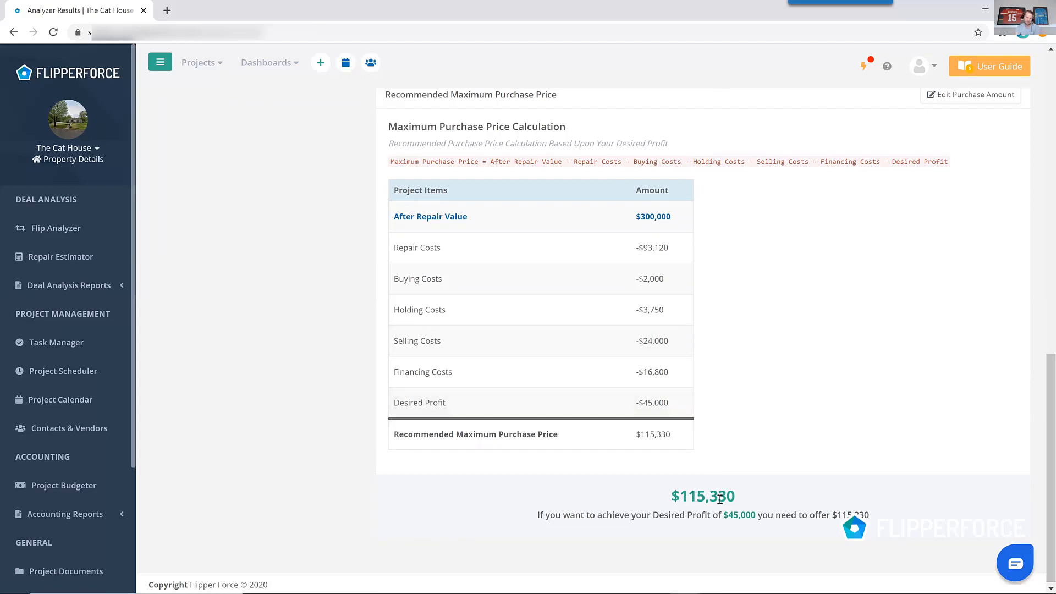
{"action": "scroll", "coordinate": [717, 505], "scroll_direction": "up", "scroll_amount": 10}
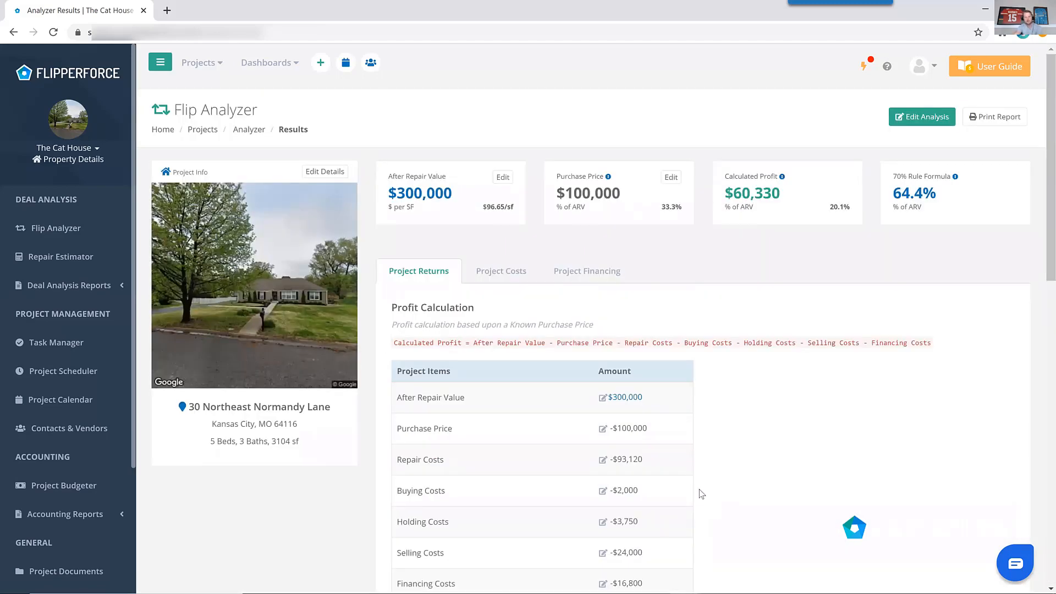
{"action": "scroll", "coordinate": [704, 500], "scroll_direction": "down", "scroll_amount": 3}
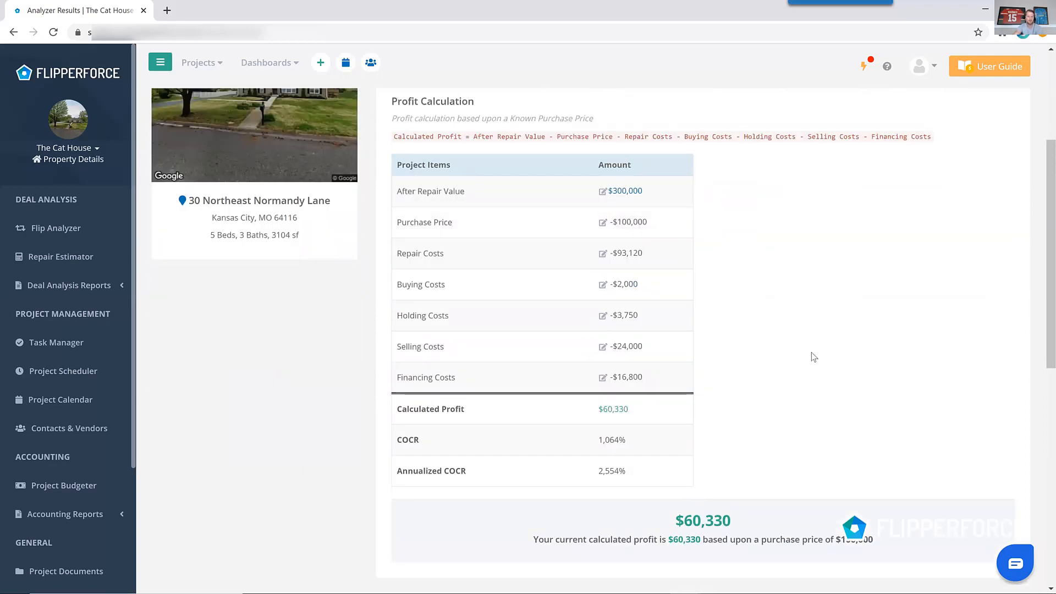
{"action": "scroll", "coordinate": [814, 358], "scroll_direction": "down", "scroll_amount": 8}
{"action": "scroll", "coordinate": [814, 358], "scroll_direction": "up", "scroll_amount": 2}
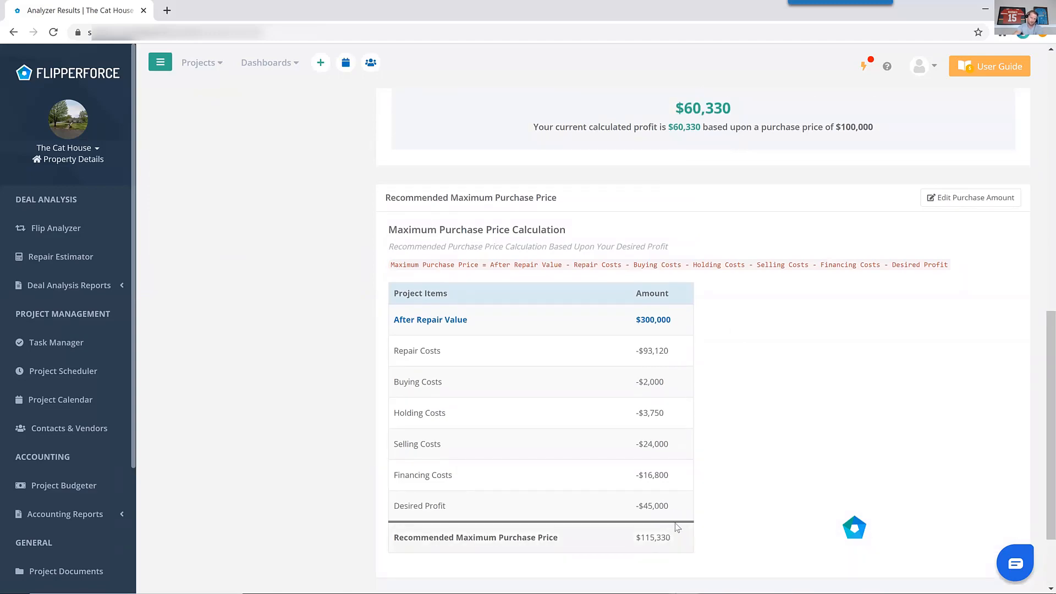
{"action": "scroll", "coordinate": [677, 527], "scroll_direction": "down", "scroll_amount": 2}
{"action": "scroll", "coordinate": [678, 495], "scroll_direction": "up", "scroll_amount": 5}
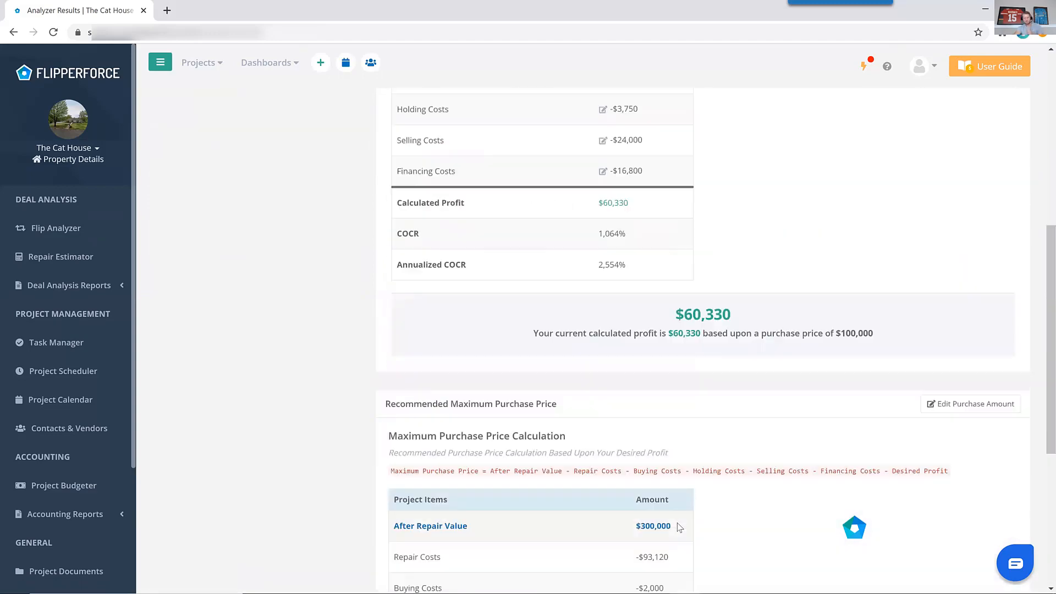
{"action": "scroll", "coordinate": [671, 451], "scroll_direction": "up", "scroll_amount": 10}
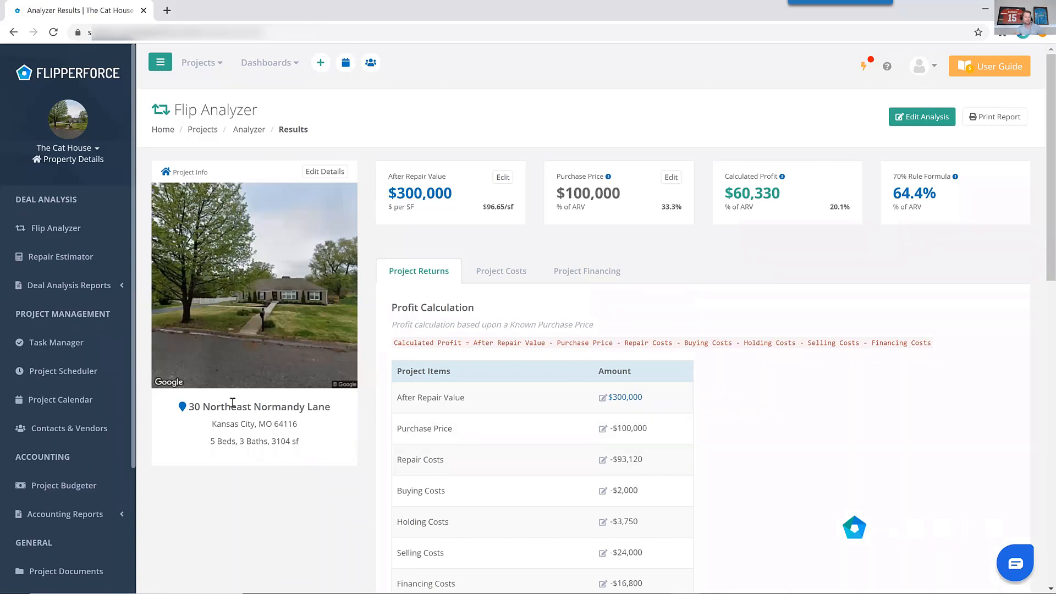
Open the Investment Packet Builder and add the Financial Overview and Photos sections.
{"action": "left_click", "coordinate": [119, 286]}
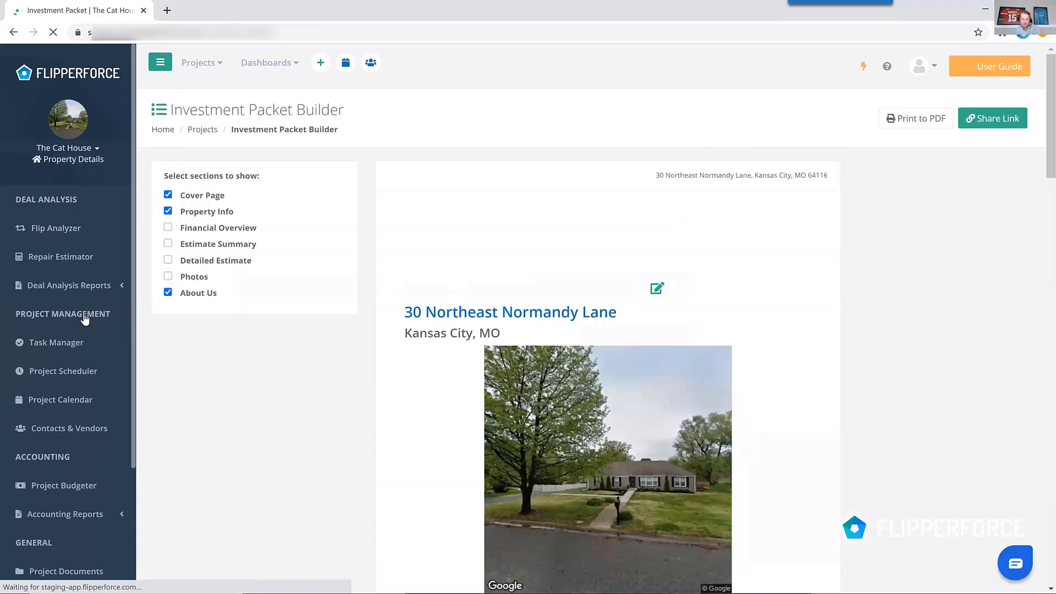
{"action": "left_click", "coordinate": [194, 230]}
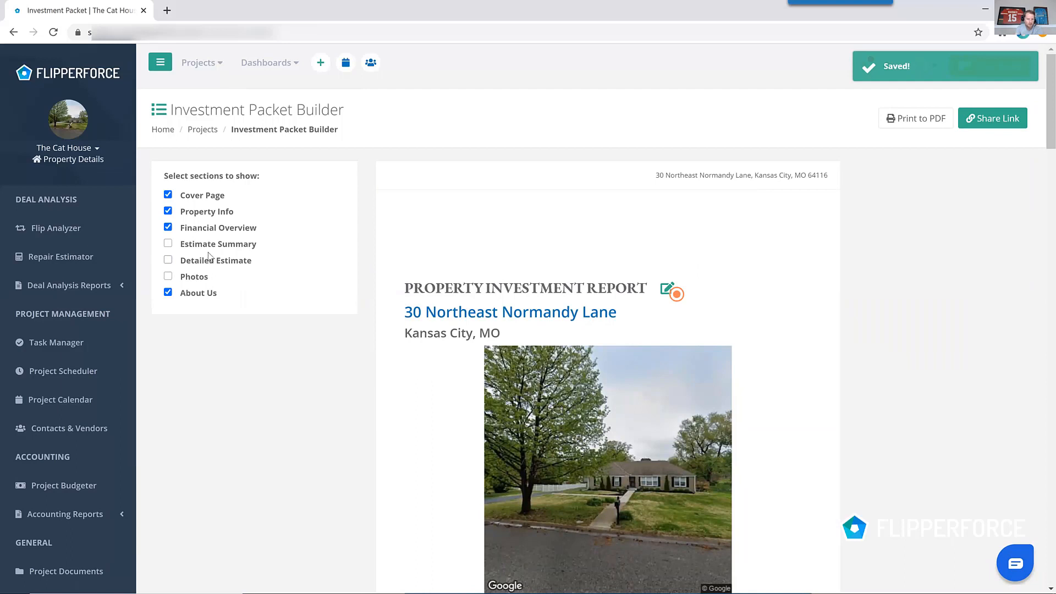
{"action": "left_click", "coordinate": [202, 277]}
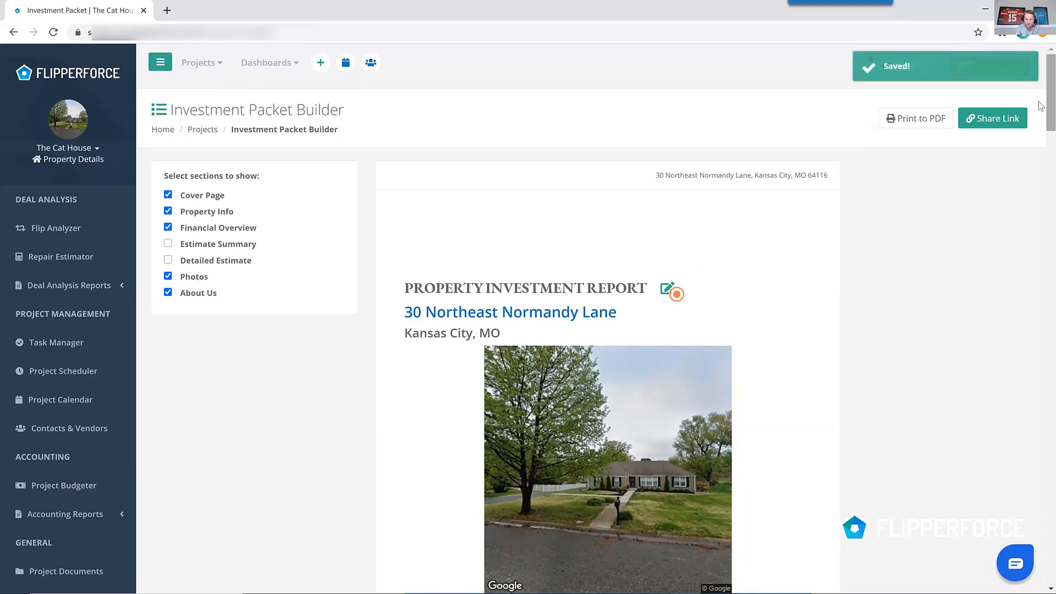
Scroll through the investment packet preview from property information to the company page.
{"action": "scroll", "coordinate": [1042, 106], "scroll_direction": "down", "scroll_amount": 12}
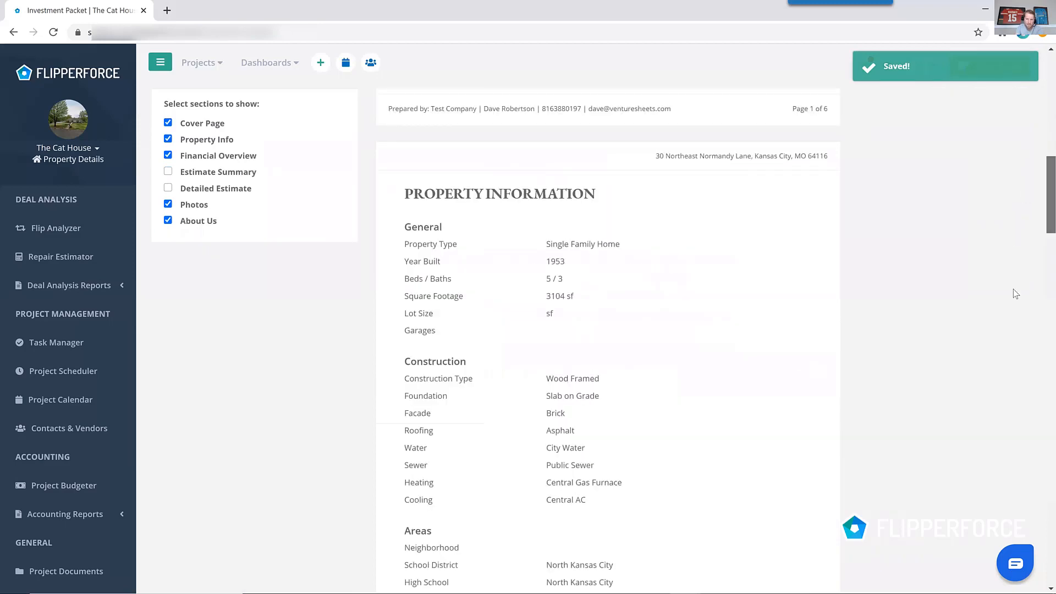
{"action": "scroll", "coordinate": [1014, 326], "scroll_direction": "down", "scroll_amount": 12}
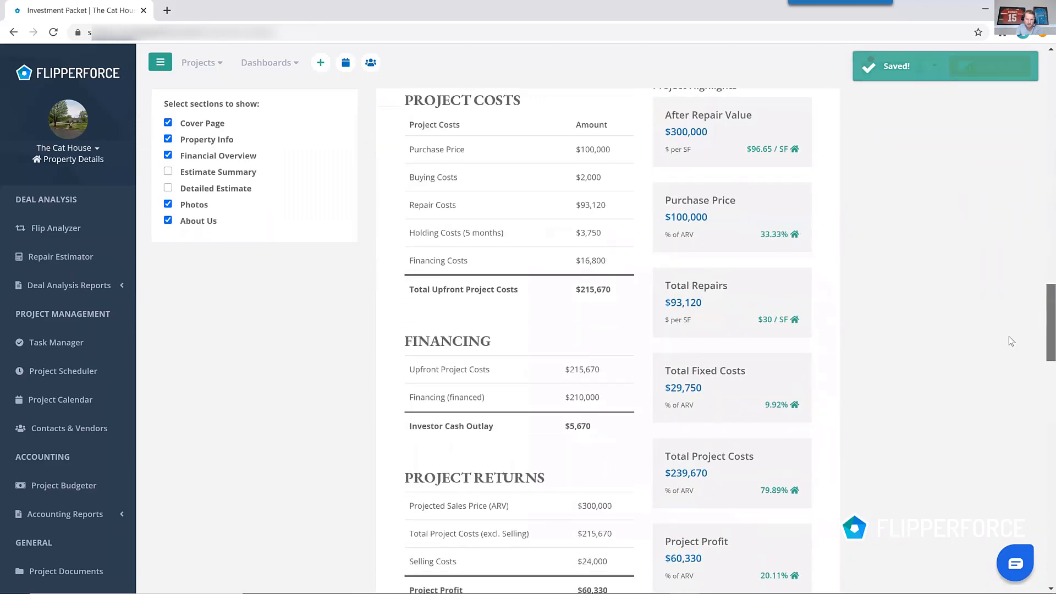
{"action": "scroll", "coordinate": [1012, 341], "scroll_direction": "down", "scroll_amount": 15}
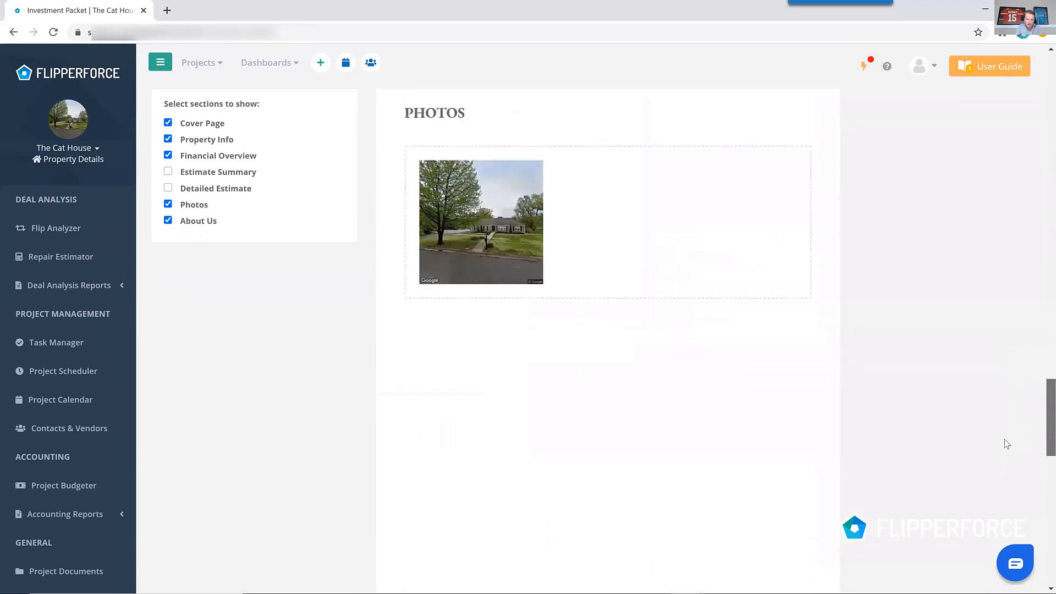
{"action": "scroll", "coordinate": [1007, 444], "scroll_direction": "down", "scroll_amount": 8}
{"action": "scroll", "coordinate": [1009, 544], "scroll_direction": "down", "scroll_amount": 7}
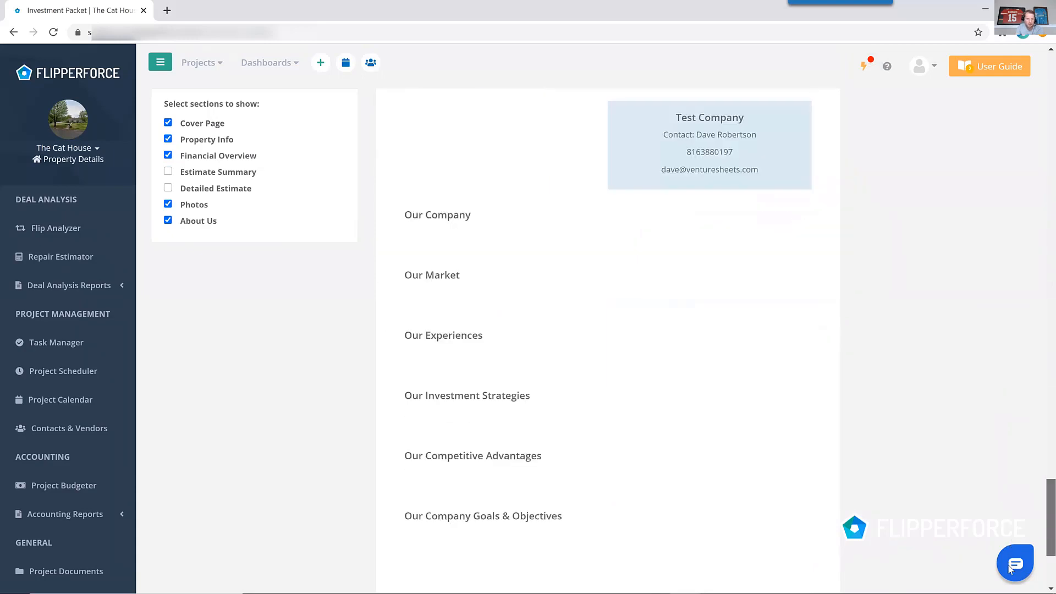
{"action": "left_click_drag", "start_coordinate": [1014, 504], "coordinate": [1028, 28]}
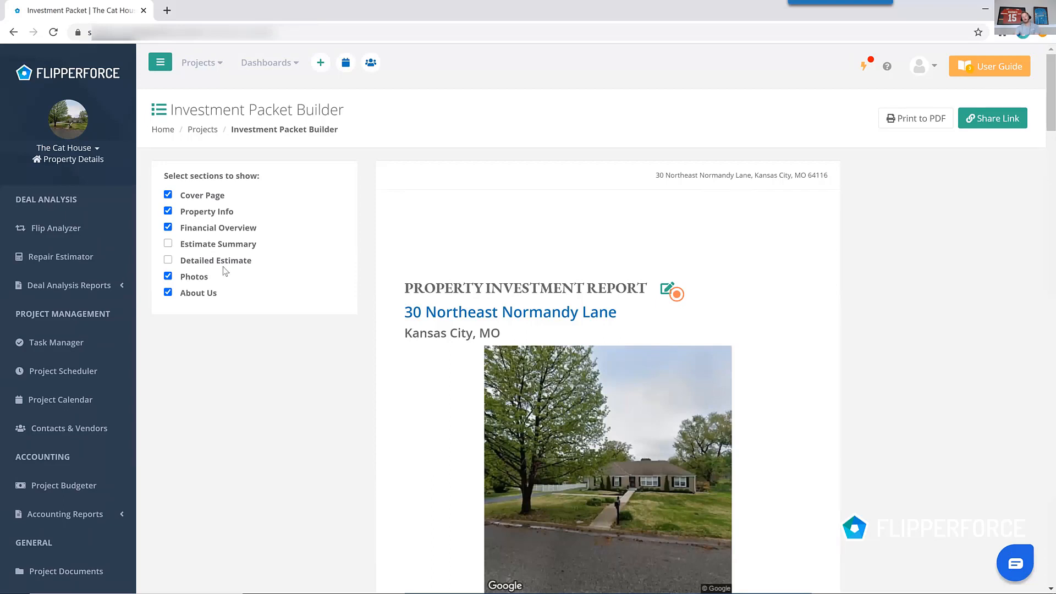
Open the Repair Estimator and choose to change the estimate template, confirming the reset.
{"action": "left_click", "coordinate": [90, 295]}
{"action": "left_click", "coordinate": [74, 261]}
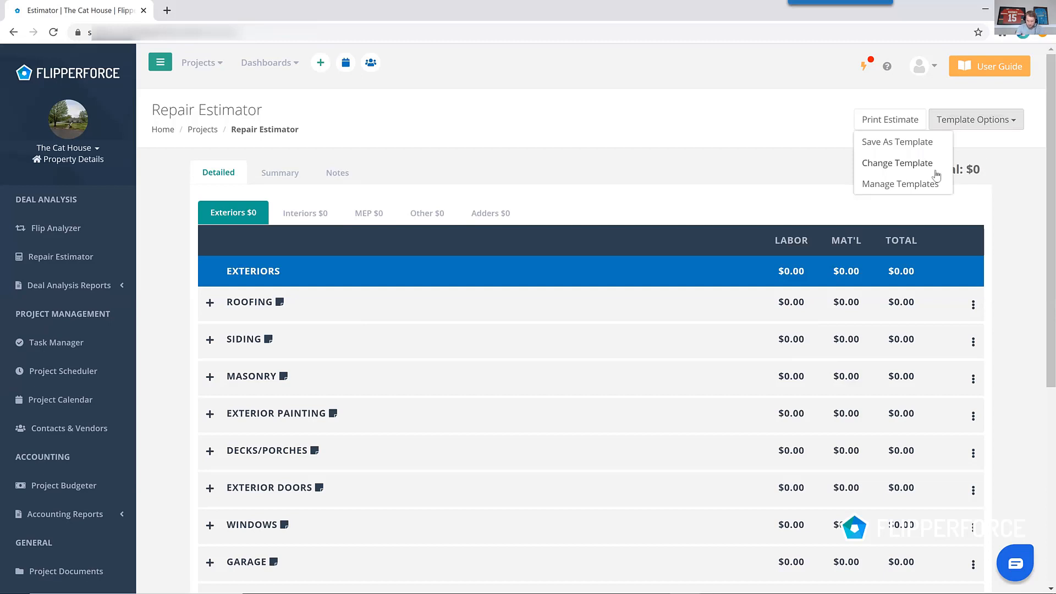
{"action": "left_click", "coordinate": [917, 167]}
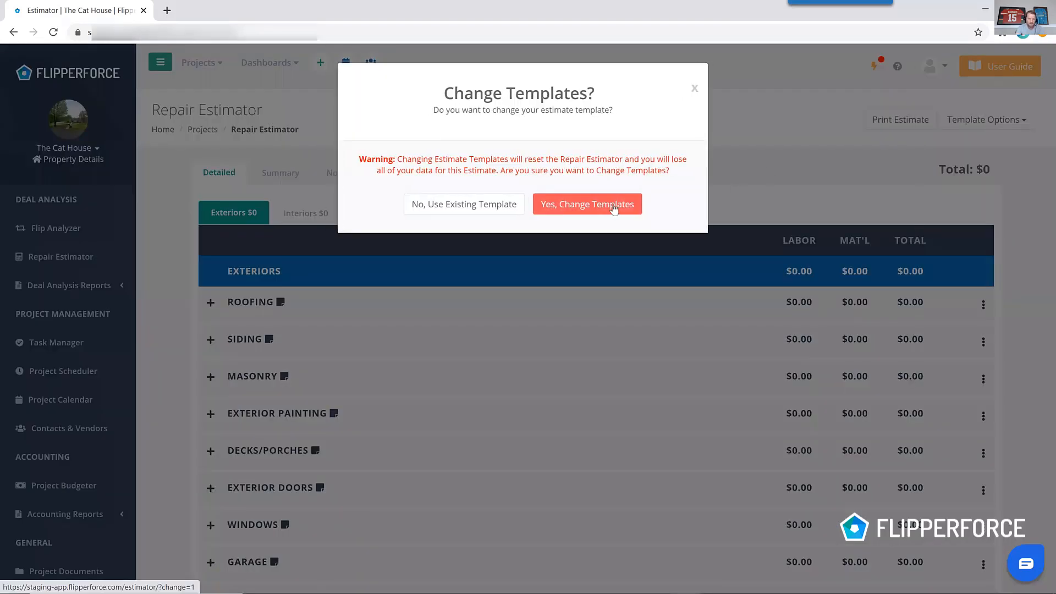
{"action": "left_click", "coordinate": [609, 210]}
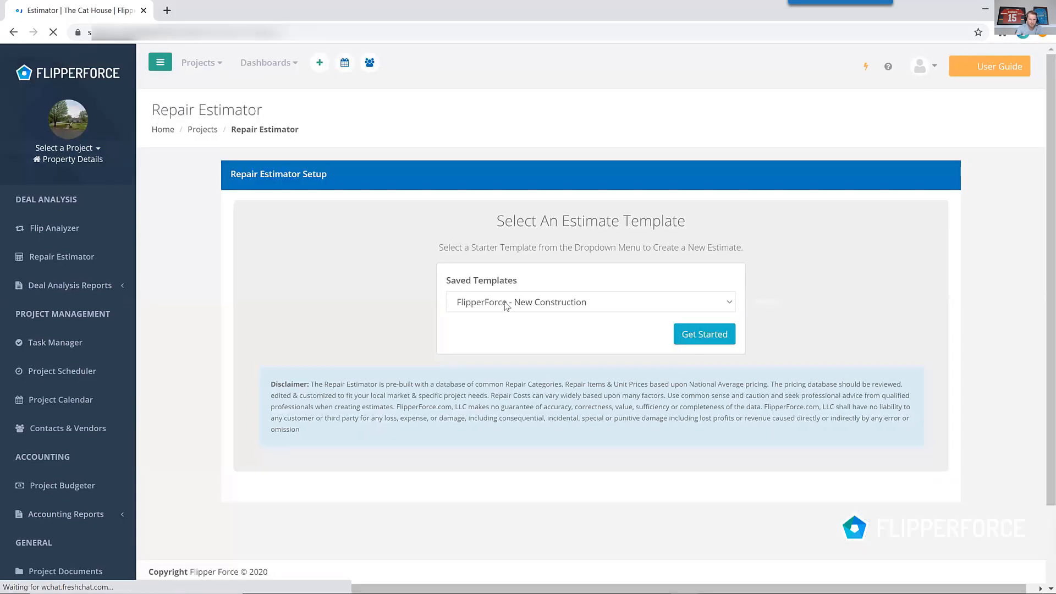
Browse the saved estimate templates list, then return to the previous estimator page.
{"action": "left_click", "coordinate": [509, 302]}
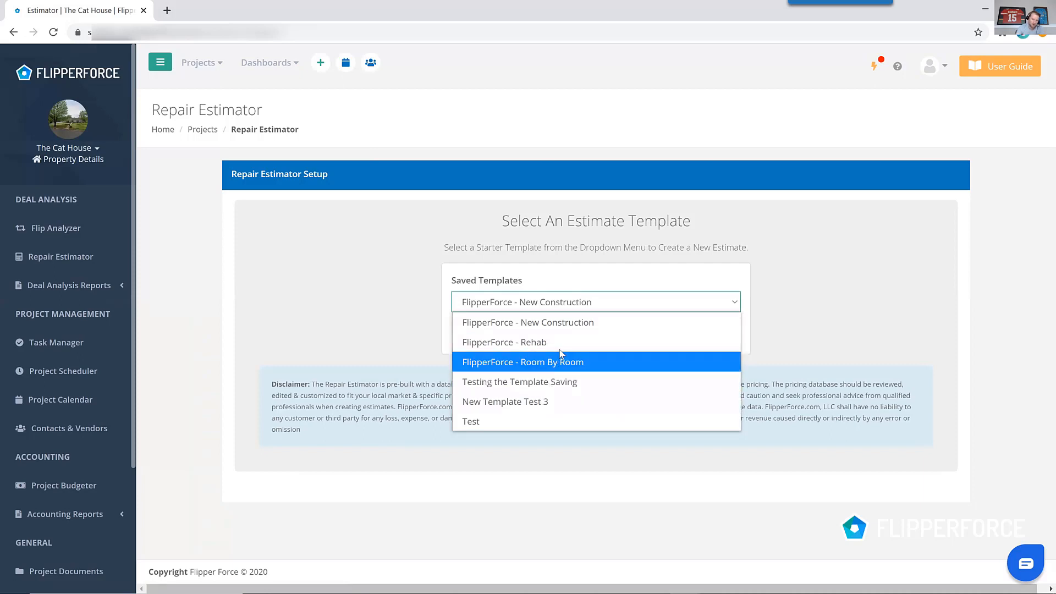
{"action": "left_click", "coordinate": [313, 260]}
{"action": "left_click", "coordinate": [12, 34]}
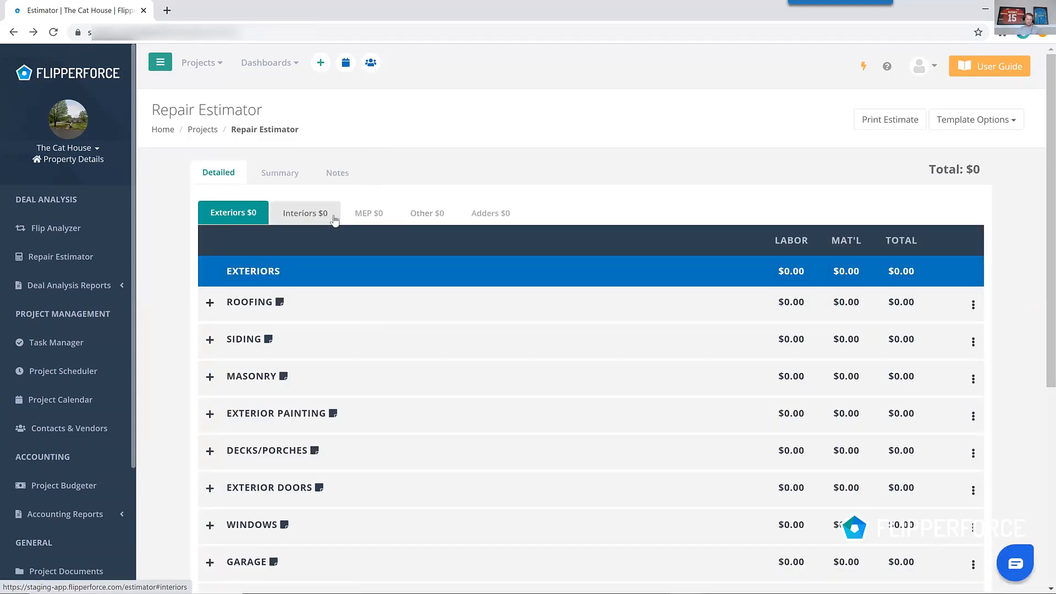
Enter a quantity of 20 squares for 3-tab asphalt roofing in the Exteriors Roofing category.
{"action": "scroll", "coordinate": [434, 228], "scroll_direction": "down", "scroll_amount": 2}
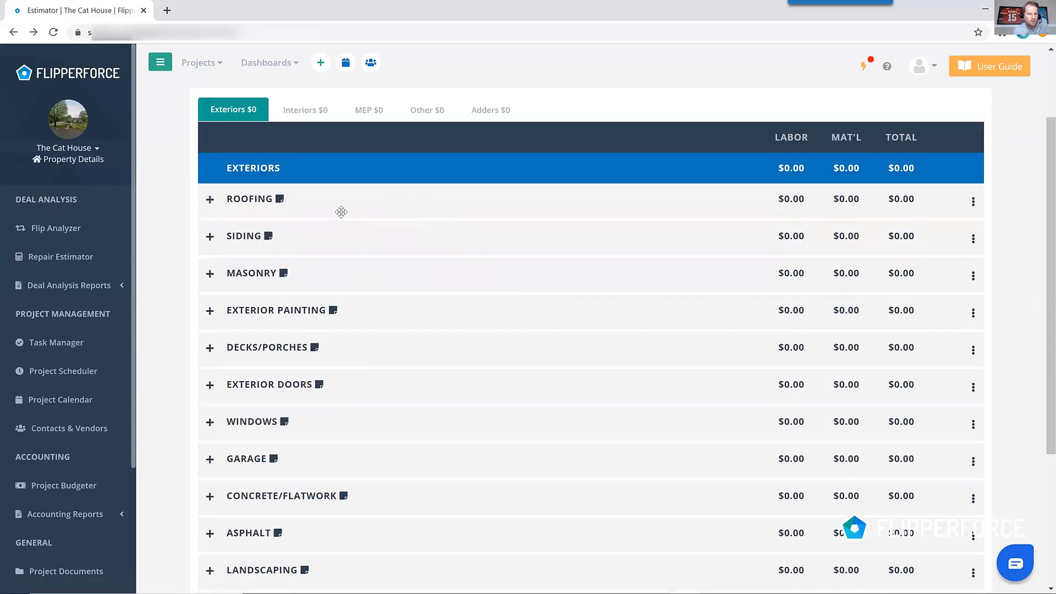
{"action": "scroll", "coordinate": [337, 217], "scroll_direction": "up", "scroll_amount": 2}
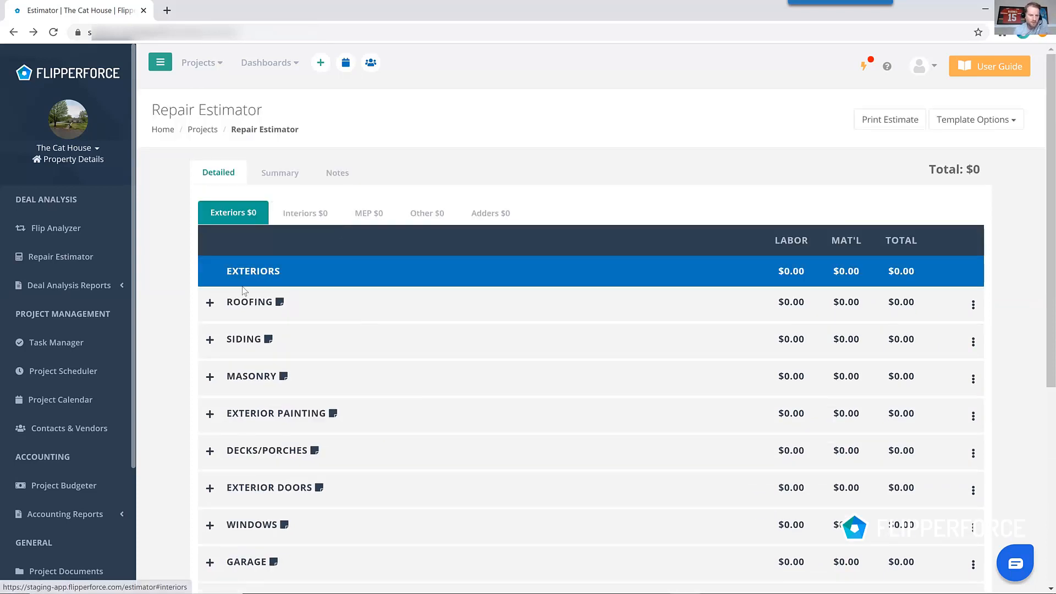
{"action": "left_click", "coordinate": [210, 303]}
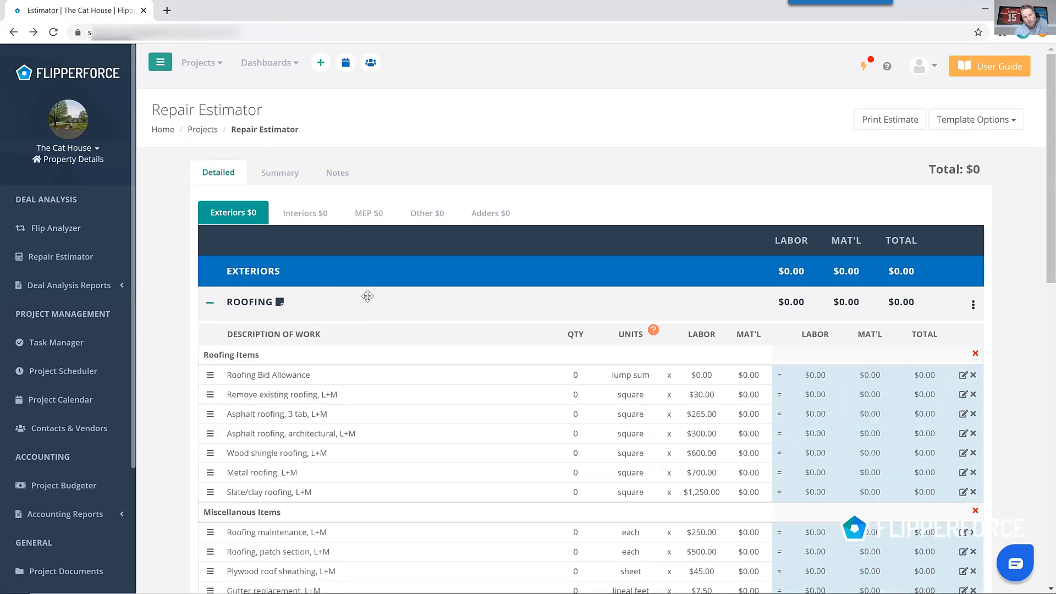
{"action": "scroll", "coordinate": [366, 297], "scroll_direction": "down", "scroll_amount": 2}
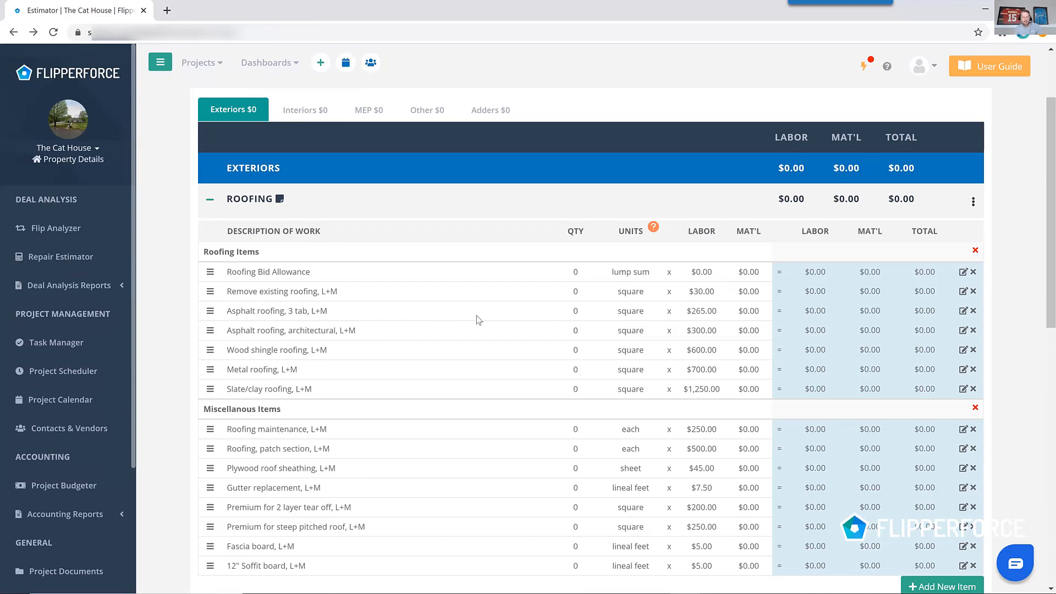
{"action": "left_click", "coordinate": [576, 311]}
{"action": "type", "text": "20"}
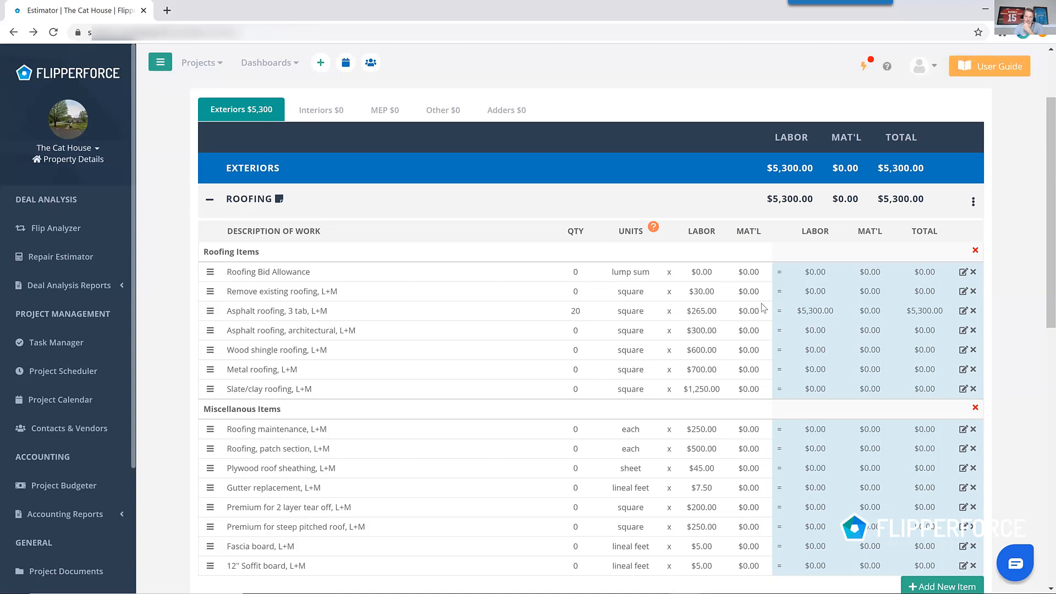
{"action": "left_click", "coordinate": [209, 199]}
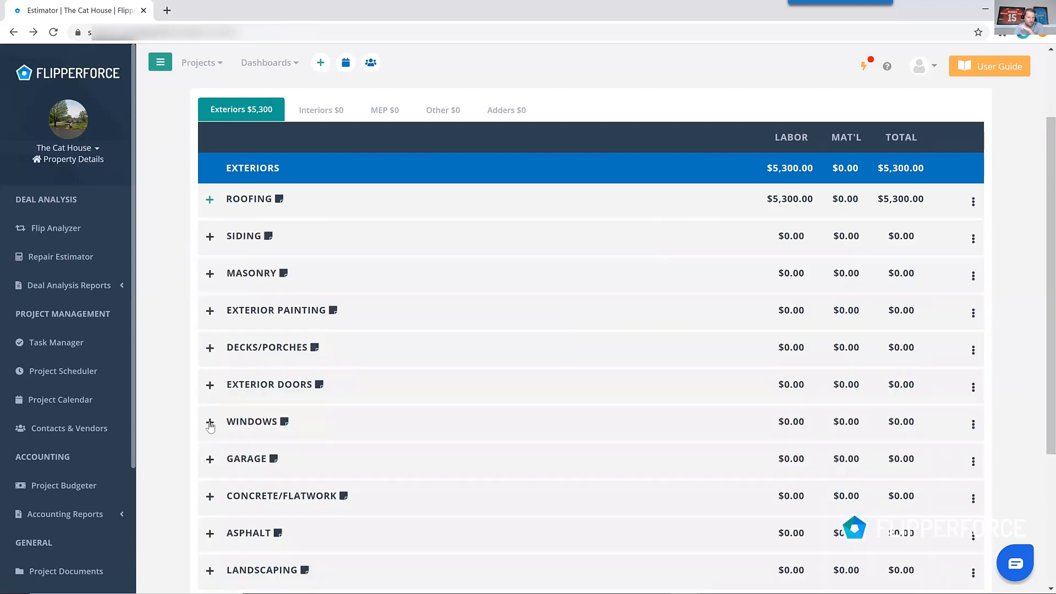
Set 11 single average-size vinyl windows and 11 removed existing windows in the Windows category.
{"action": "left_click", "coordinate": [210, 424]}
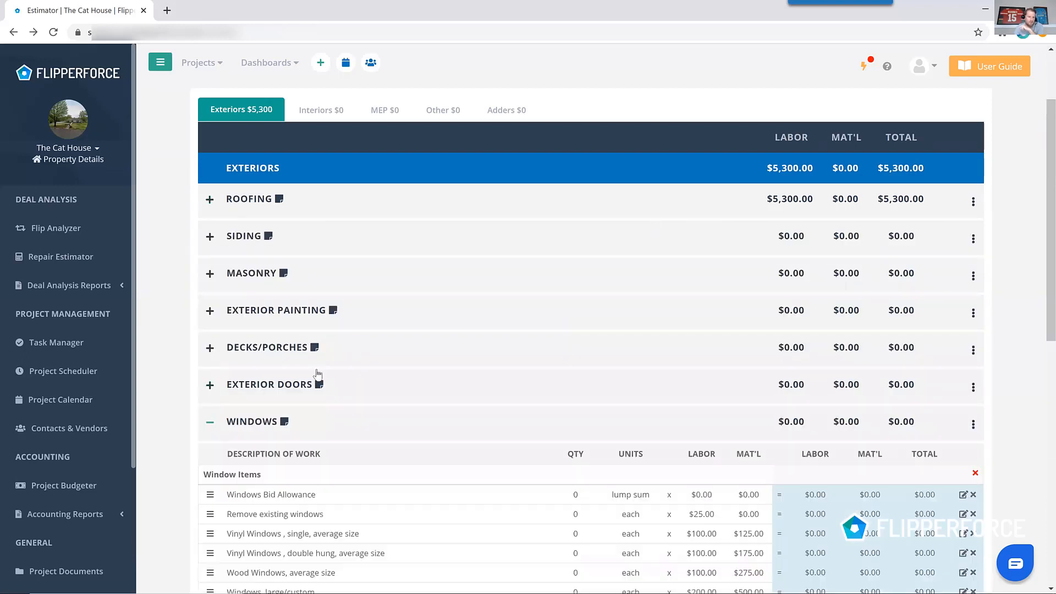
{"action": "scroll", "coordinate": [536, 260], "scroll_direction": "down", "scroll_amount": 2}
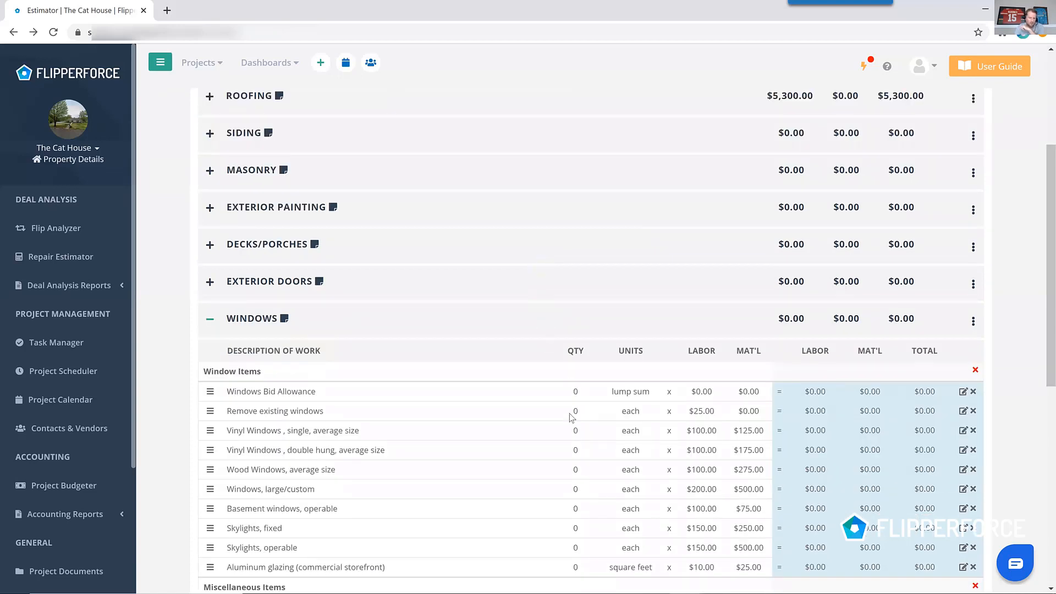
{"action": "left_click", "coordinate": [579, 428]}
{"action": "type", "text": "11"}
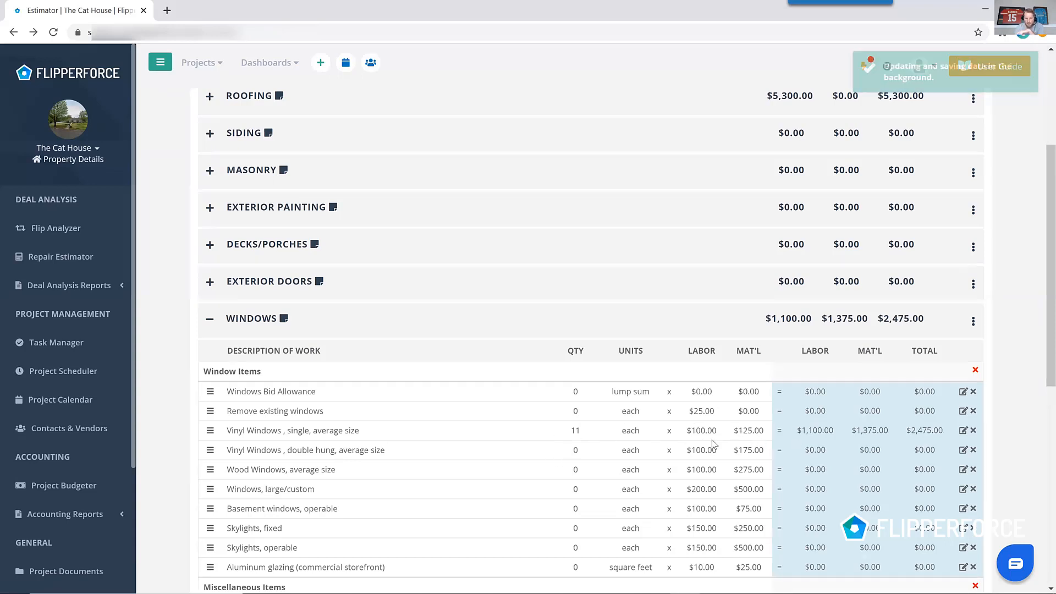
{"action": "left_click", "coordinate": [577, 411]}
{"action": "type", "text": "11"}
{"action": "left_click", "coordinate": [587, 370]}
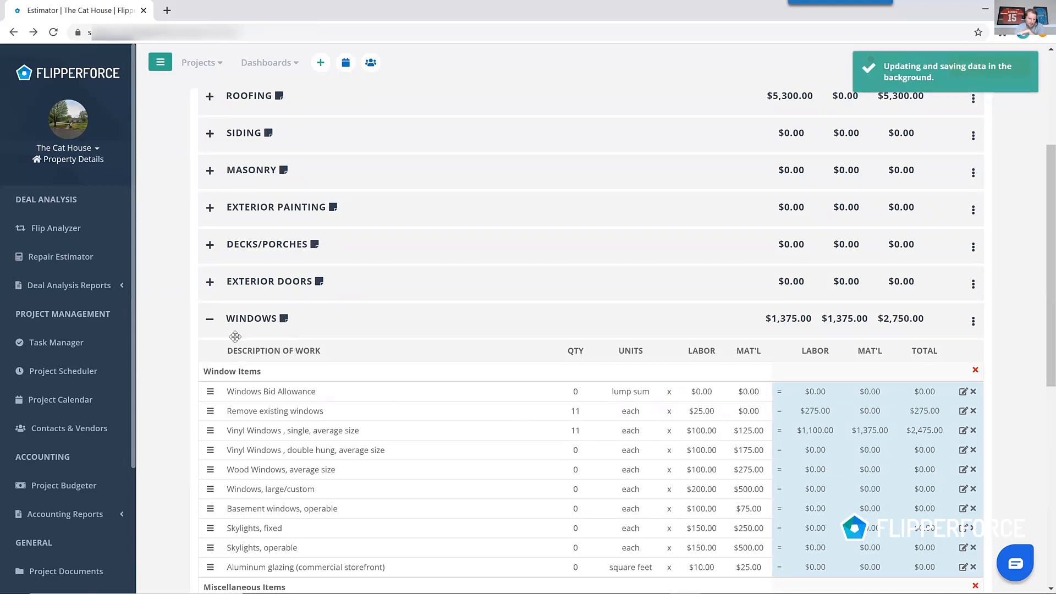
{"action": "scroll", "coordinate": [249, 346], "scroll_direction": "down", "scroll_amount": 2}
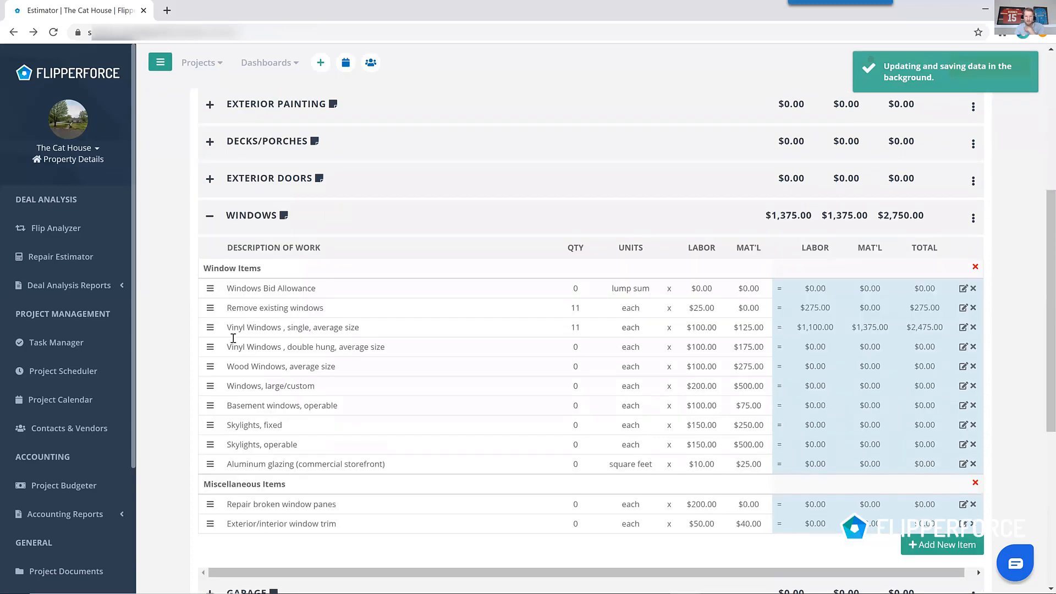
{"action": "left_click", "coordinate": [209, 216]}
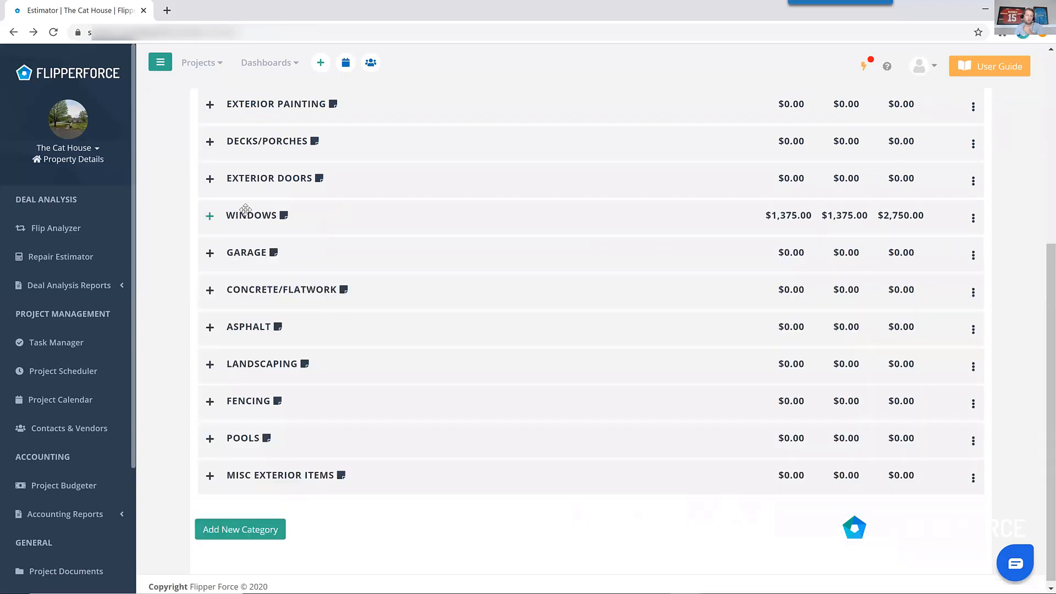
Enter 2 steel entry doors, 1 French patio door and 3 exterior door hardware sets under Exterior Doors.
{"action": "left_click", "coordinate": [209, 178]}
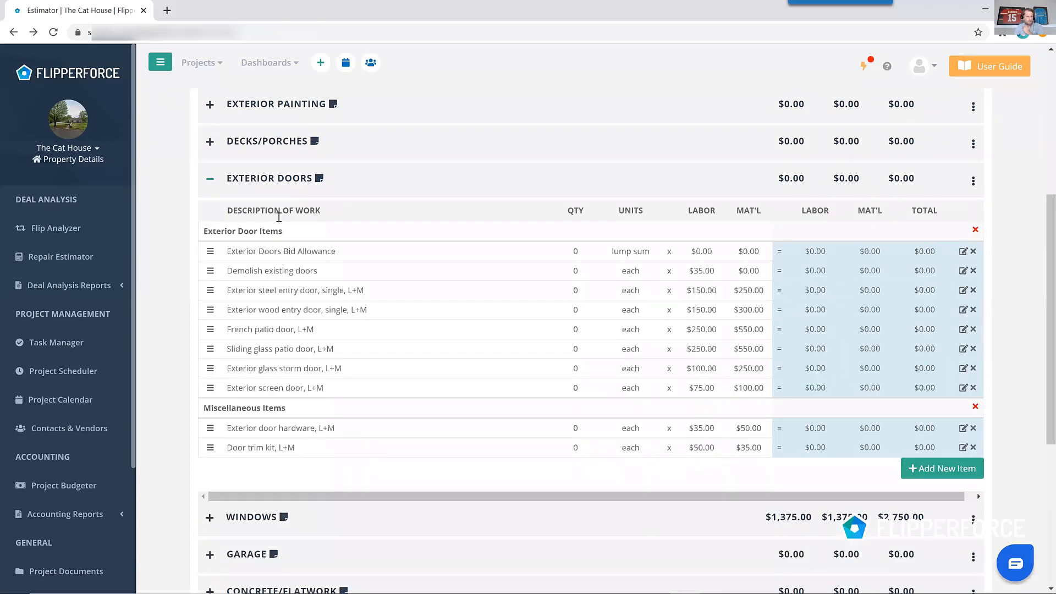
{"action": "left_click", "coordinate": [574, 292]}
{"action": "type", "text": "2"}
{"action": "left_click", "coordinate": [576, 333]}
{"action": "type", "text": "1"}
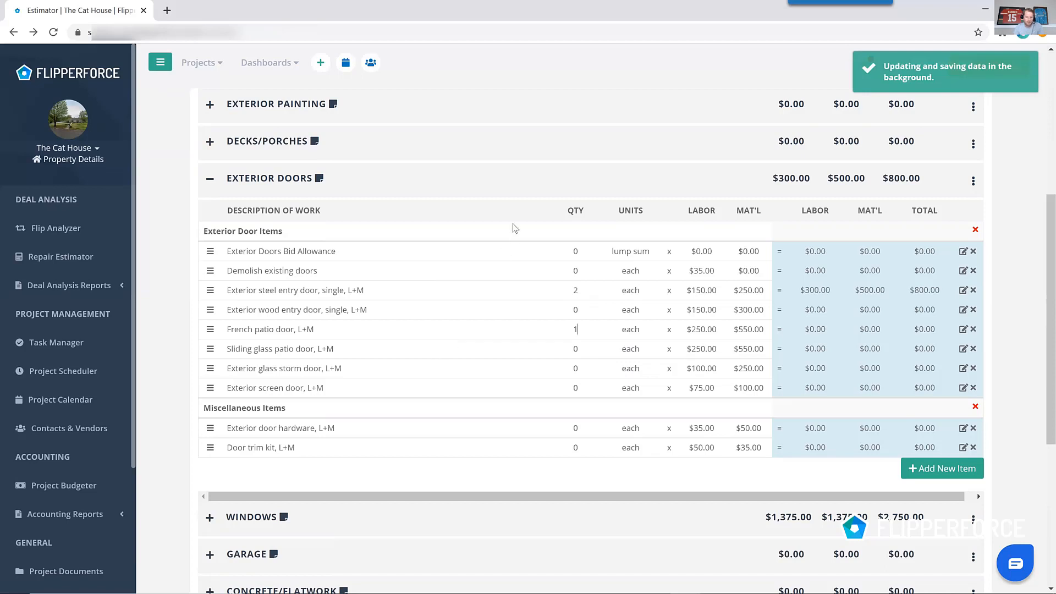
{"action": "left_click", "coordinate": [574, 428]}
{"action": "type", "text": "3"}
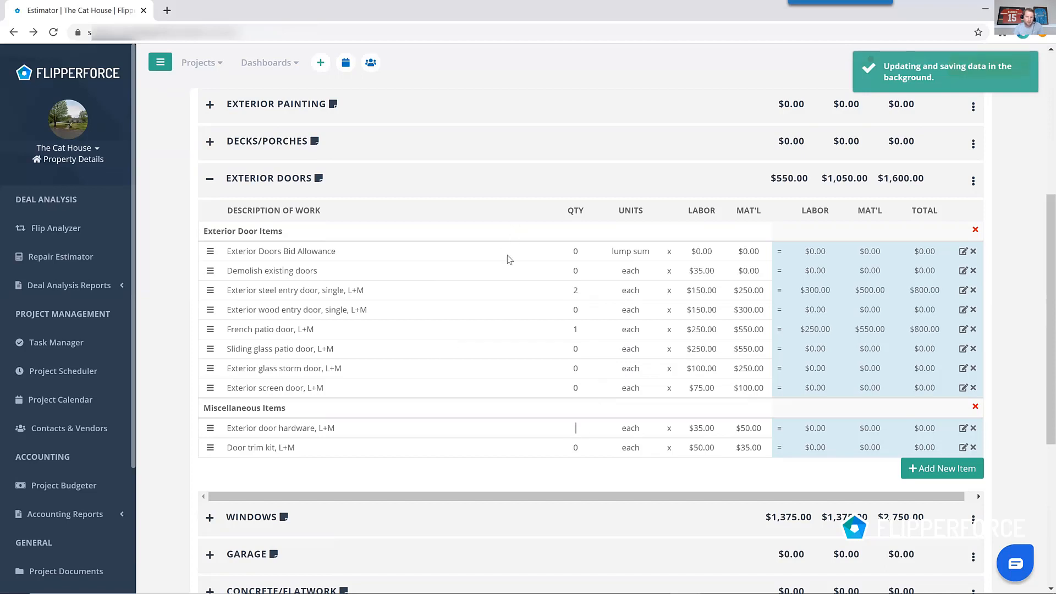
{"action": "left_click", "coordinate": [209, 178]}
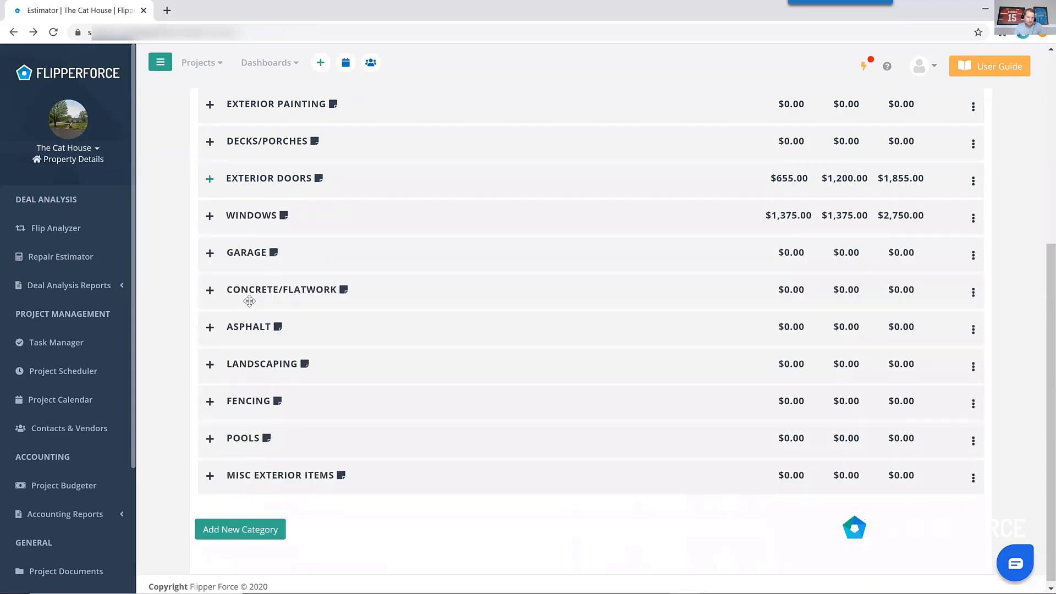
Set the clean-up existing landscaping quantity to 1 in the Landscaping category.
{"action": "left_click", "coordinate": [209, 364]}
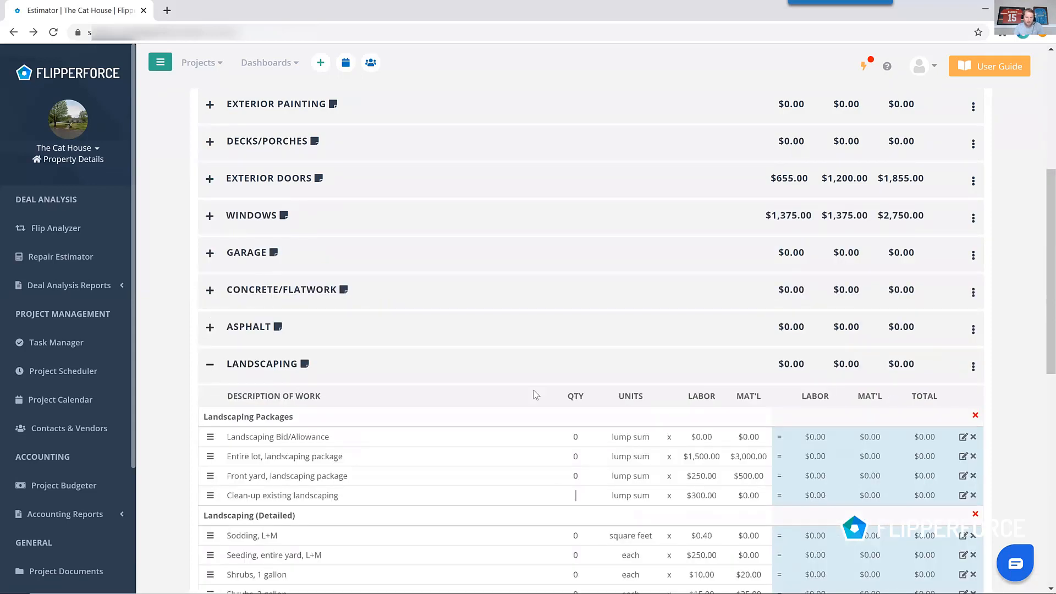
{"action": "type", "text": "1"}
{"action": "left_click", "coordinate": [246, 366]}
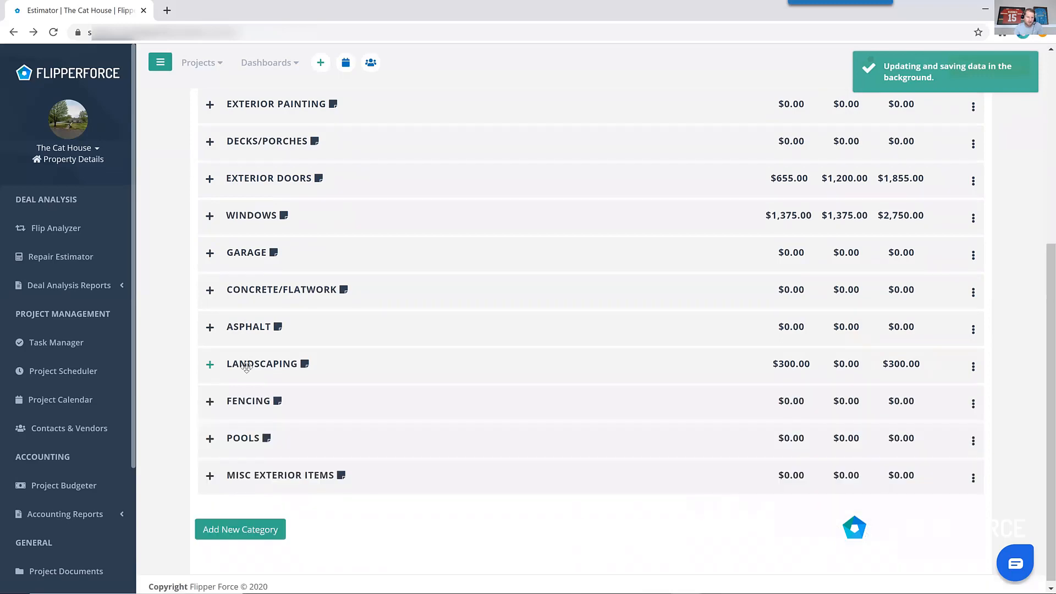
Switch to Interiors and enter 80 hours of demolition work per hour under Demolition.
{"action": "scroll", "coordinate": [320, 204], "scroll_direction": "up", "scroll_amount": 5}
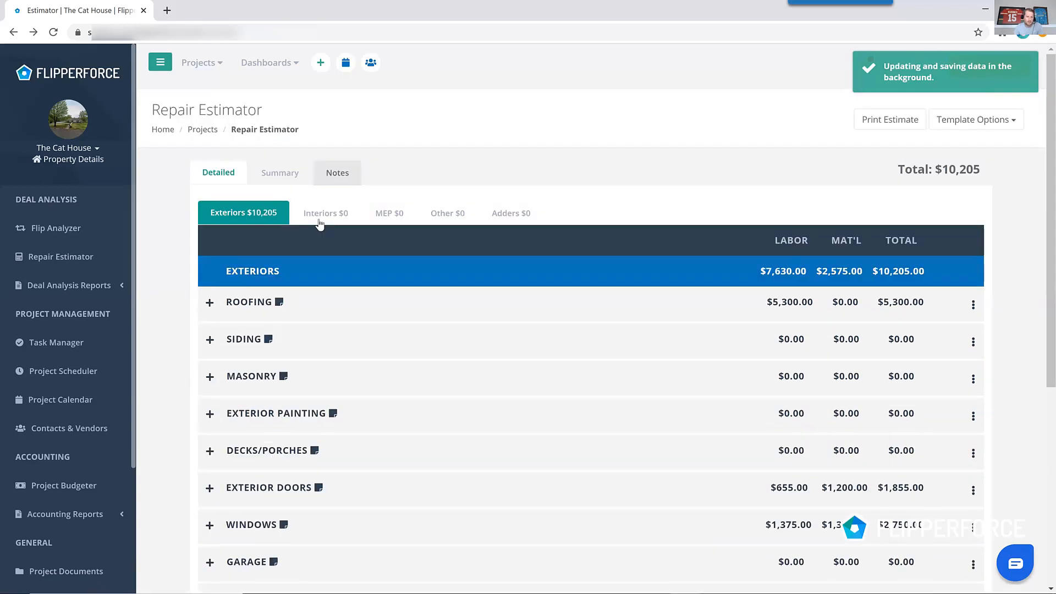
{"action": "left_click", "coordinate": [320, 220]}
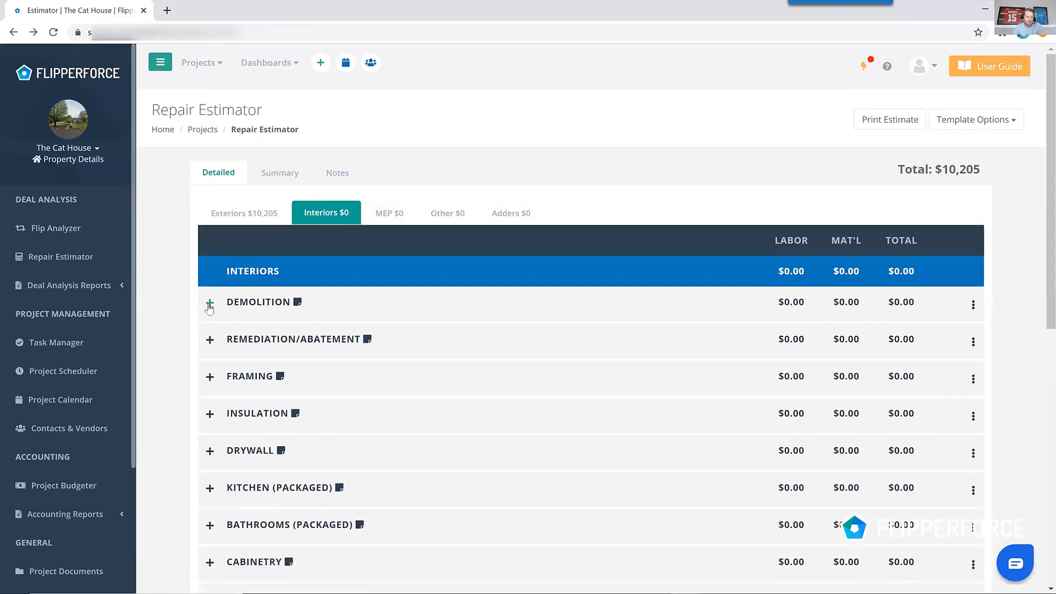
{"action": "left_click", "coordinate": [210, 304]}
{"action": "scroll", "coordinate": [406, 325], "scroll_direction": "down", "scroll_amount": 10}
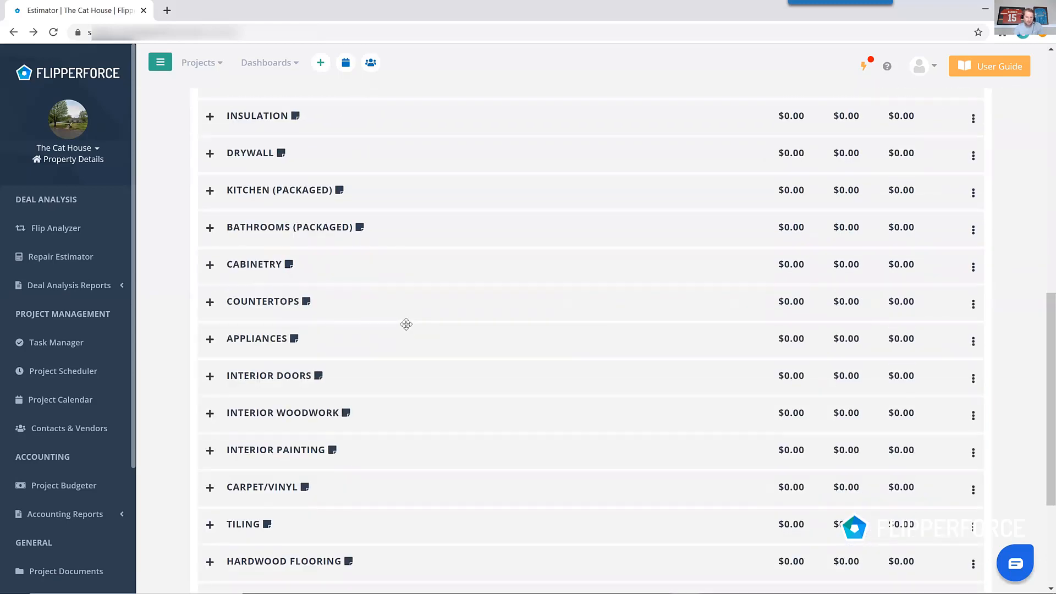
{"action": "scroll", "coordinate": [406, 324], "scroll_direction": "up", "scroll_amount": 10}
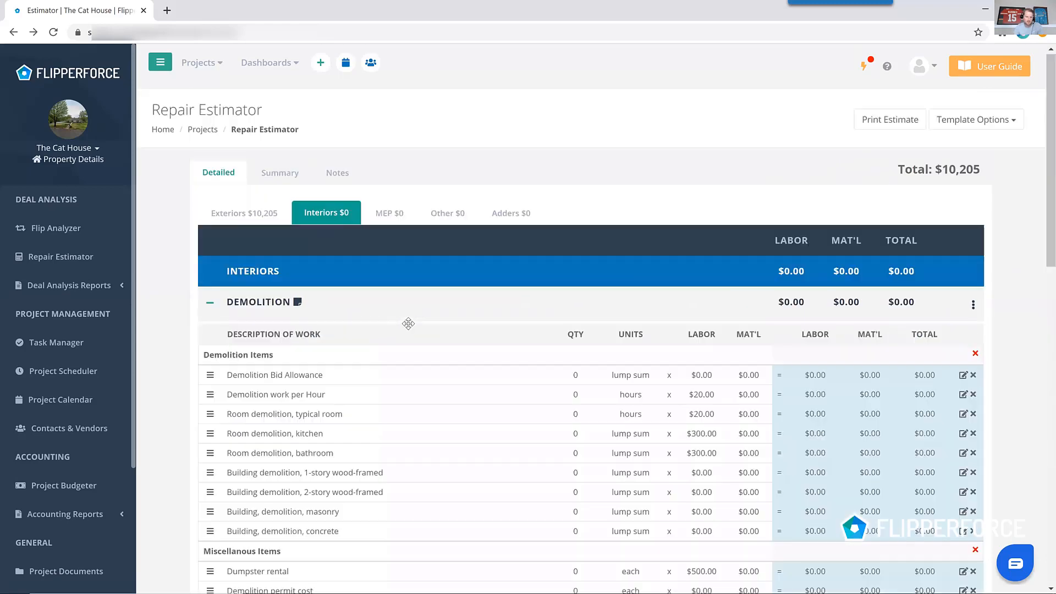
{"action": "left_click", "coordinate": [574, 392]}
{"action": "type", "text": "80"}
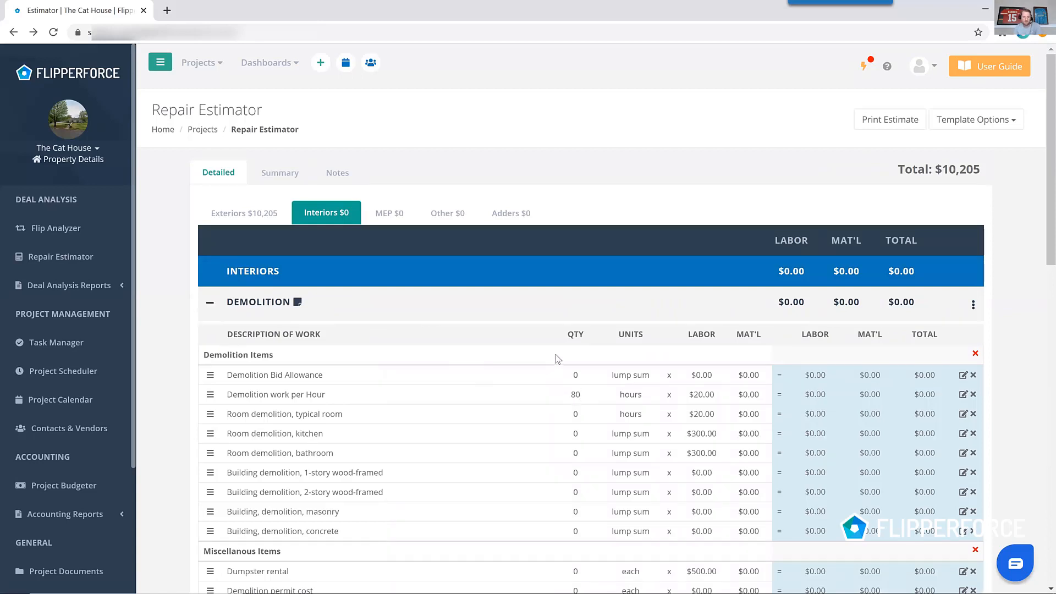
{"action": "left_click", "coordinate": [557, 357]}
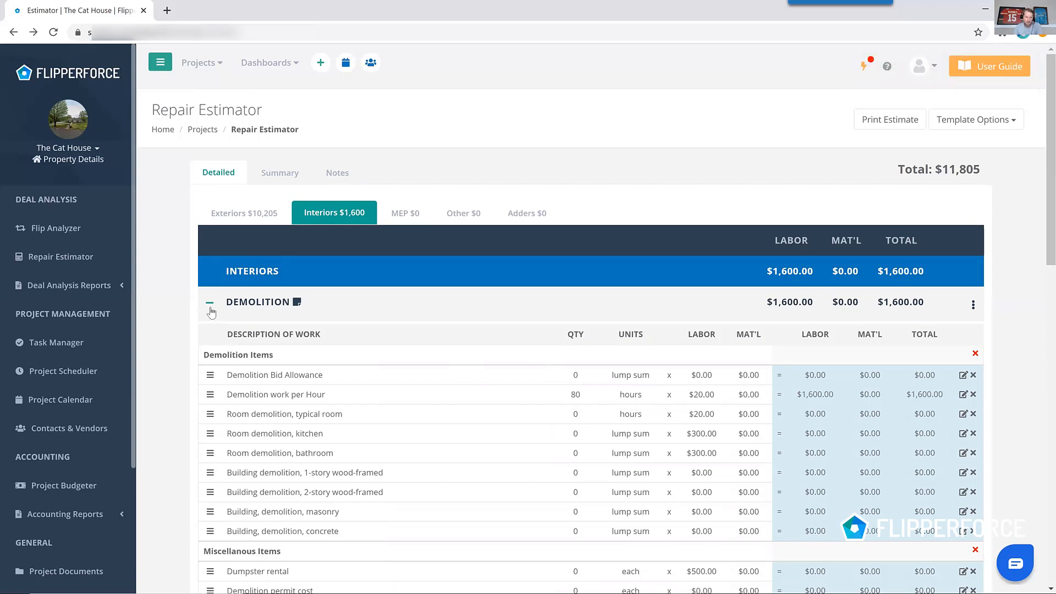
Add 1 dumpster rental under Demolition's miscellaneous items.
{"action": "left_click", "coordinate": [210, 308]}
{"action": "left_click", "coordinate": [210, 303]}
{"action": "scroll", "coordinate": [559, 352], "scroll_direction": "down", "scroll_amount": 4}
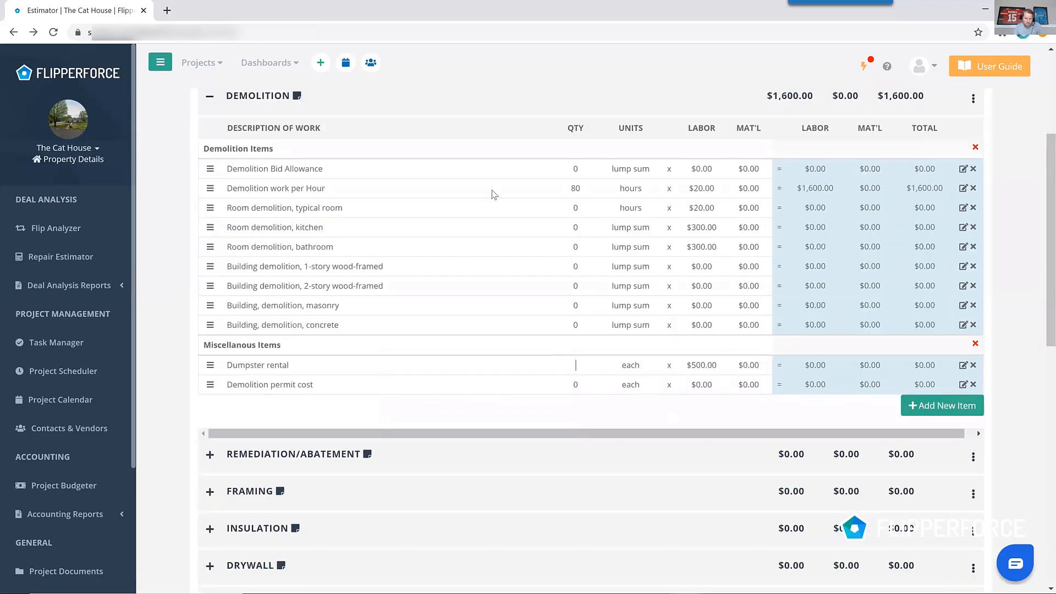
{"action": "type", "text": "1"}
{"action": "scroll", "coordinate": [236, 203], "scroll_direction": "up", "scroll_amount": 2}
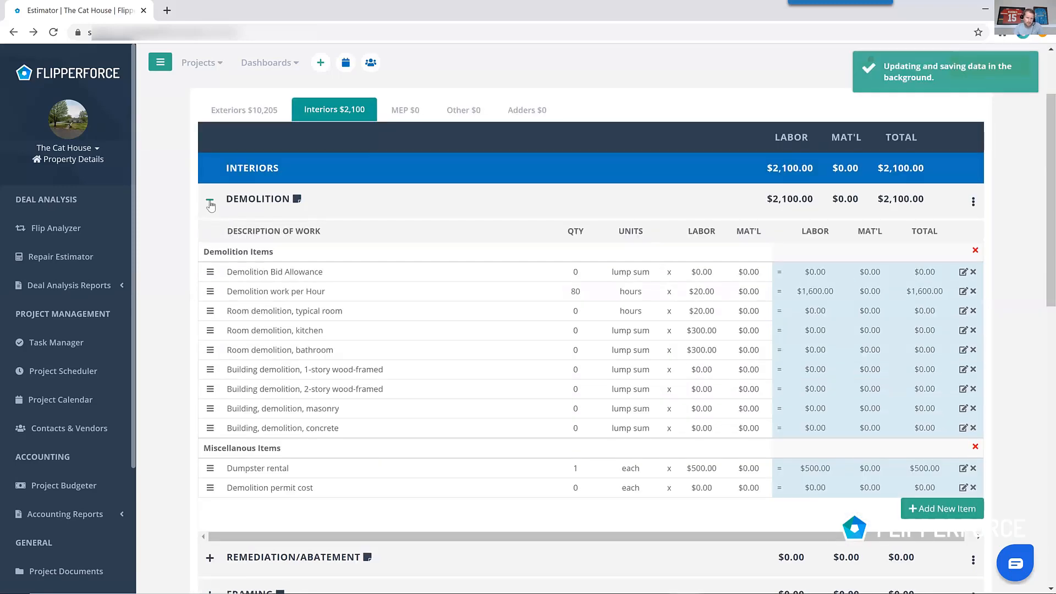
{"action": "left_click", "coordinate": [210, 202]}
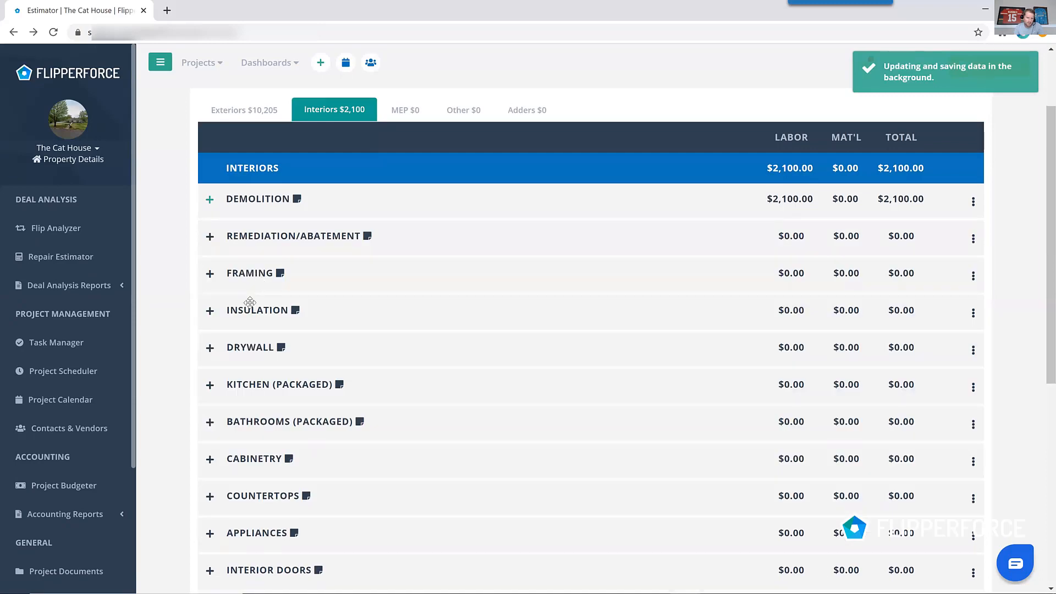
Set the average new kitchen package quantity to 1 in Kitchen (Packaged).
{"action": "left_click", "coordinate": [210, 387]}
{"action": "scroll", "coordinate": [593, 416], "scroll_direction": "down", "scroll_amount": 2}
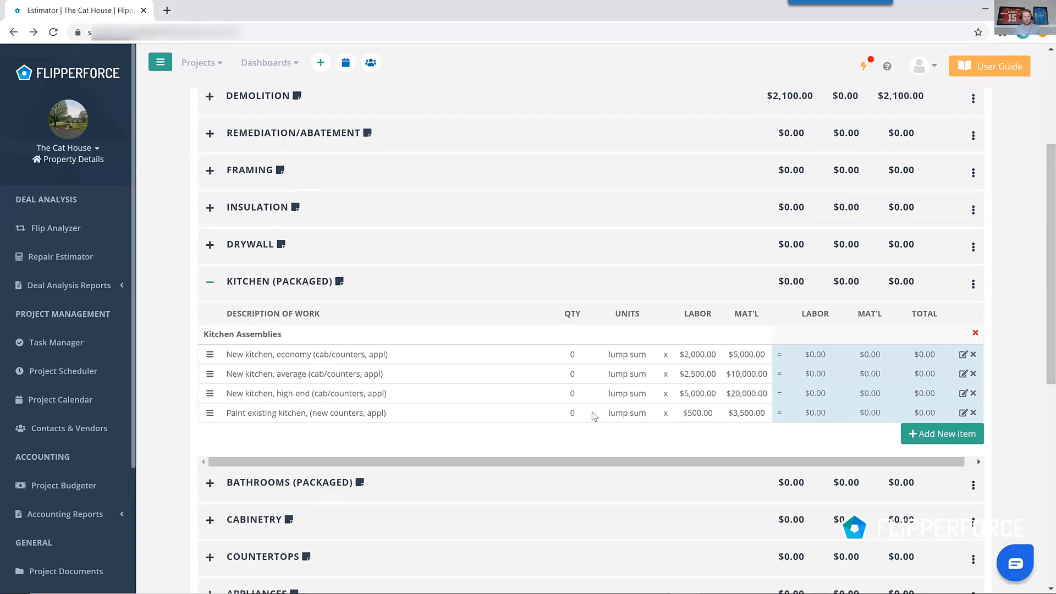
{"action": "left_click", "coordinate": [572, 373]}
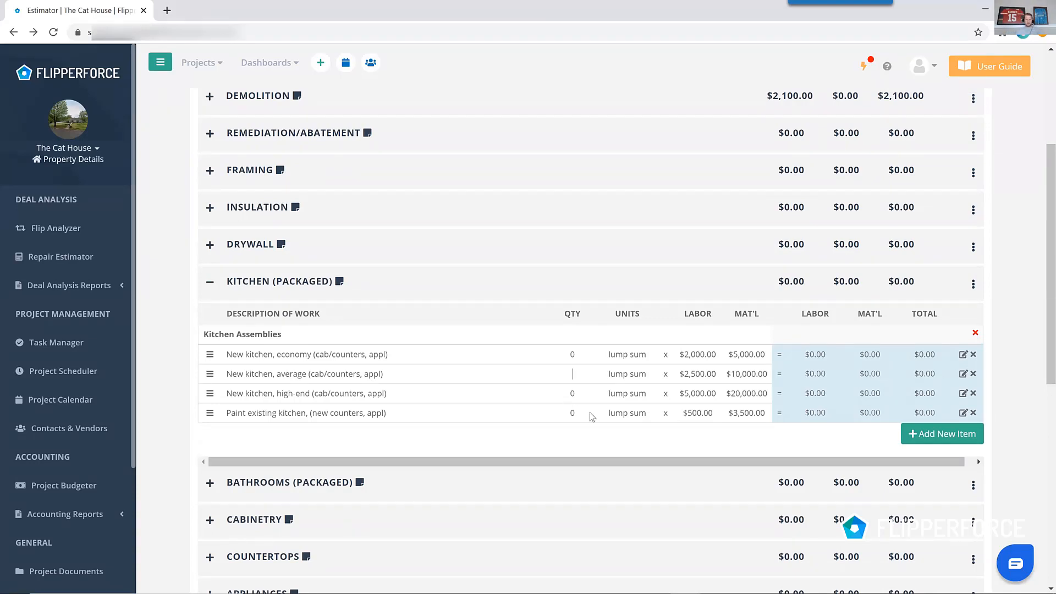
{"action": "type", "text": "1"}
{"action": "left_click", "coordinate": [630, 337]}
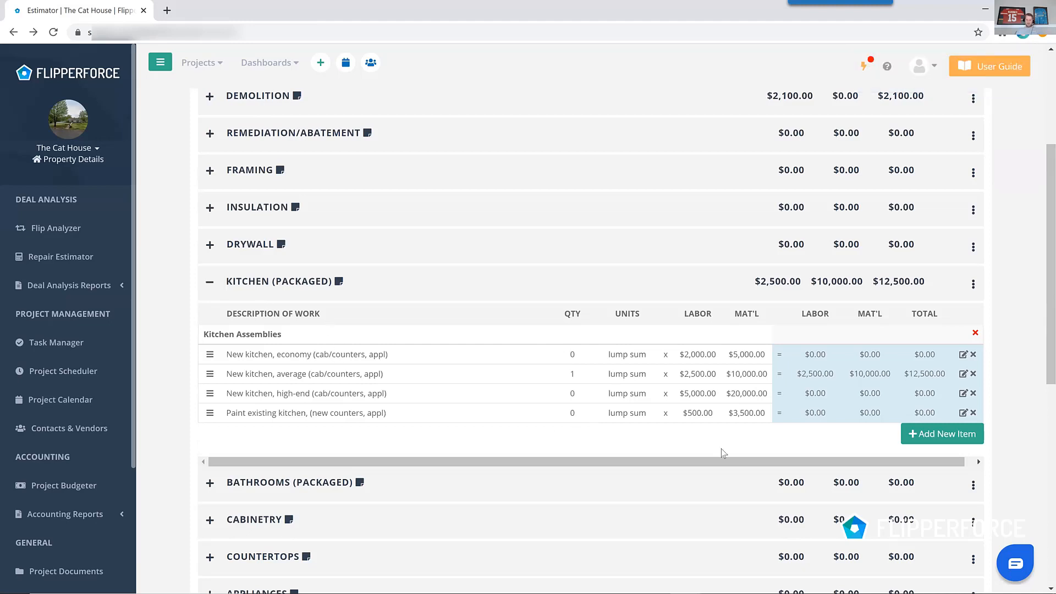
{"action": "left_click", "coordinate": [210, 282]}
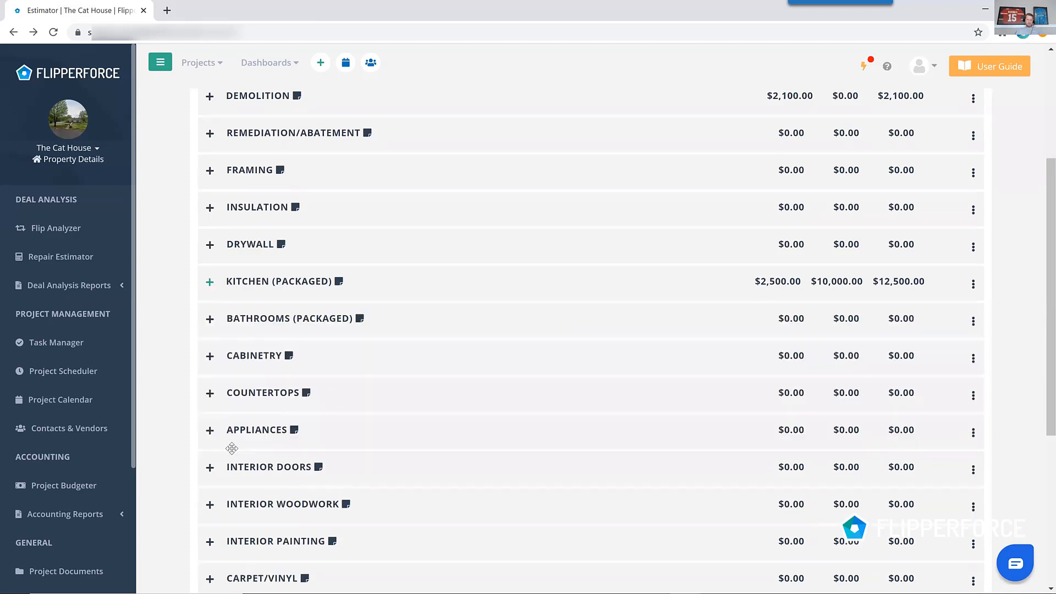
Enter 2 average full bathrooms and 1 high-end full bathroom in Bathrooms (Packaged).
{"action": "left_click", "coordinate": [211, 319]}
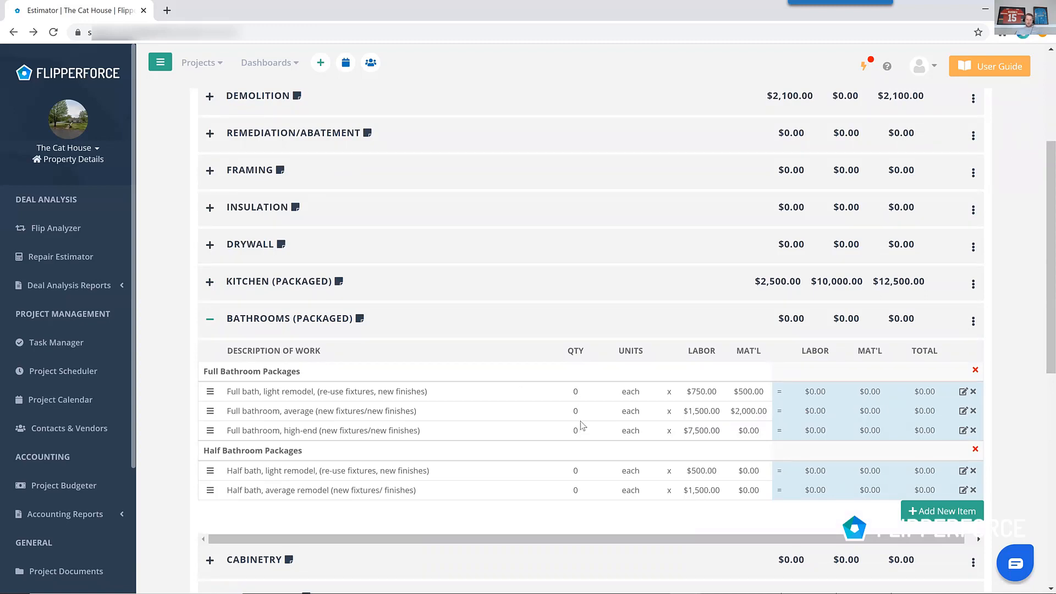
{"action": "type", "text": "2"}
{"action": "left_click", "coordinate": [608, 374]}
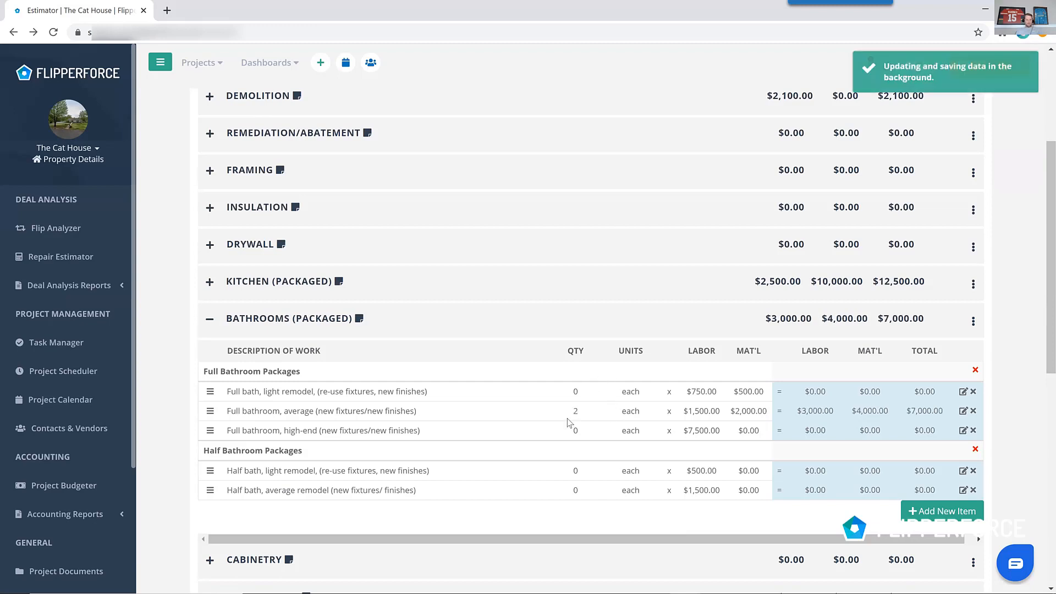
{"action": "left_click", "coordinate": [606, 434]}
{"action": "type", "text": "1"}
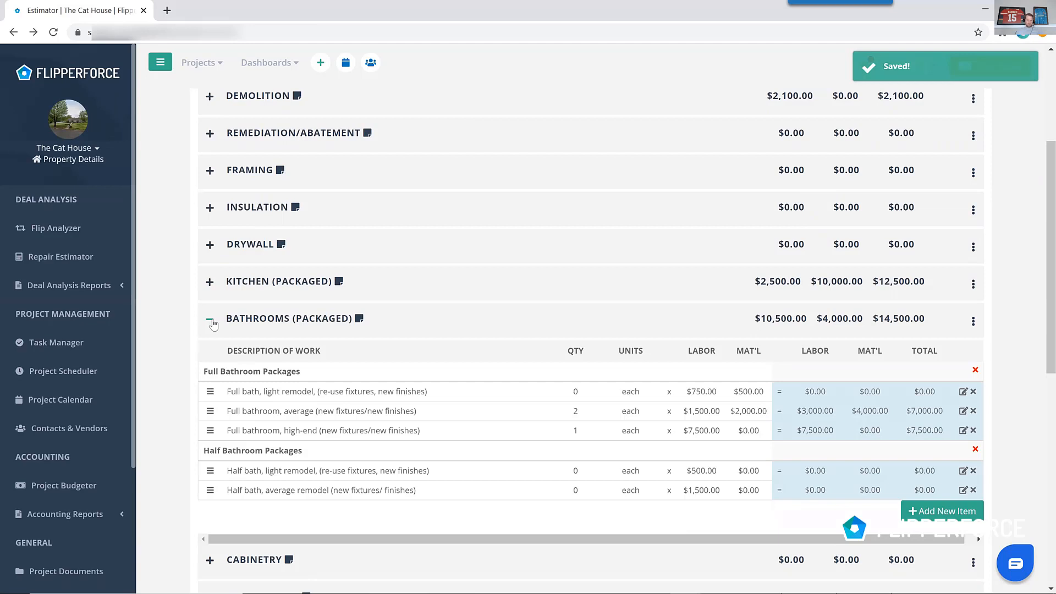
{"action": "left_click", "coordinate": [211, 323]}
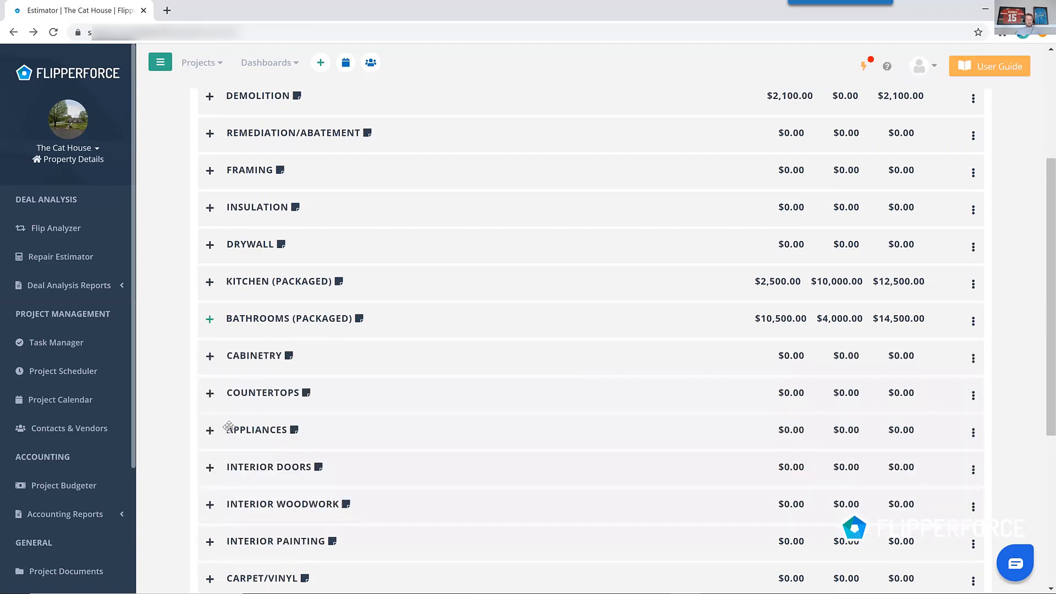
Under Interior Doors, enter 10 pre-hung hollow-core doors and 10 passage door hardware sets.
{"action": "scroll", "coordinate": [229, 427], "scroll_direction": "down", "scroll_amount": 2}
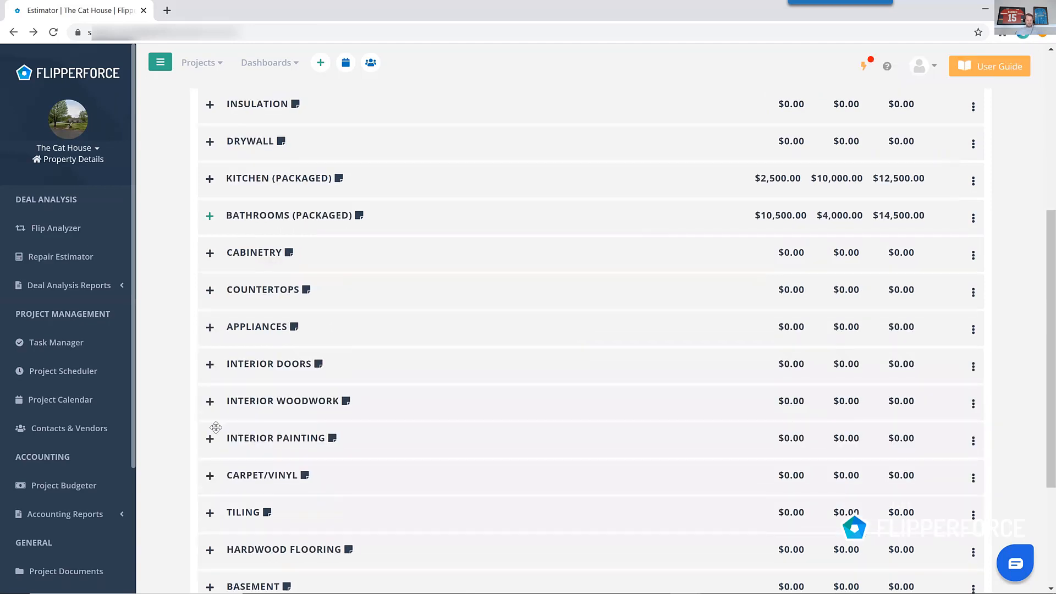
{"action": "left_click", "coordinate": [210, 364]}
{"action": "scroll", "coordinate": [575, 396], "scroll_direction": "down", "scroll_amount": 2}
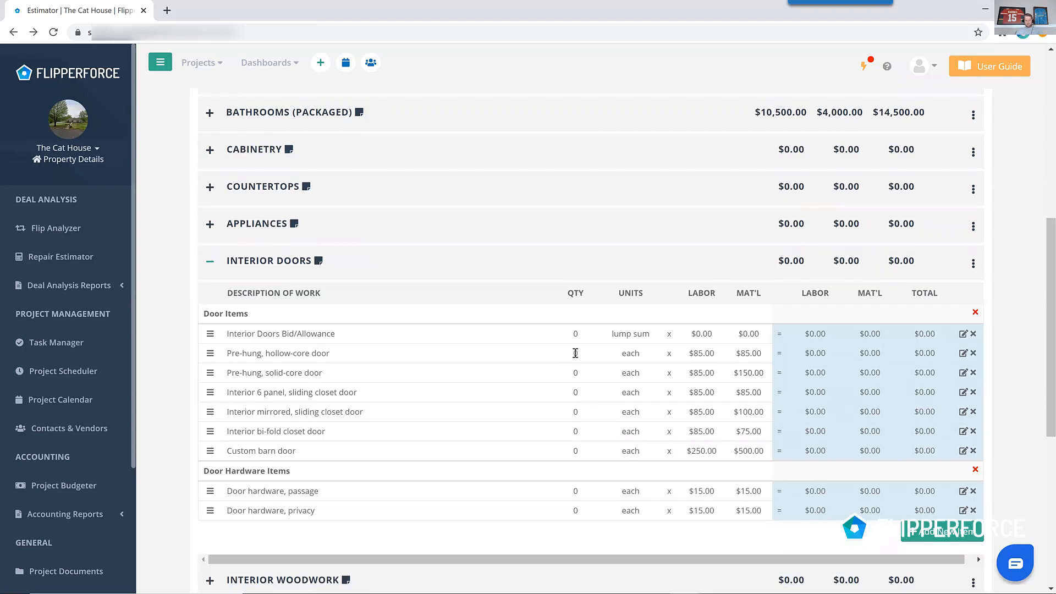
{"action": "type", "text": "10"}
{"action": "key", "text": "Return"}
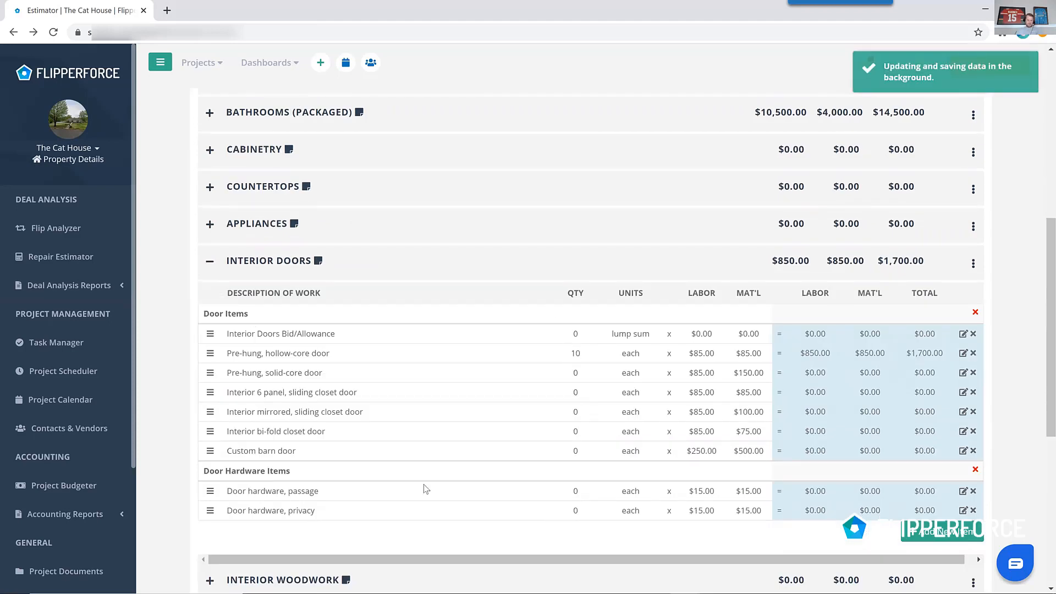
{"action": "left_click", "coordinate": [574, 490]}
{"action": "type", "text": "10"}
{"action": "key", "text": "Return"}
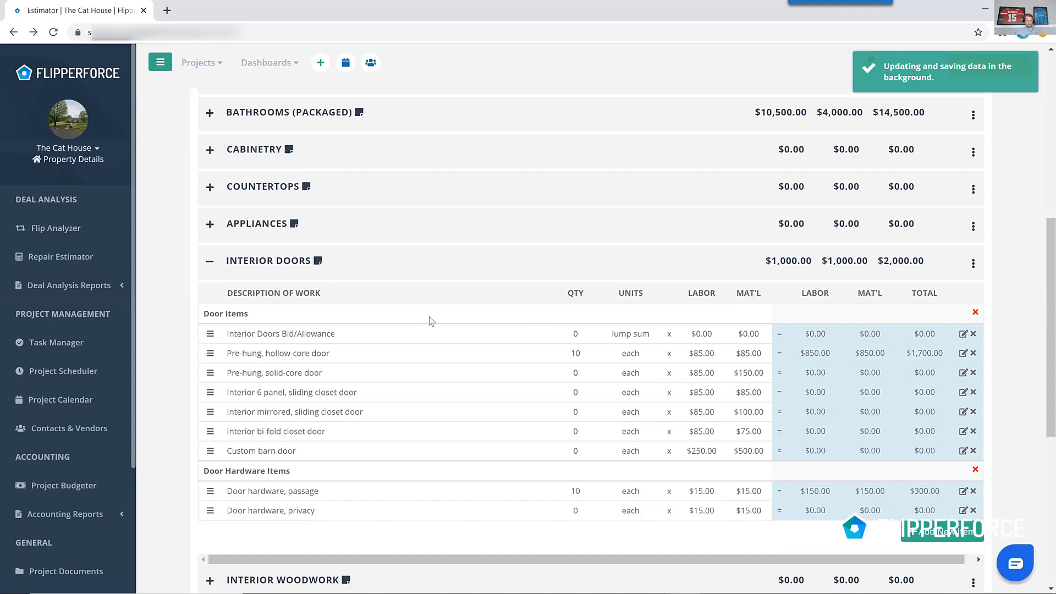
{"action": "left_click", "coordinate": [210, 265]}
Set estimate adders to 10% contingency, 15% contractor's overhead & profit, and 7% material tax, and save.
{"action": "scroll", "coordinate": [544, 437], "scroll_direction": "up", "scroll_amount": 5}
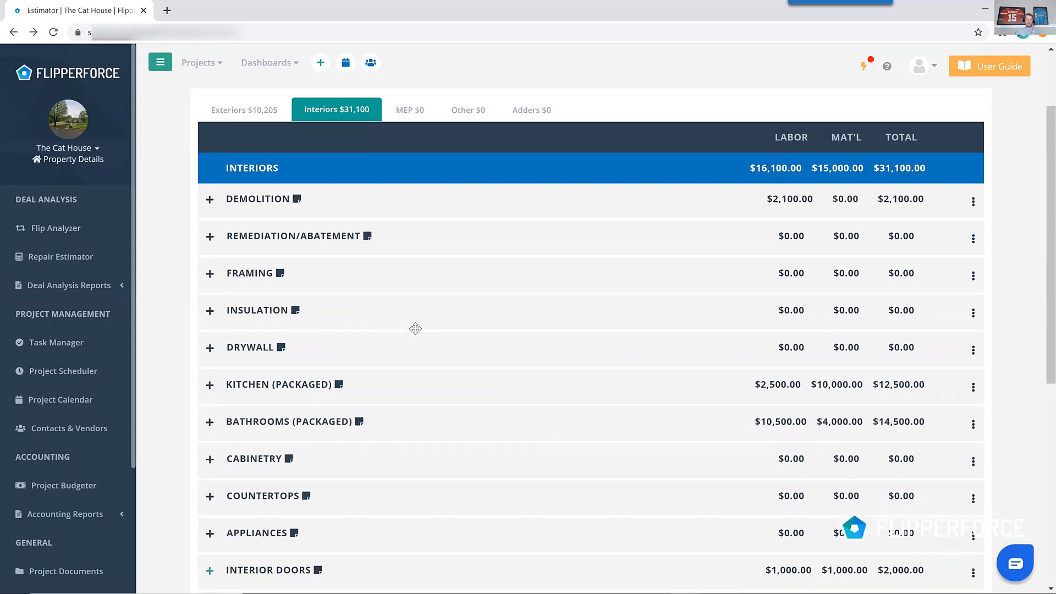
{"action": "scroll", "coordinate": [421, 340], "scroll_direction": "up", "scroll_amount": 2}
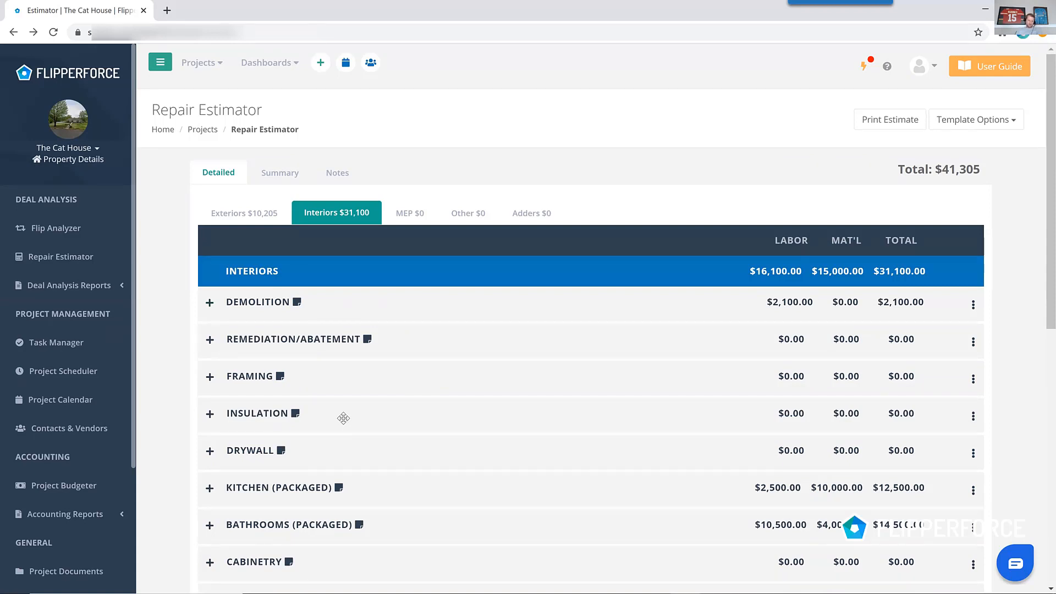
{"action": "left_click", "coordinate": [526, 223]}
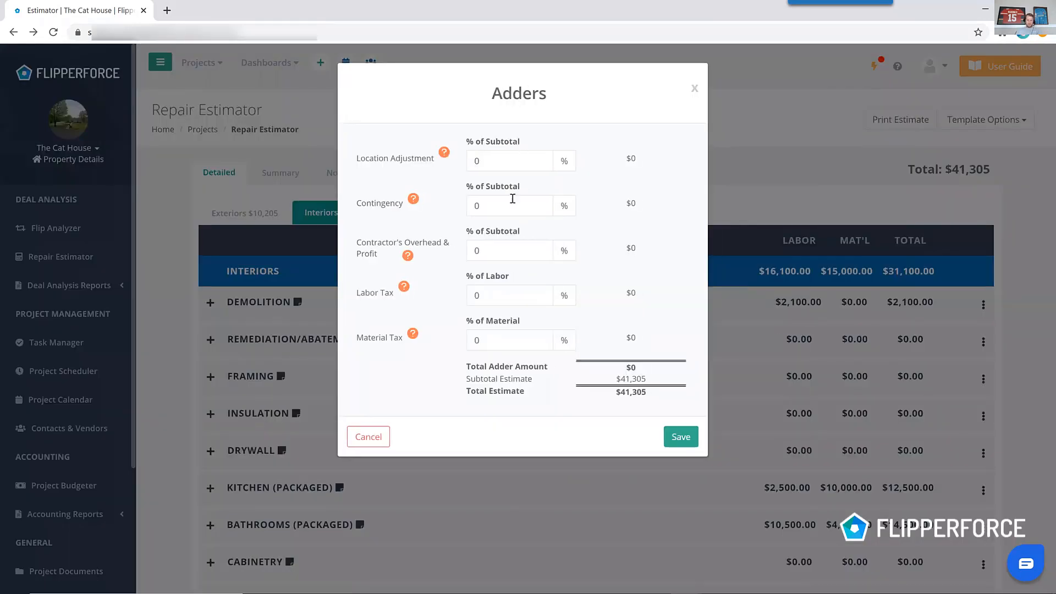
{"action": "left_click", "coordinate": [512, 199]}
{"action": "type", "text": "10"}
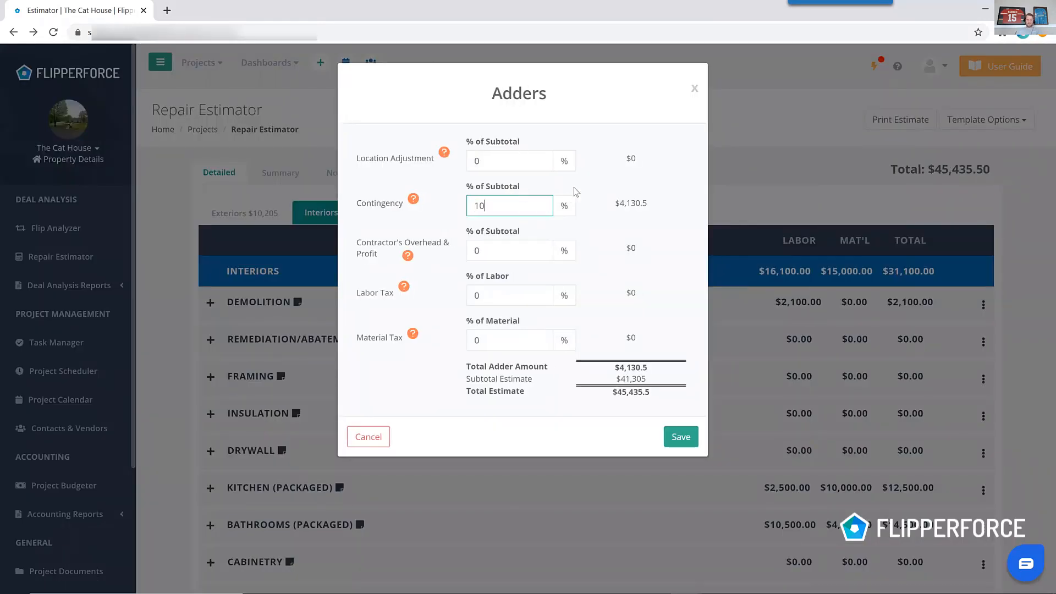
{"action": "left_click", "coordinate": [502, 249]}
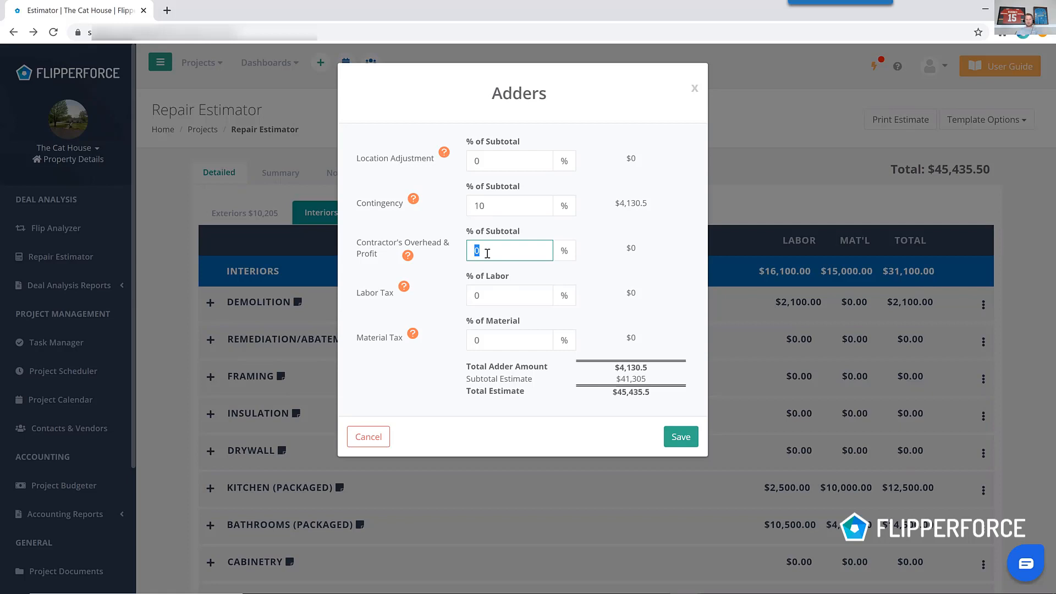
{"action": "type", "text": "15"}
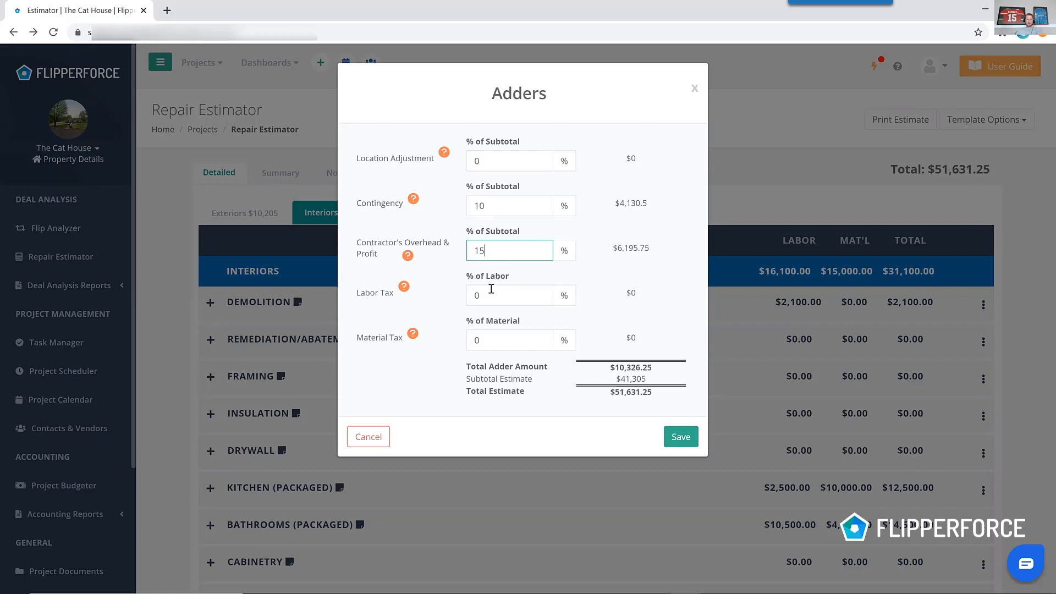
{"action": "left_click", "coordinate": [489, 341]}
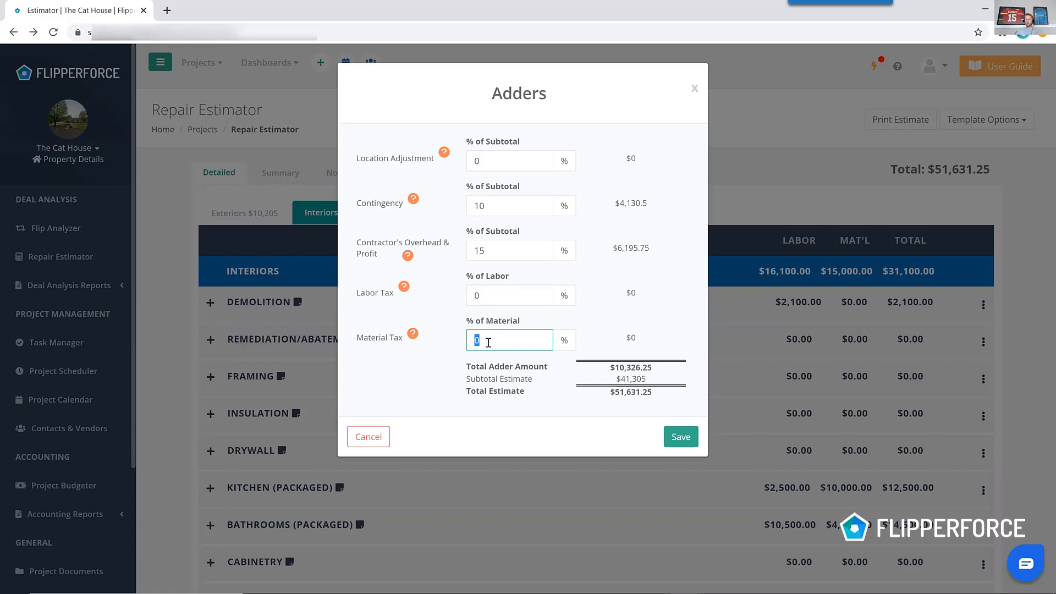
{"action": "type", "text": "7"}
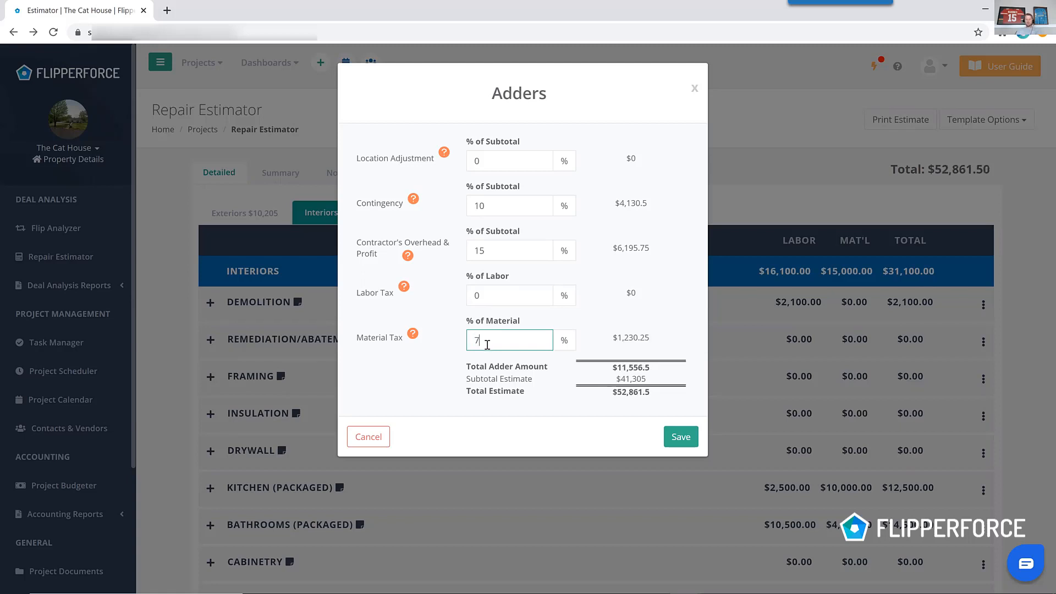
{"action": "left_click", "coordinate": [681, 438]}
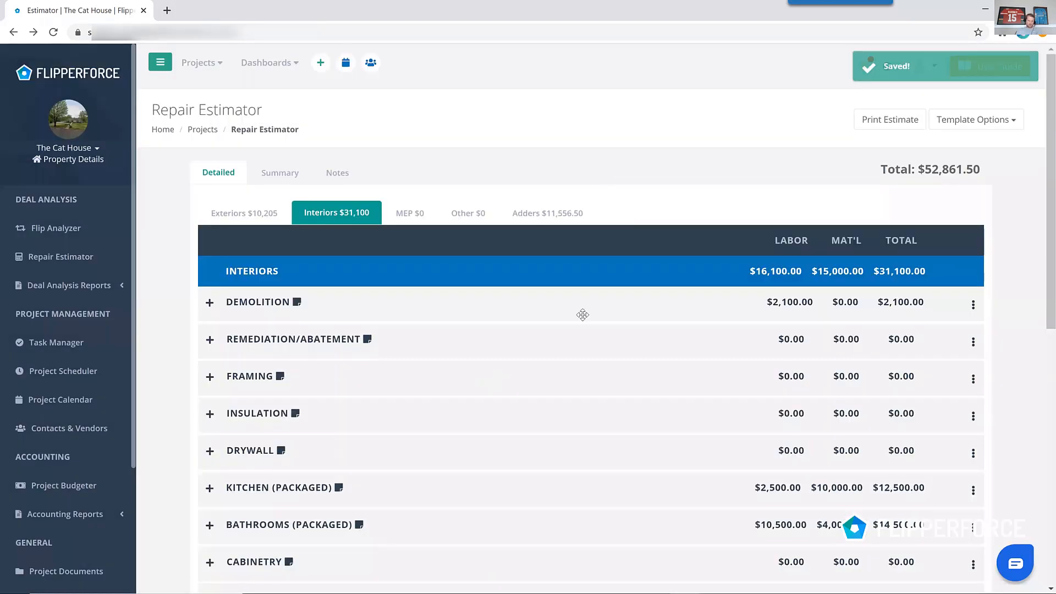
Open and review the Demolition scope of work notes, then save them.
{"action": "left_click", "coordinate": [112, 286]}
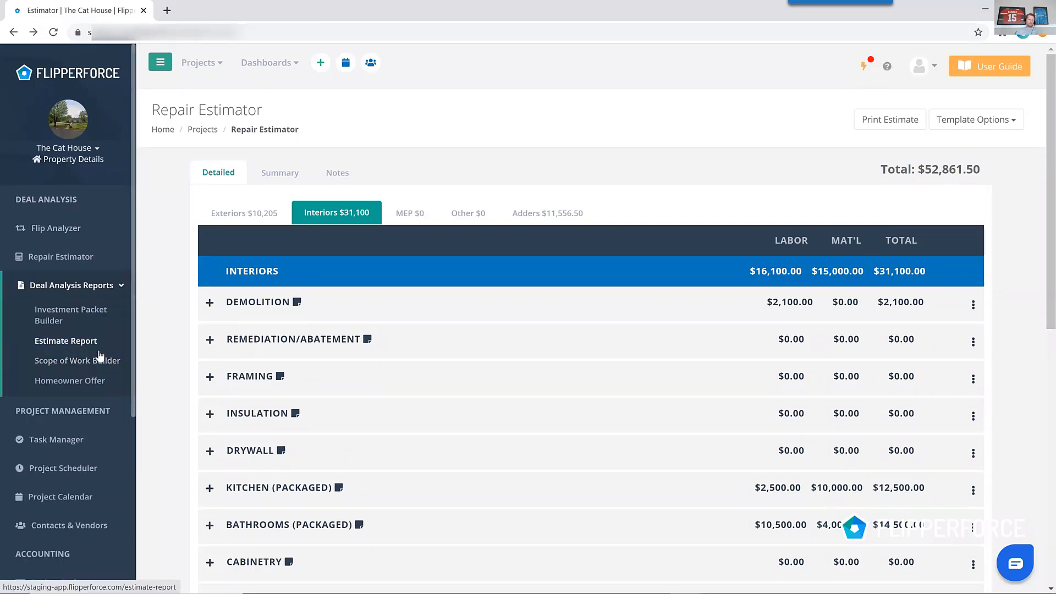
{"action": "left_click", "coordinate": [297, 305]}
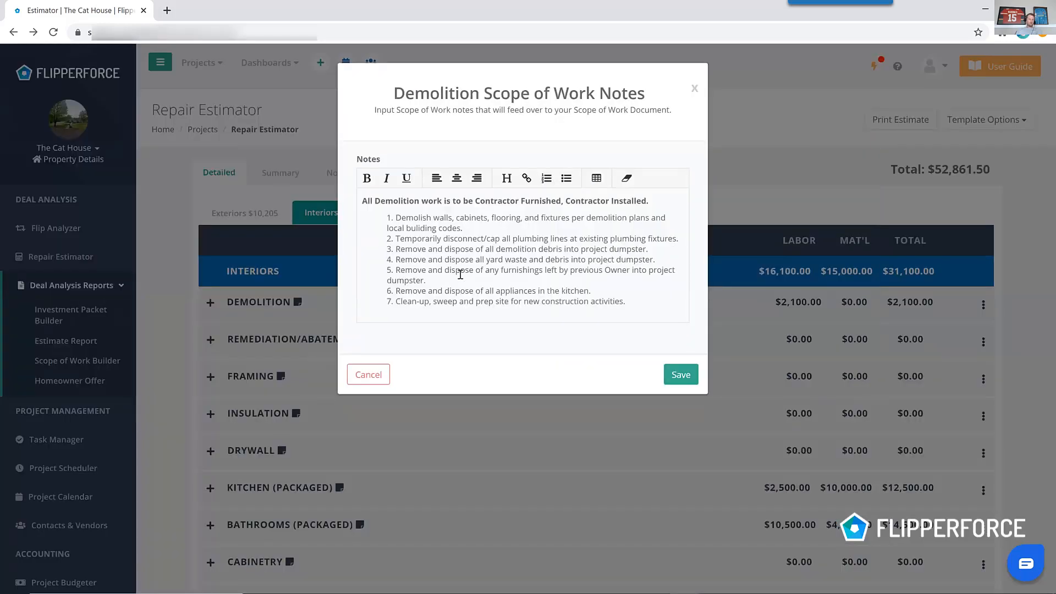
{"action": "left_click", "coordinate": [461, 274]}
{"action": "left_click", "coordinate": [470, 218]}
{"action": "left_click", "coordinate": [513, 247]}
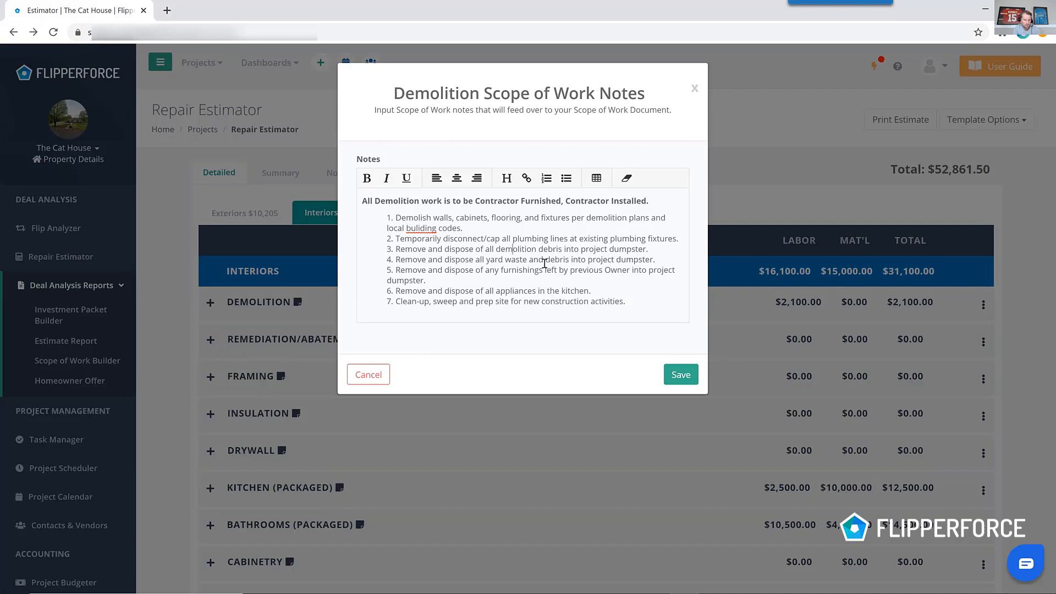
{"action": "left_click", "coordinate": [683, 374]}
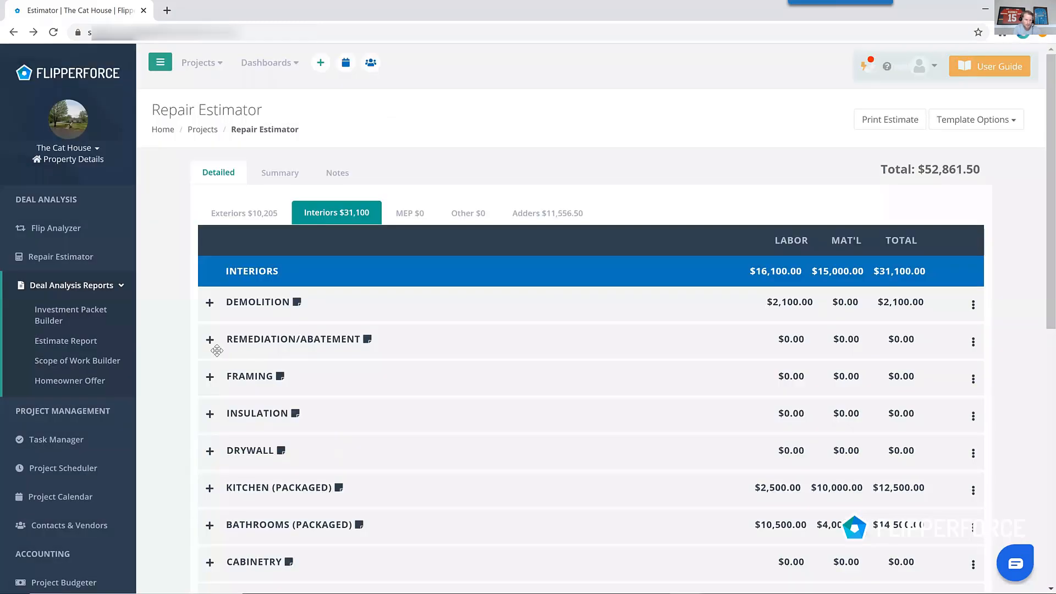
Open the Scope of Work Builder and hide the Siding, Masonry, Garage, Concrete/Flatwork, Asphalt, Fencing and Pools sections.
{"action": "left_click", "coordinate": [115, 363]}
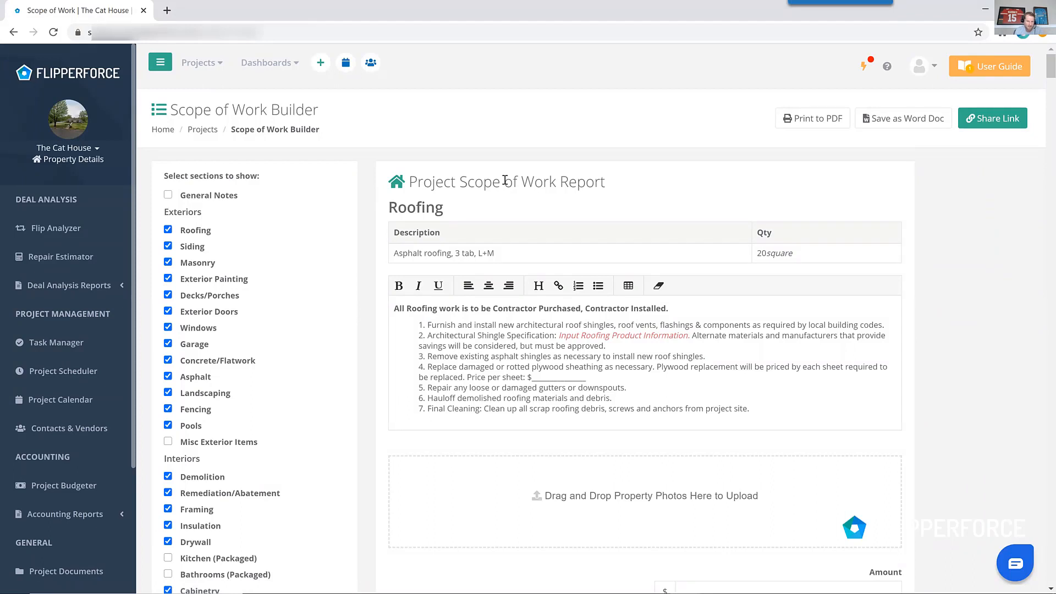
{"action": "left_click", "coordinate": [196, 252]}
{"action": "left_click", "coordinate": [198, 266]}
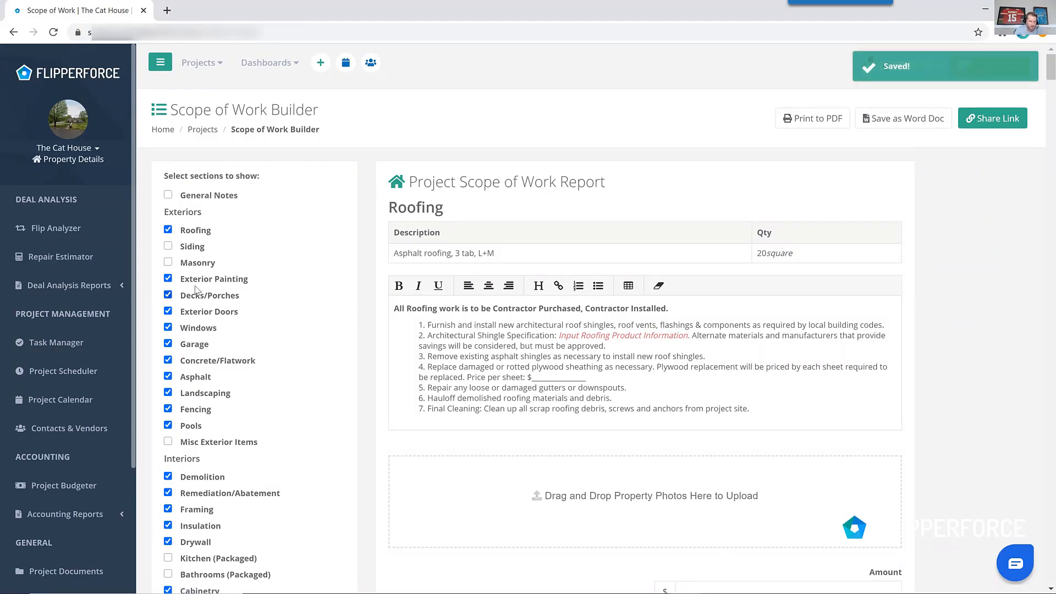
{"action": "left_click", "coordinate": [194, 345]}
{"action": "left_click", "coordinate": [197, 363]}
{"action": "left_click", "coordinate": [199, 378]}
{"action": "left_click", "coordinate": [198, 411]}
{"action": "left_click", "coordinate": [198, 427]}
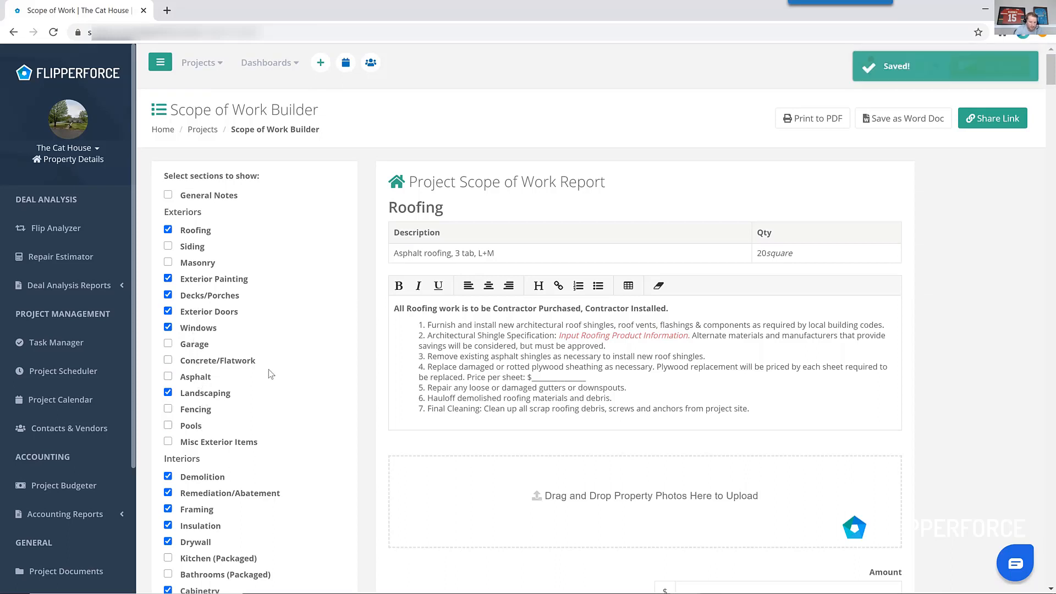
Show Kitchen and Bathrooms (Packaged) and hide Remediation/Abatement, Framing, Insulation, Carpet/Vinyl and Tiling in the scope of work.
{"action": "scroll", "coordinate": [237, 407], "scroll_direction": "down", "scroll_amount": 2}
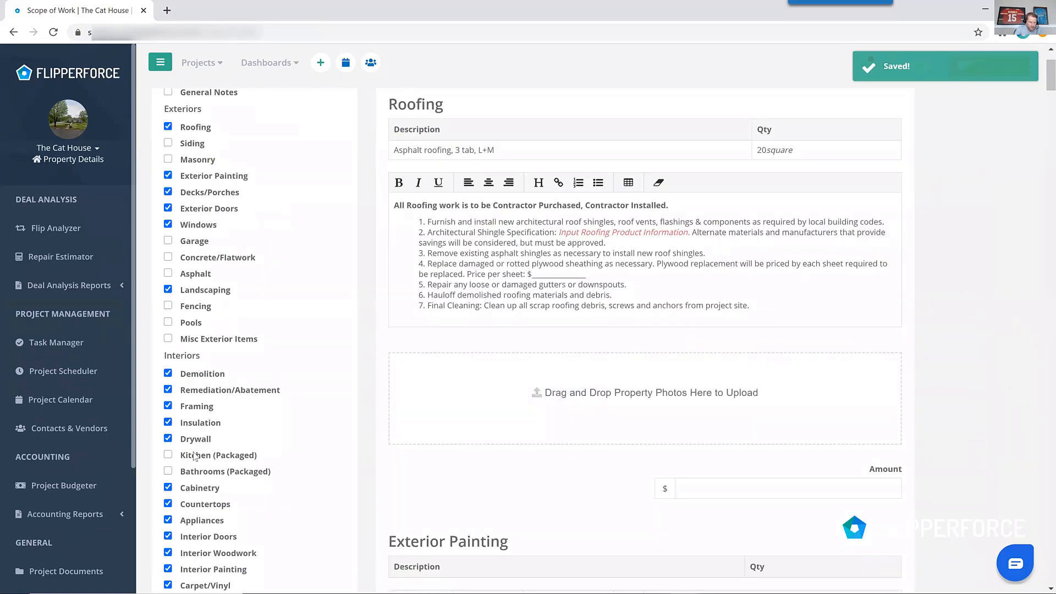
{"action": "left_click", "coordinate": [198, 457]}
{"action": "left_click", "coordinate": [199, 476]}
{"action": "left_click", "coordinate": [203, 423]}
{"action": "left_click", "coordinate": [204, 406]}
{"action": "left_click", "coordinate": [207, 390]}
{"action": "scroll", "coordinate": [212, 498], "scroll_direction": "down", "scroll_amount": 2}
{"action": "left_click", "coordinate": [209, 484]}
{"action": "left_click", "coordinate": [203, 497]}
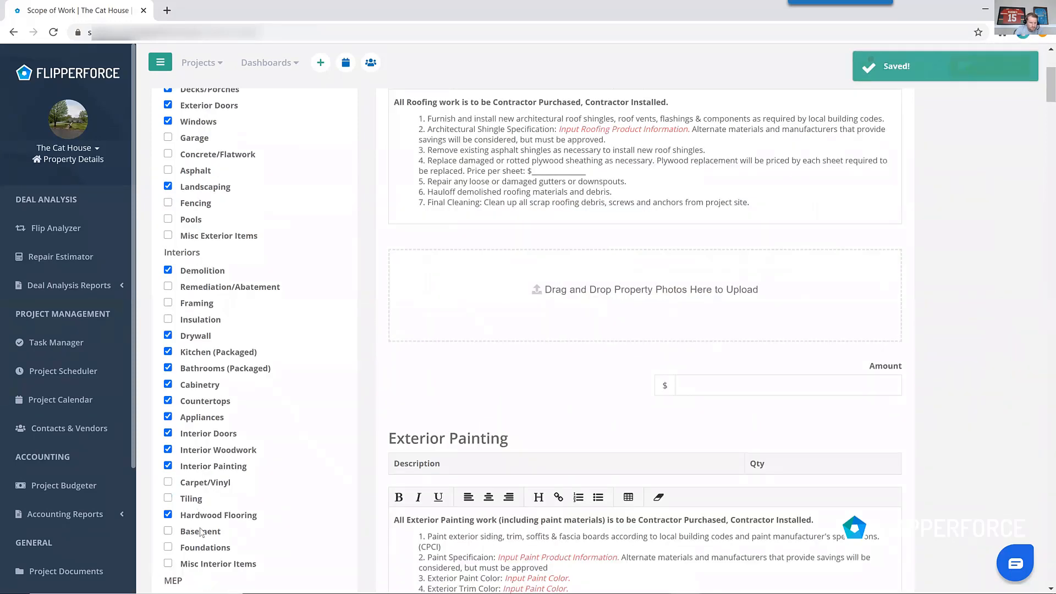
Scroll through the generated scope of work report sections.
{"action": "scroll", "coordinate": [509, 261], "scroll_direction": "up", "scroll_amount": 4}
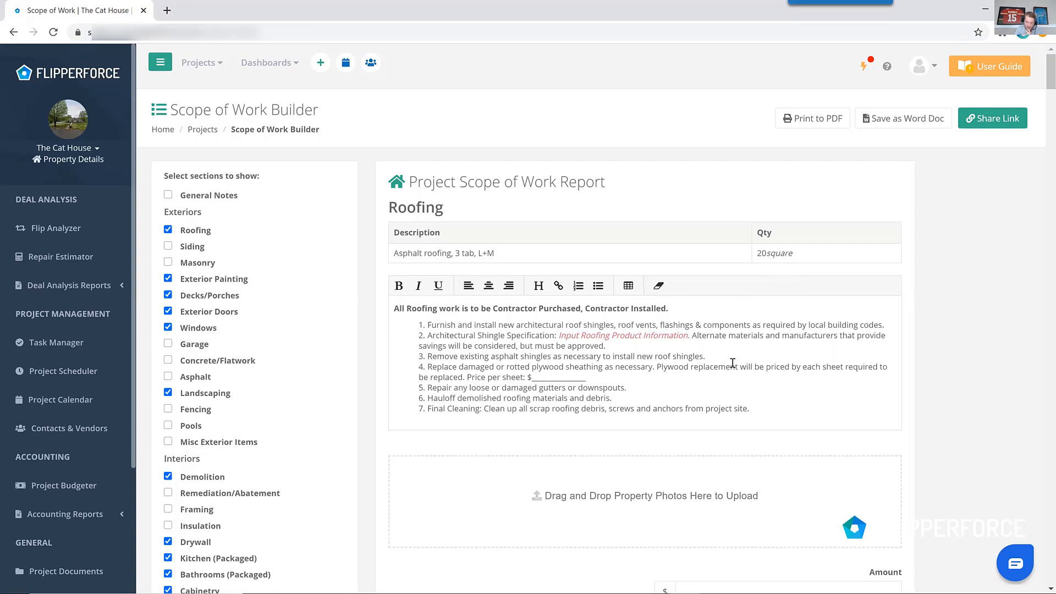
{"action": "scroll", "coordinate": [733, 363], "scroll_direction": "down", "scroll_amount": 15}
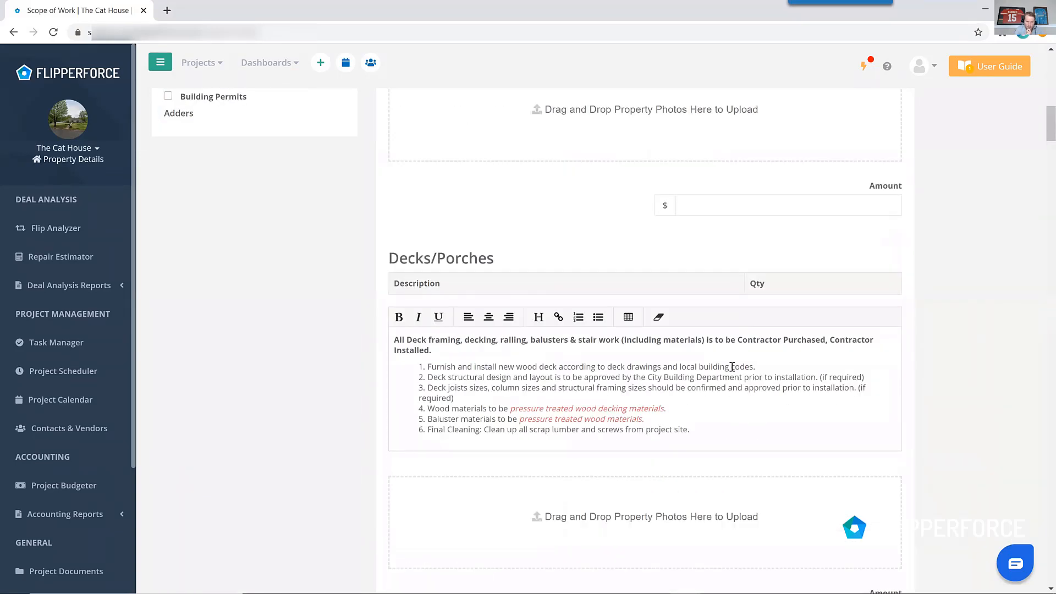
{"action": "scroll", "coordinate": [732, 367], "scroll_direction": "down", "scroll_amount": 20}
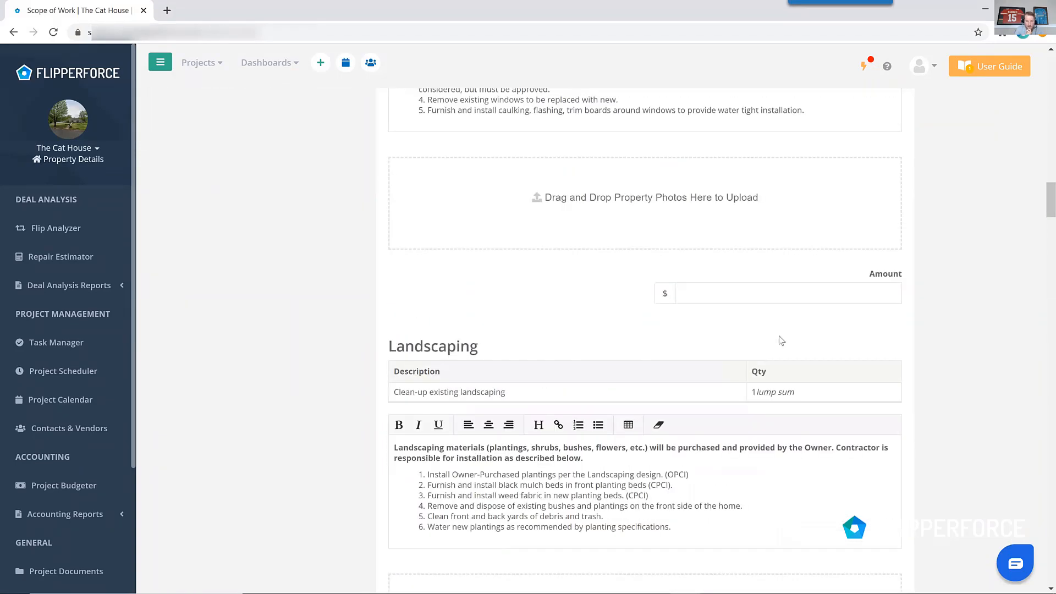
{"action": "scroll", "coordinate": [782, 341], "scroll_direction": "up", "scroll_amount": 20}
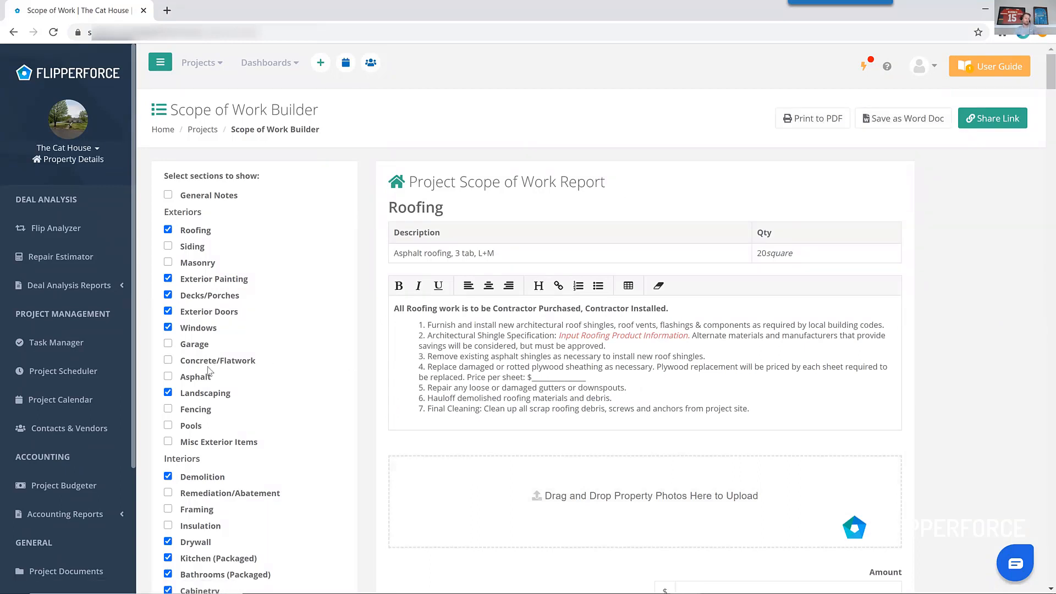
Open the Estimate Report and review its estimate summary and detailed estimate pages.
{"action": "left_click", "coordinate": [77, 285]}
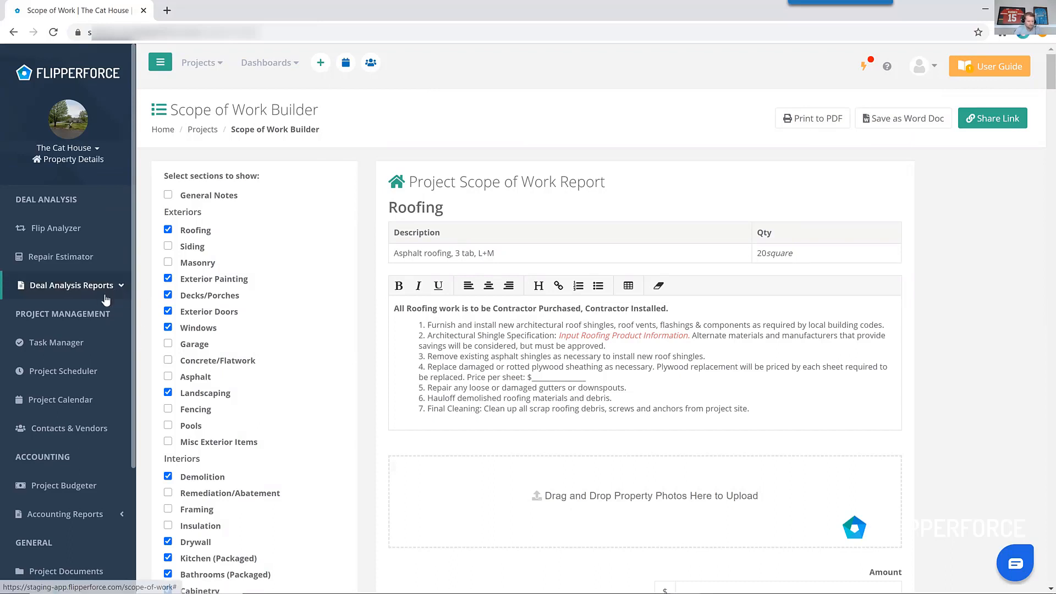
{"action": "left_click", "coordinate": [82, 341]}
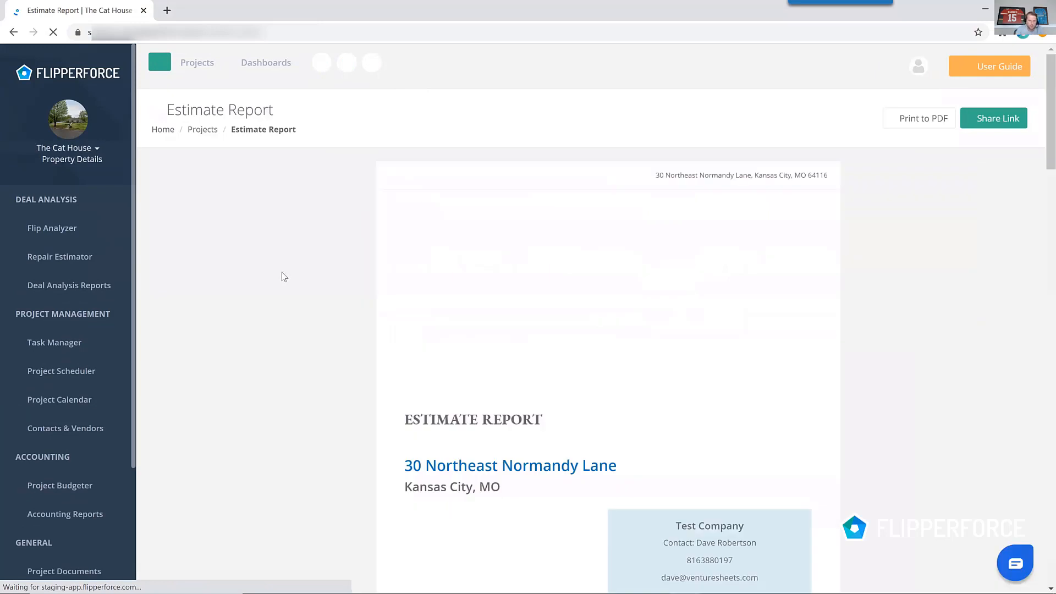
{"action": "scroll", "coordinate": [605, 288], "scroll_direction": "down", "scroll_amount": 7}
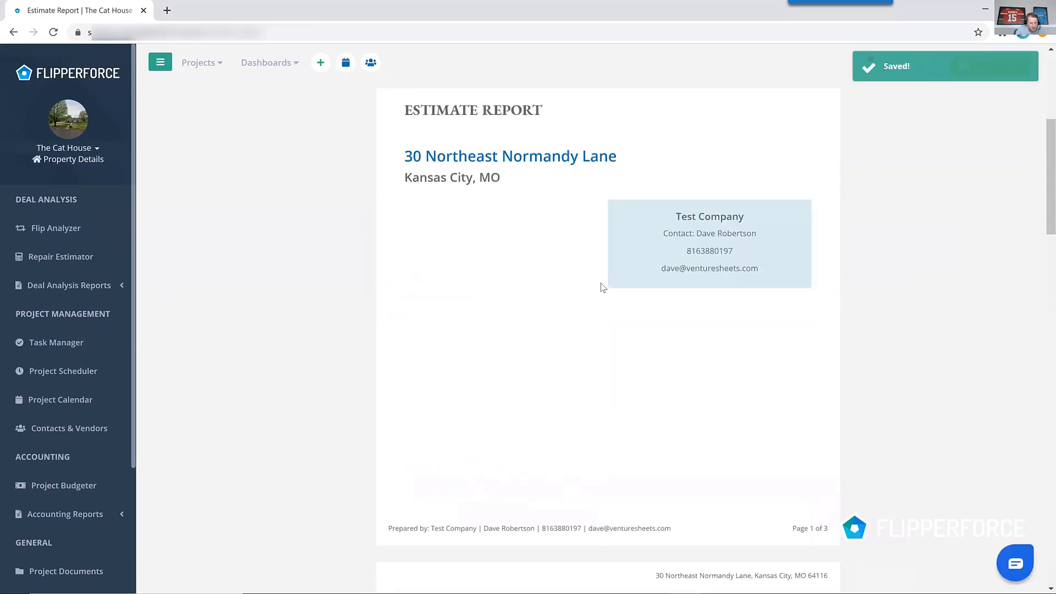
{"action": "scroll", "coordinate": [604, 288], "scroll_direction": "down", "scroll_amount": 4}
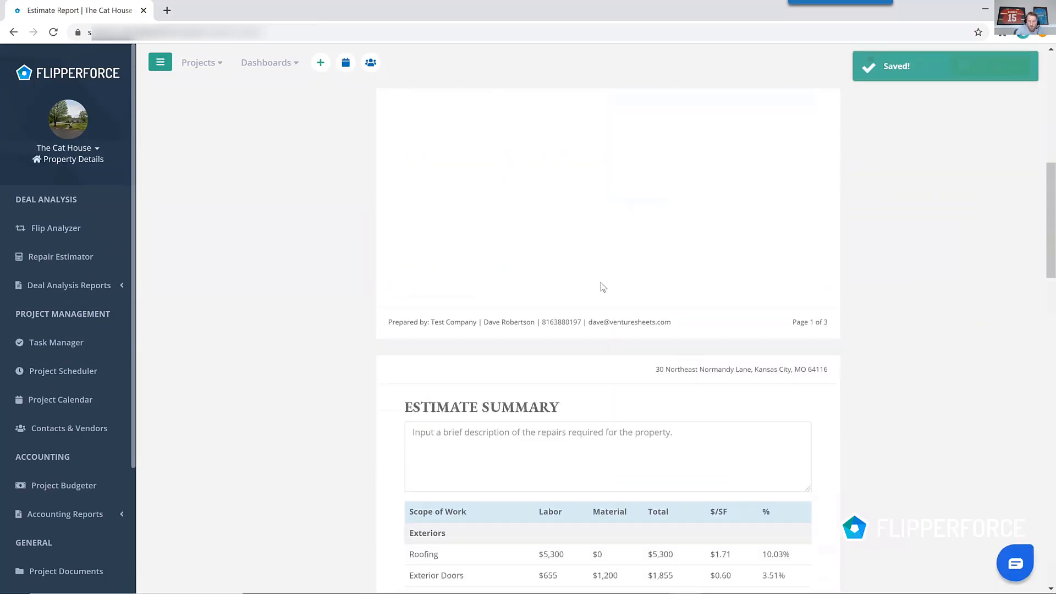
{"action": "scroll", "coordinate": [604, 288], "scroll_direction": "down", "scroll_amount": 6}
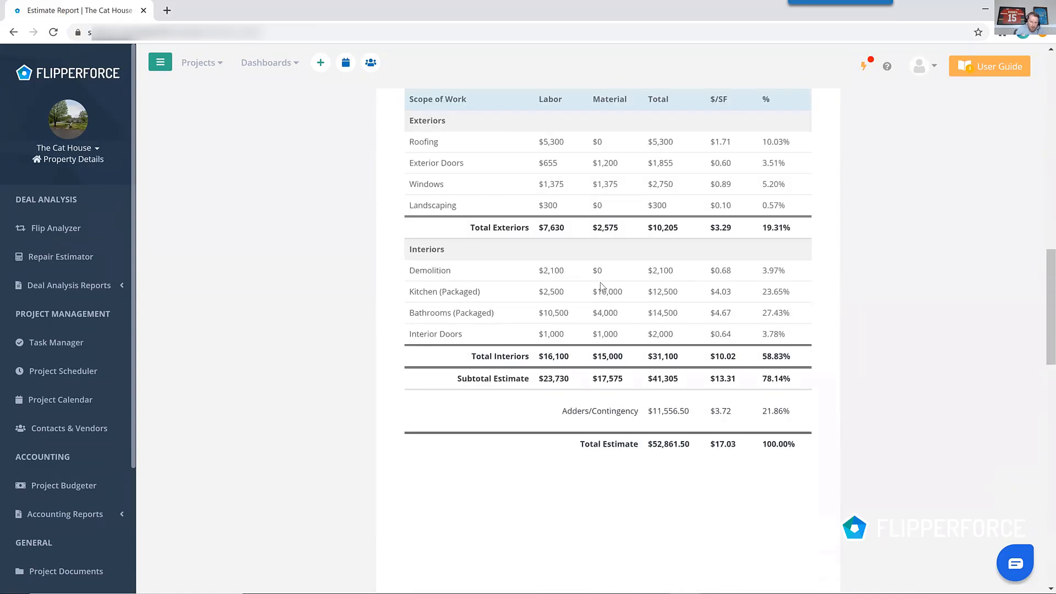
{"action": "scroll", "coordinate": [601, 287], "scroll_direction": "down", "scroll_amount": 9}
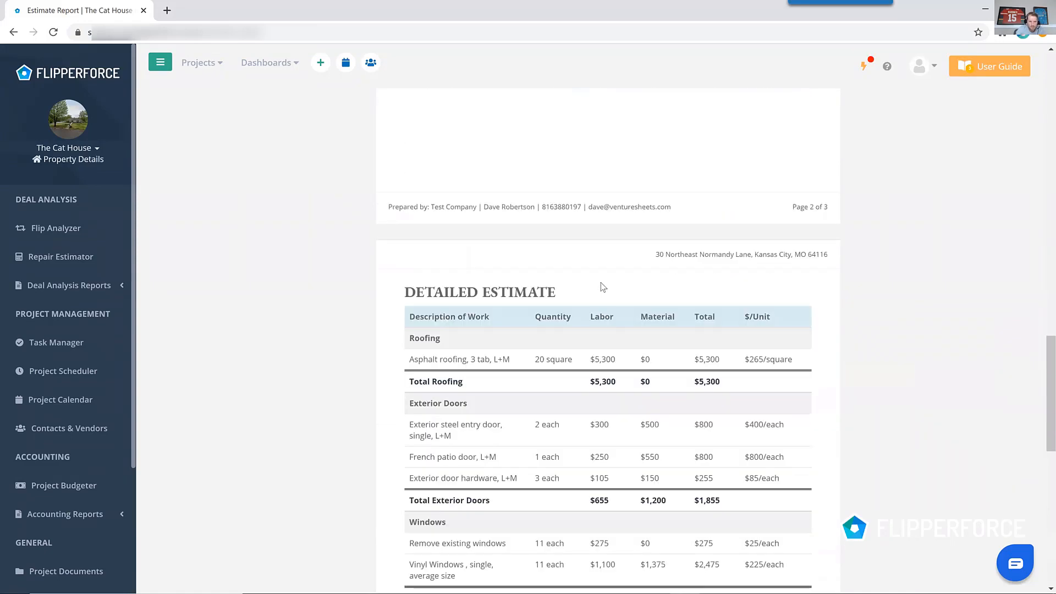
{"action": "scroll", "coordinate": [603, 287], "scroll_direction": "up", "scroll_amount": 7}
{"action": "scroll", "coordinate": [603, 287], "scroll_direction": "up", "scroll_amount": 4}
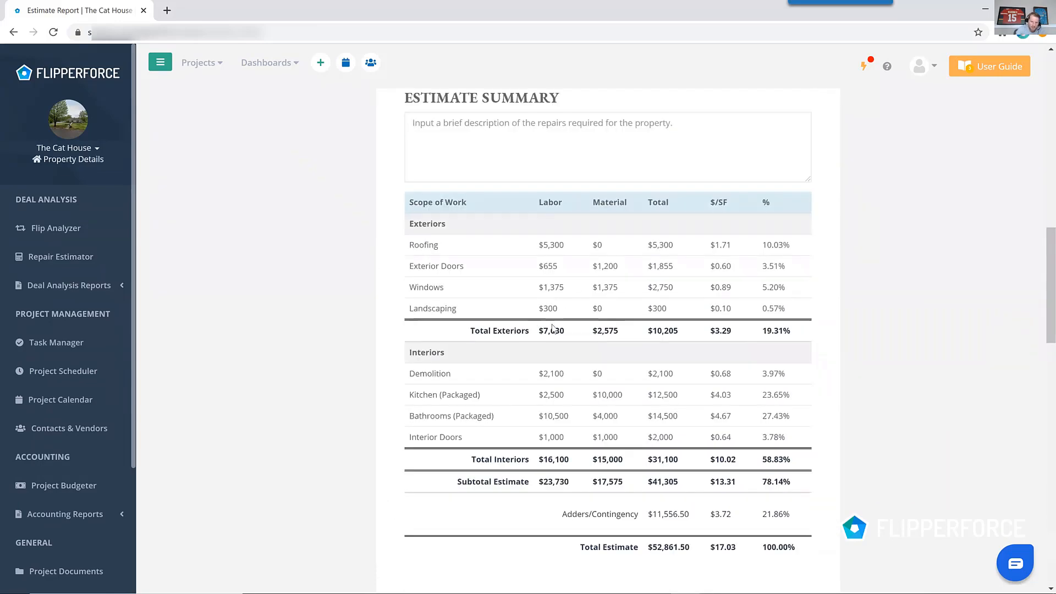
{"action": "scroll", "coordinate": [556, 328], "scroll_direction": "down", "scroll_amount": 2}
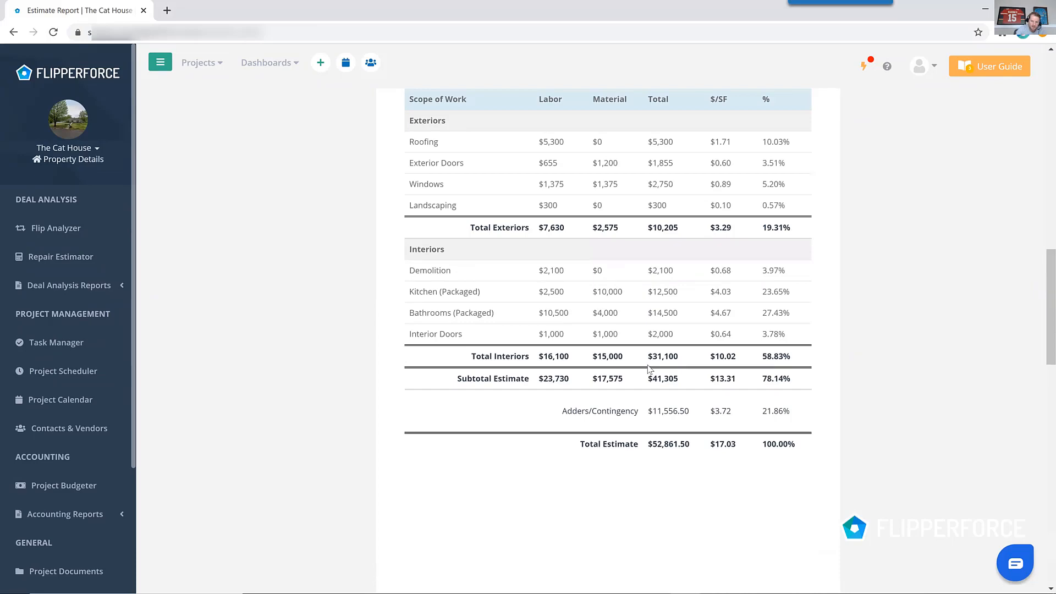
{"action": "scroll", "coordinate": [649, 367], "scroll_direction": "down", "scroll_amount": 10}
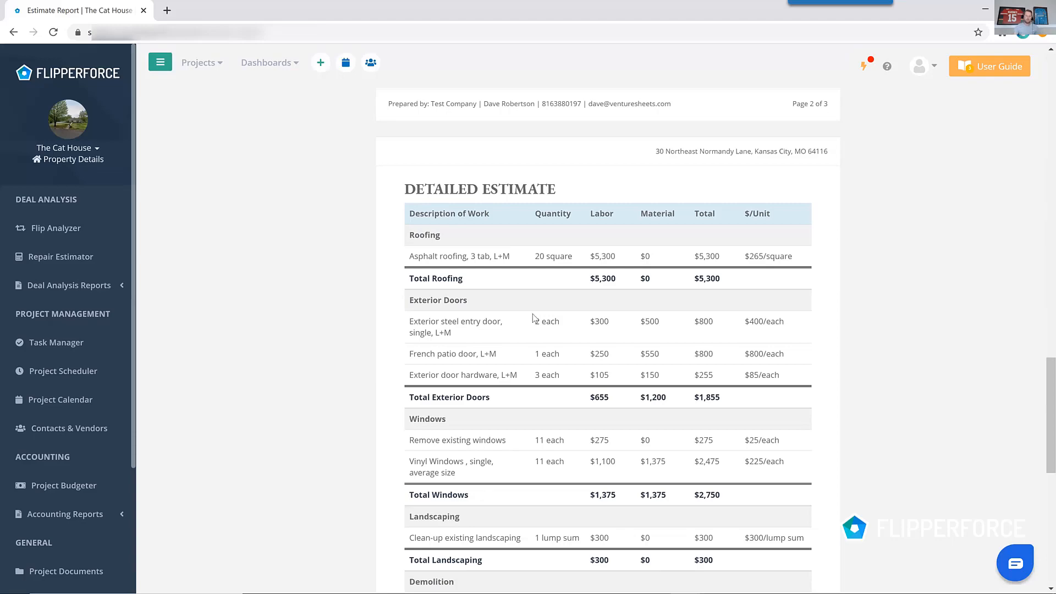
Scroll through the detailed estimate's line items down to the subtotal, adders/contingency and total.
{"action": "scroll", "coordinate": [528, 321], "scroll_direction": "down", "scroll_amount": 7}
{"action": "scroll", "coordinate": [506, 247], "scroll_direction": "down", "scroll_amount": 2}
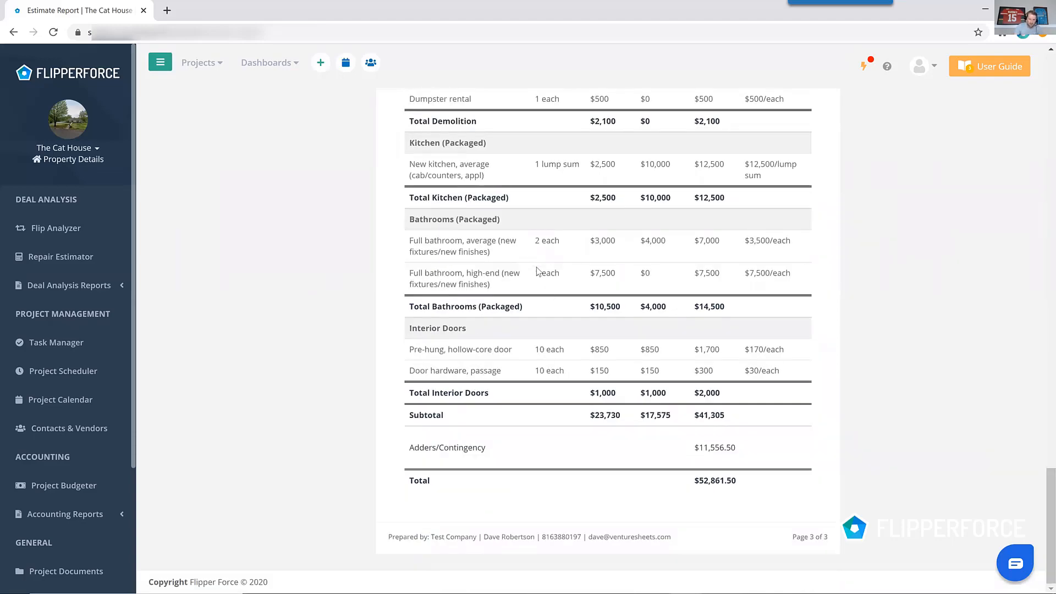
{"action": "scroll", "coordinate": [552, 302], "scroll_direction": "up", "scroll_amount": 3}
{"action": "scroll", "coordinate": [552, 299], "scroll_direction": "down", "scroll_amount": 1}
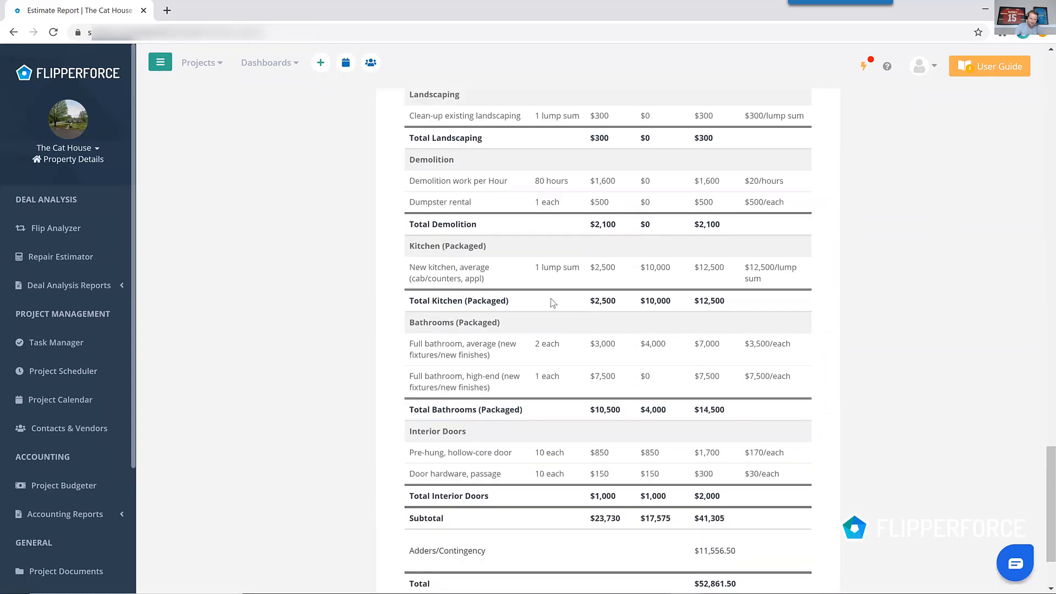
{"action": "scroll", "coordinate": [552, 300], "scroll_direction": "up", "scroll_amount": 20}
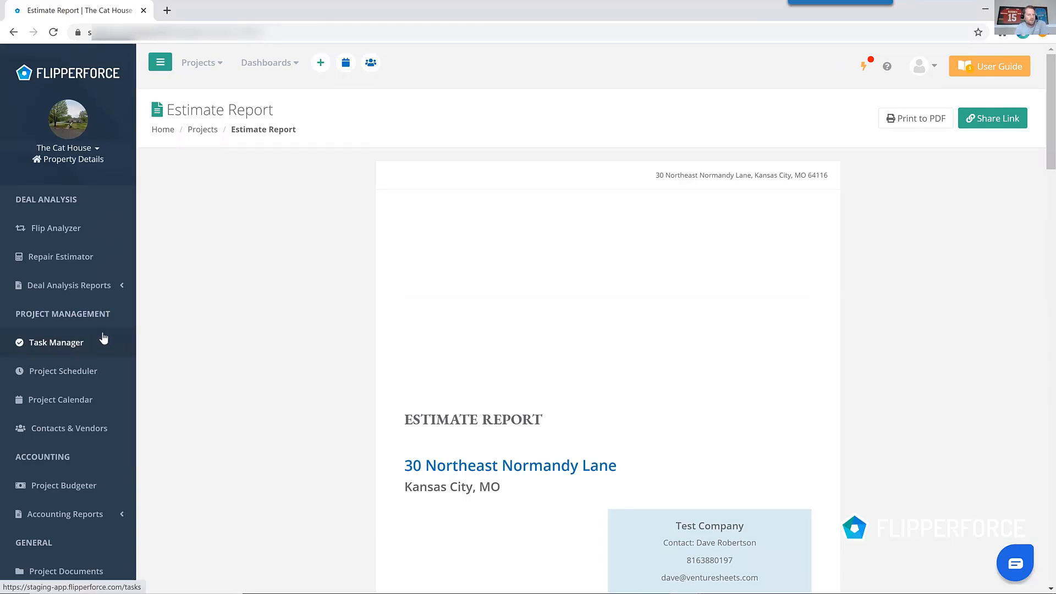
Open the Project Scheduler and load the Cosmetic Rehab Starter Template with a project start date of 08/17/2020.
{"action": "left_click", "coordinate": [102, 382]}
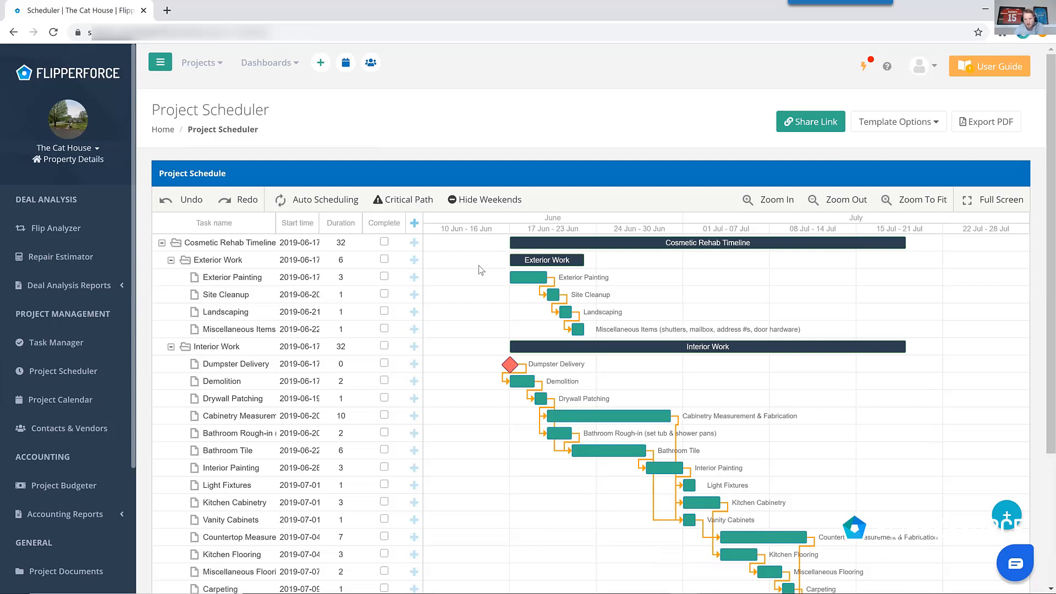
{"action": "left_click", "coordinate": [935, 126]}
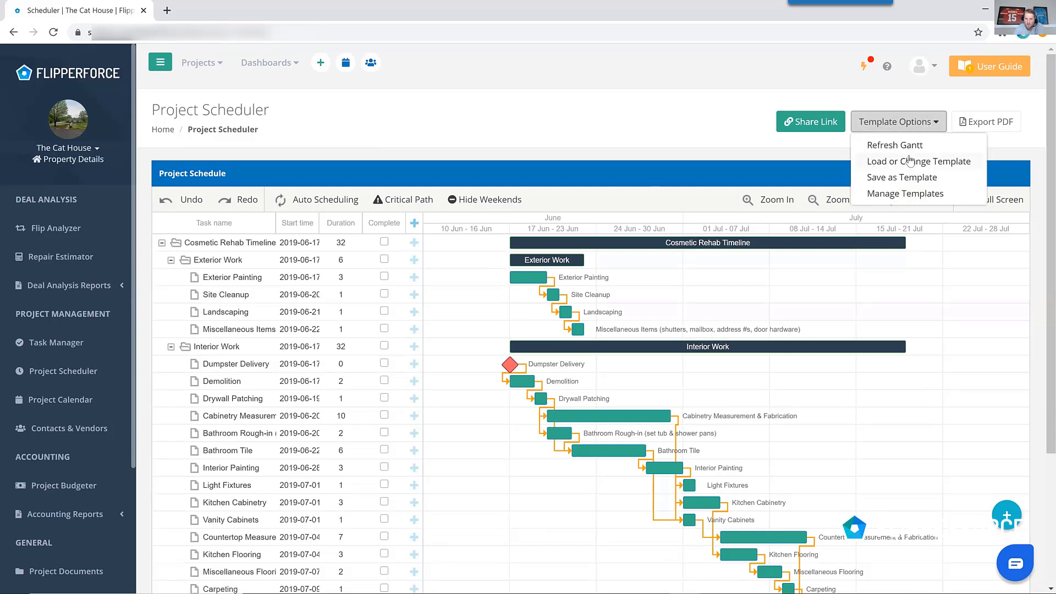
{"action": "left_click", "coordinate": [908, 148]}
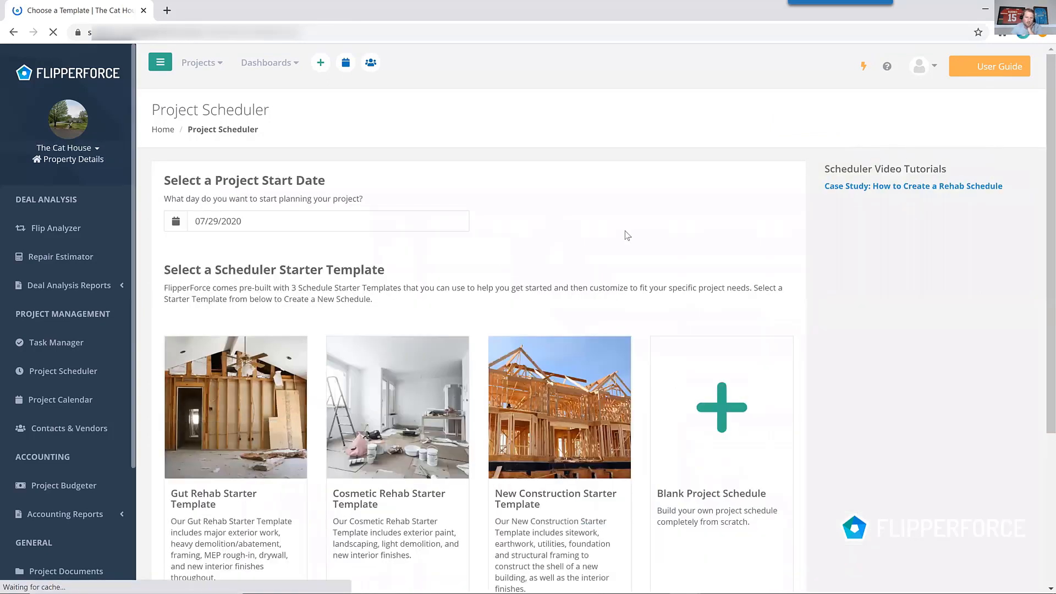
{"action": "scroll", "coordinate": [628, 236], "scroll_direction": "down", "scroll_amount": 2}
{"action": "scroll", "coordinate": [269, 409], "scroll_direction": "up", "scroll_amount": 2}
{"action": "scroll", "coordinate": [255, 410], "scroll_direction": "down", "scroll_amount": 2}
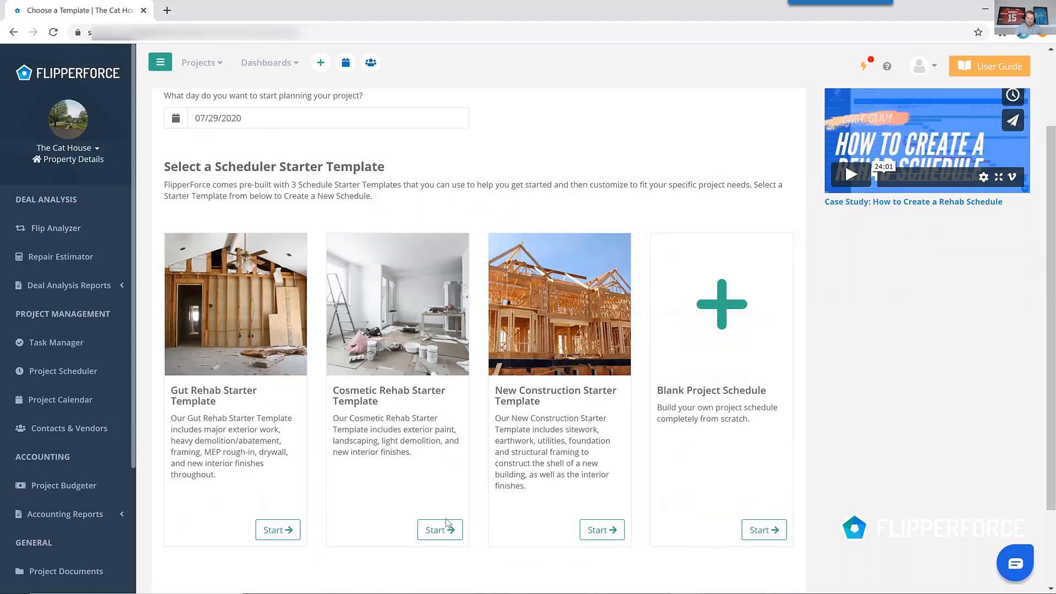
{"action": "left_click", "coordinate": [236, 120]}
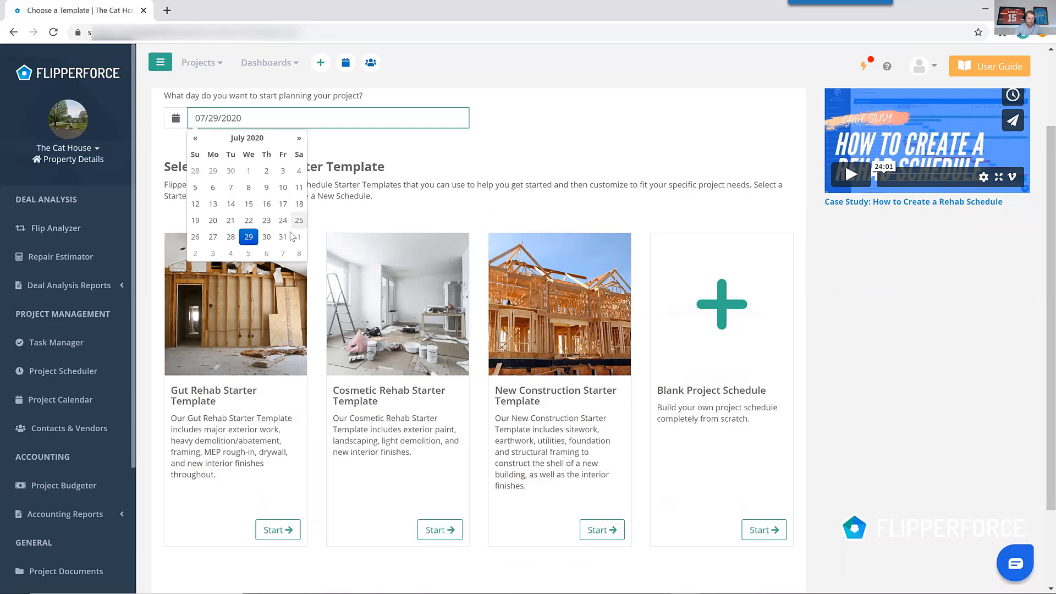
{"action": "left_click", "coordinate": [298, 138]}
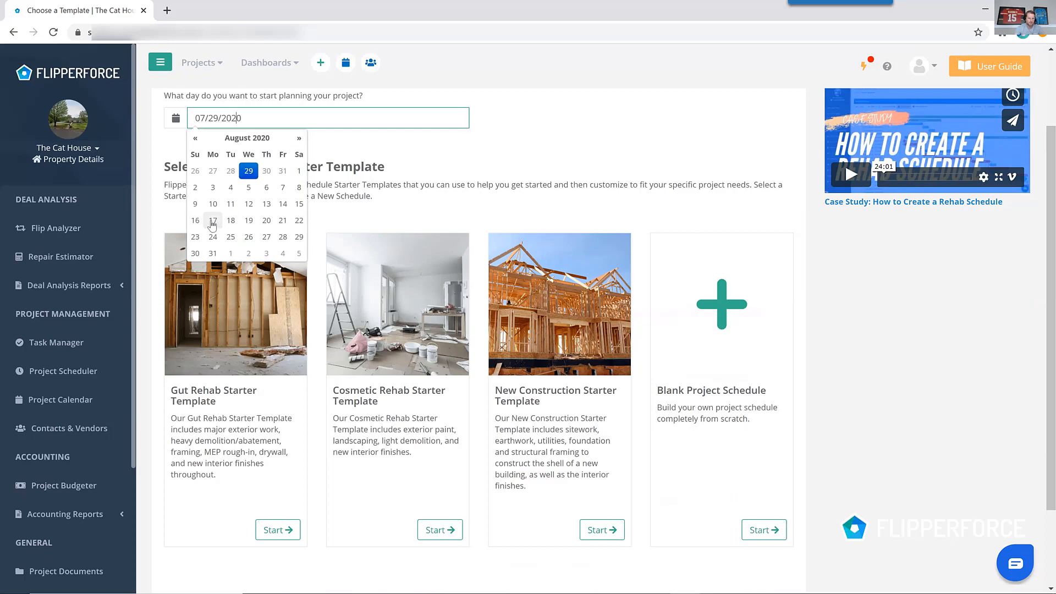
{"action": "left_click", "coordinate": [212, 221]}
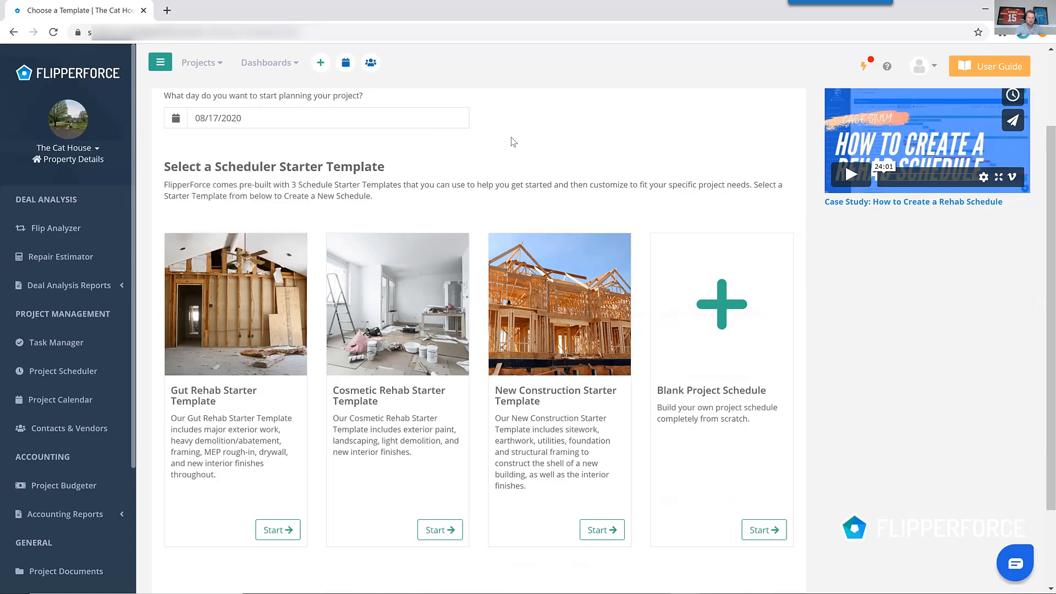
{"action": "left_click", "coordinate": [434, 530]}
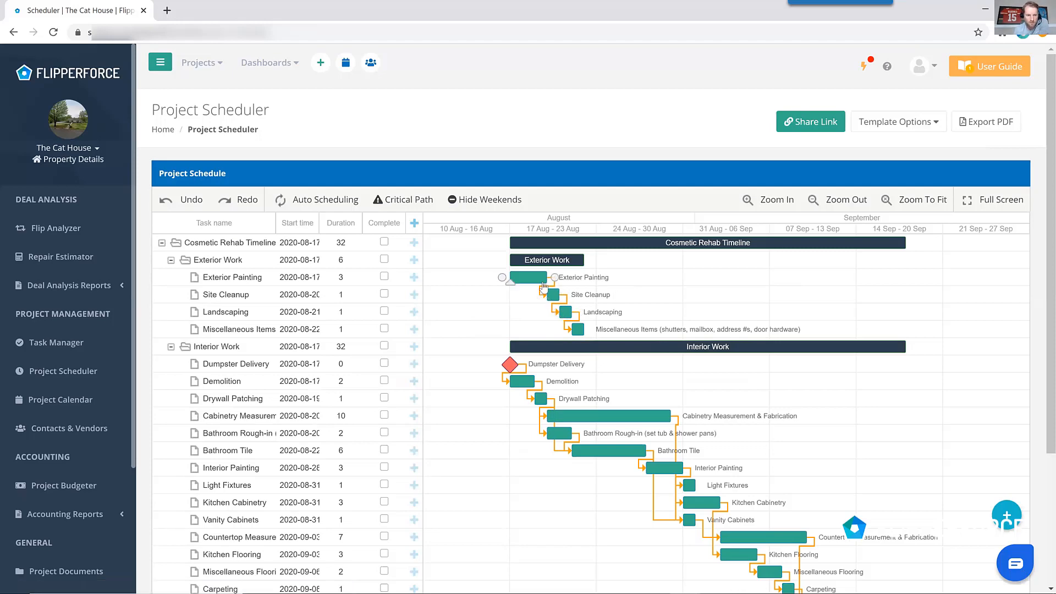
Turn on Auto Scheduling and stretch the Exterior Painting task in the Gantt chart to 9 days.
{"action": "scroll", "coordinate": [544, 285], "scroll_direction": "down", "scroll_amount": 2}
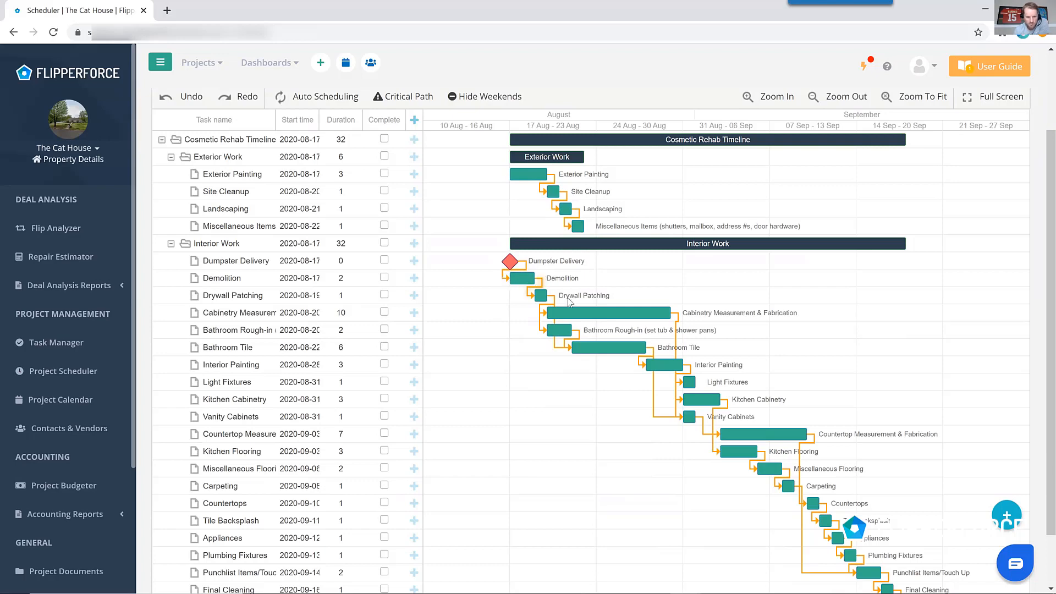
{"action": "scroll", "coordinate": [585, 330], "scroll_direction": "down", "scroll_amount": 2}
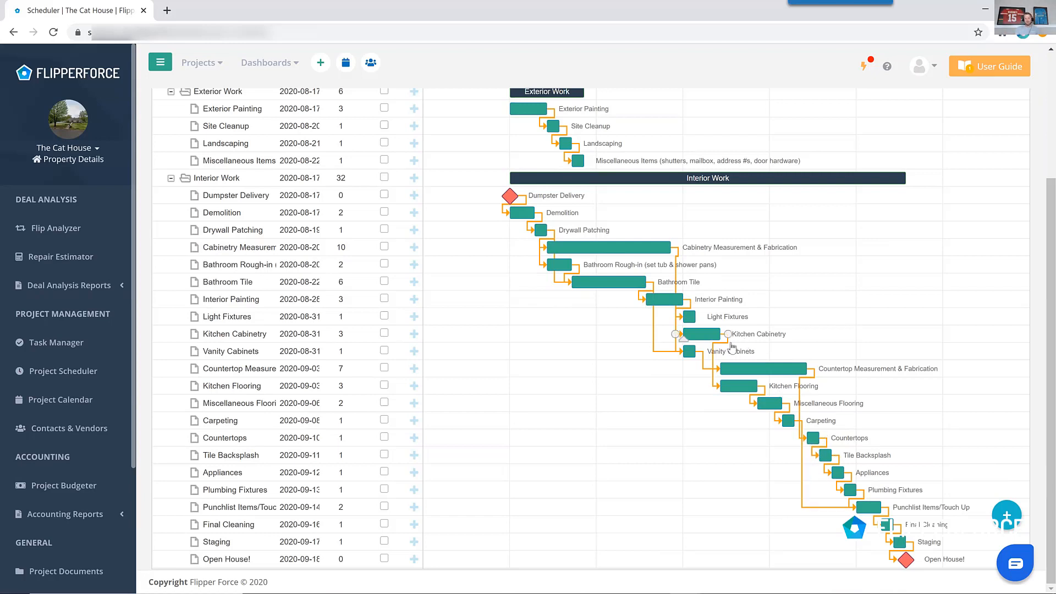
{"action": "scroll", "coordinate": [729, 356], "scroll_direction": "up", "scroll_amount": 2}
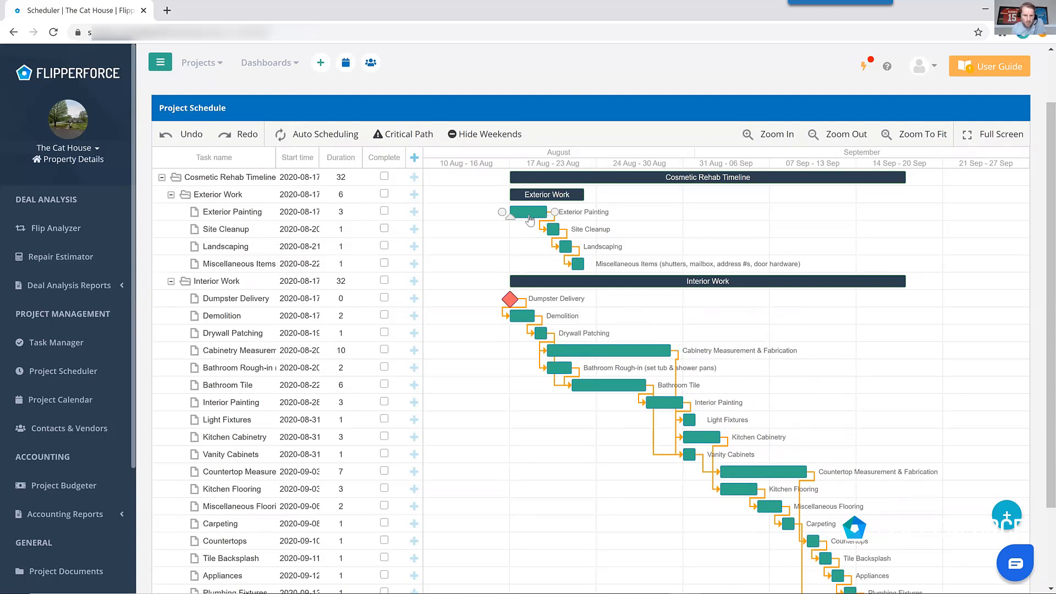
{"action": "left_click_drag", "start_coordinate": [546, 214], "coordinate": [576, 213]}
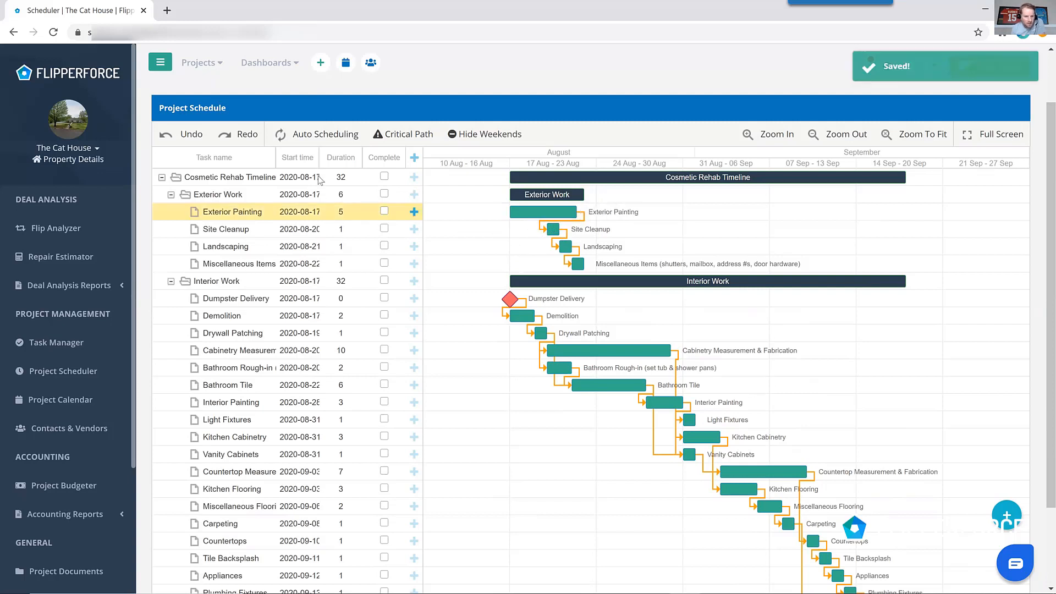
{"action": "left_click", "coordinate": [318, 137]}
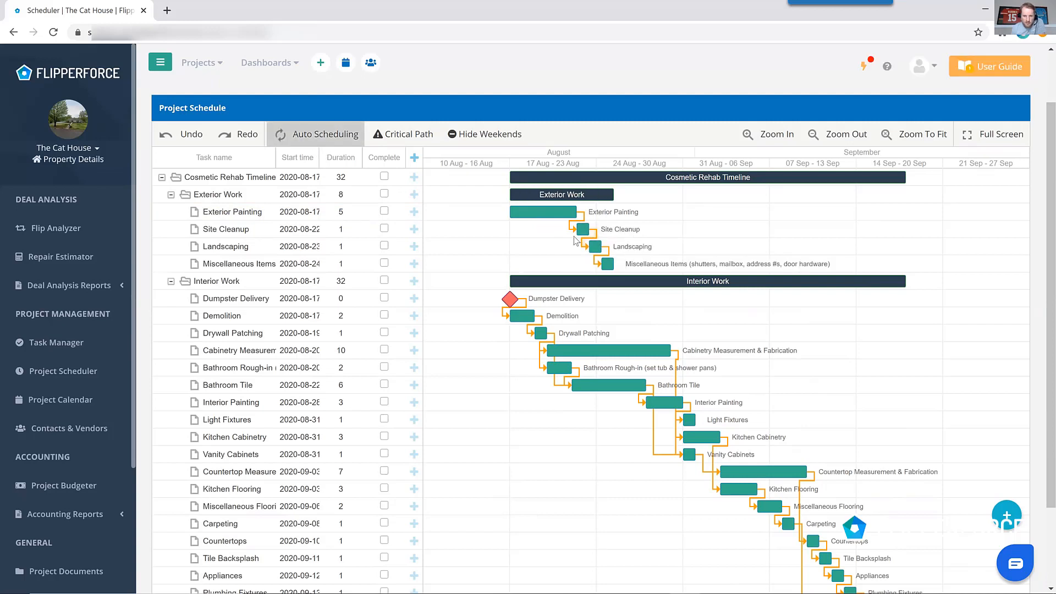
{"action": "left_click_drag", "start_coordinate": [575, 211], "coordinate": [620, 212]}
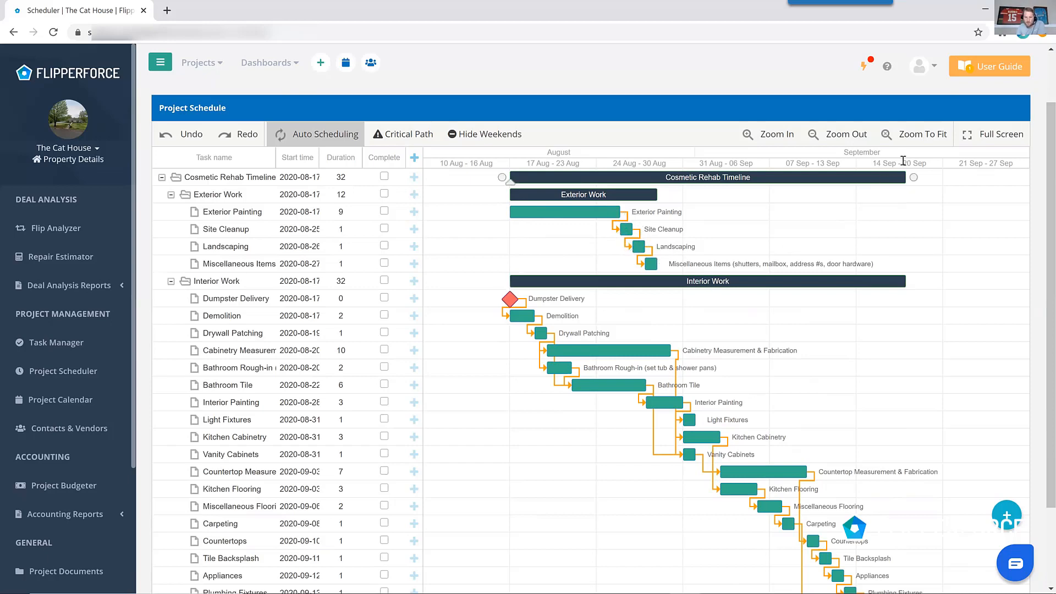
Save the current schedule as a new scheduler template named Custom Schedule Templates.
{"action": "scroll", "coordinate": [885, 181], "scroll_direction": "up", "scroll_amount": 2}
{"action": "left_click", "coordinate": [912, 124]}
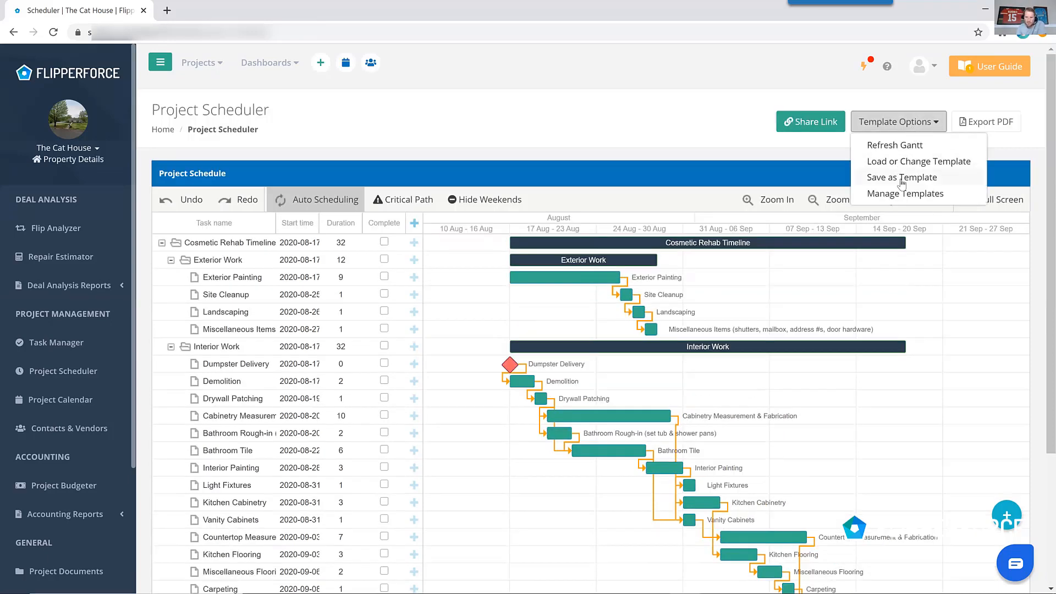
{"action": "left_click", "coordinate": [902, 177]}
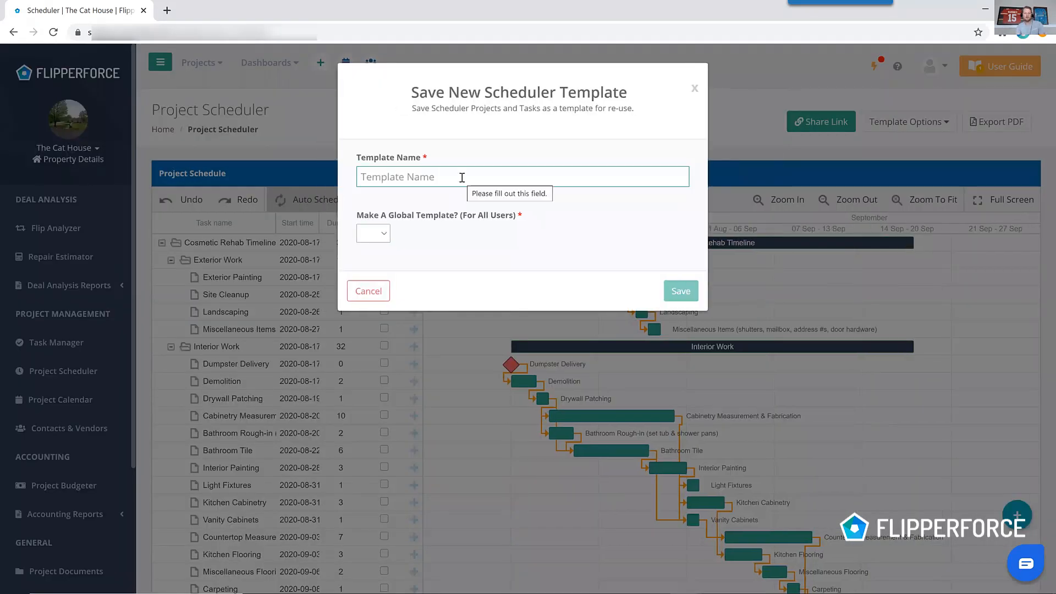
{"action": "type", "text": "Custom Schedule Templates"}
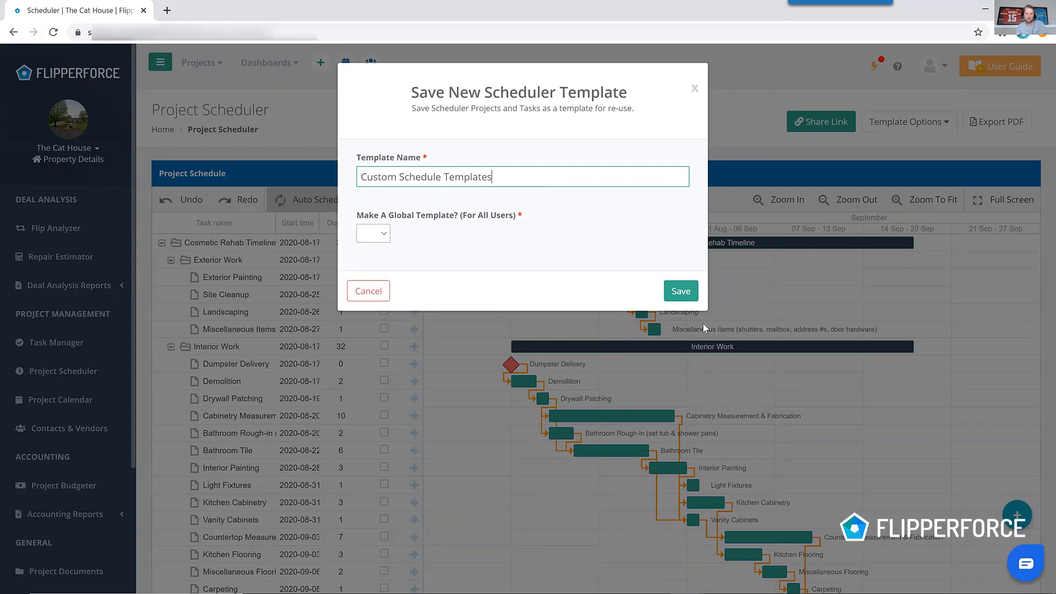
{"action": "left_click", "coordinate": [681, 290]}
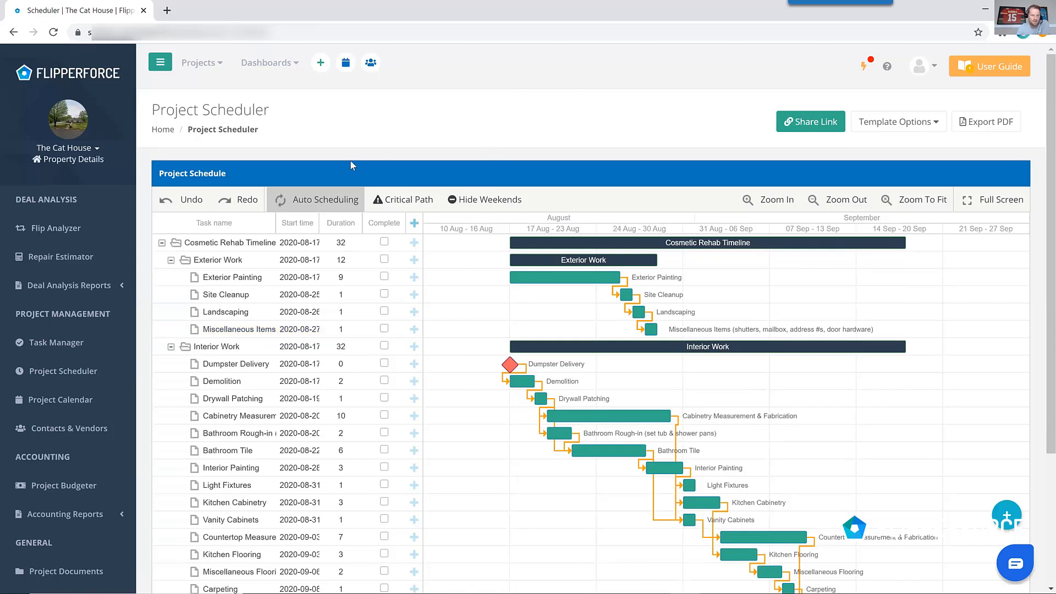
Open the Task Manager and browse the tasks in each task list, from Submitting an Offer to Sale Closing.
{"action": "left_click", "coordinate": [49, 343]}
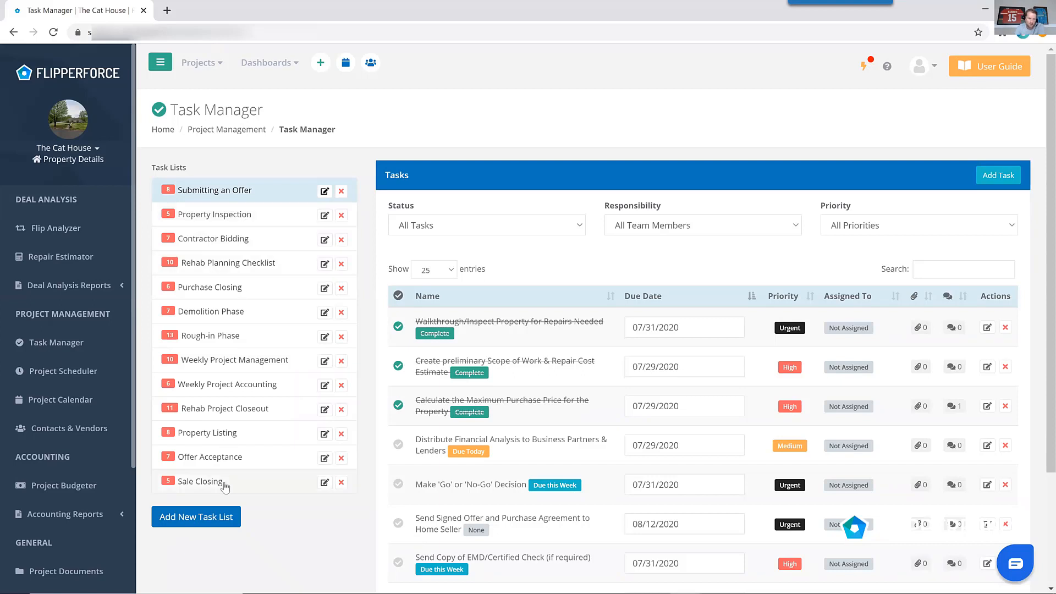
{"action": "left_click", "coordinate": [272, 222]}
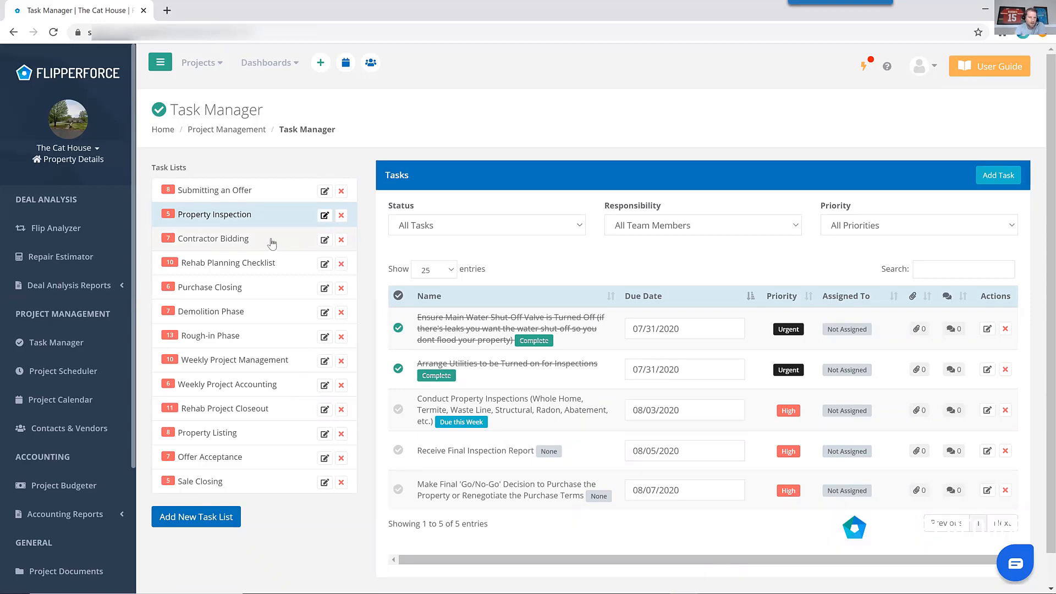
{"action": "left_click", "coordinate": [268, 198]}
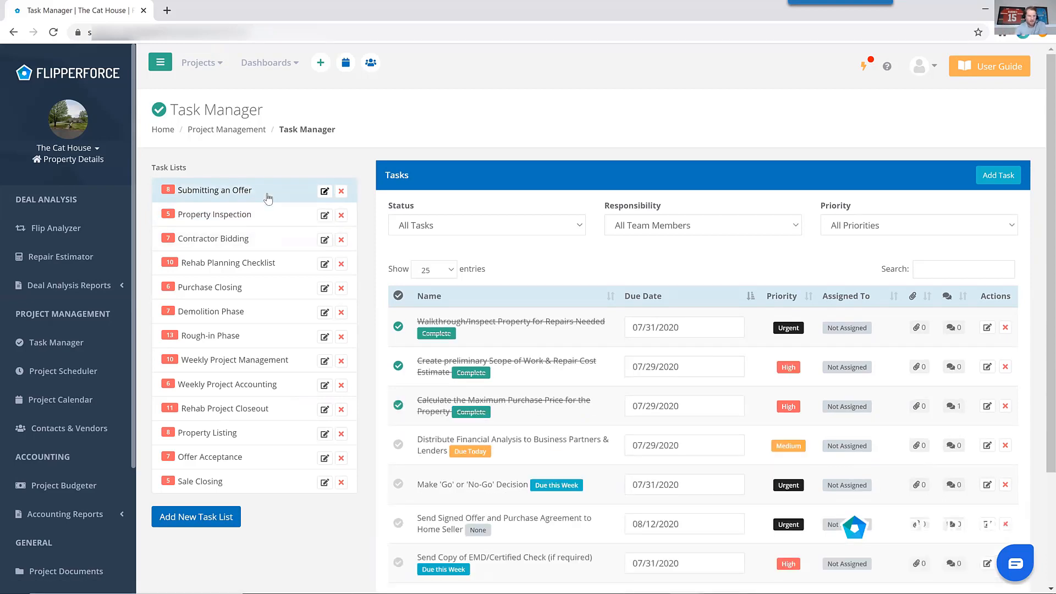
{"action": "left_click", "coordinate": [259, 222]}
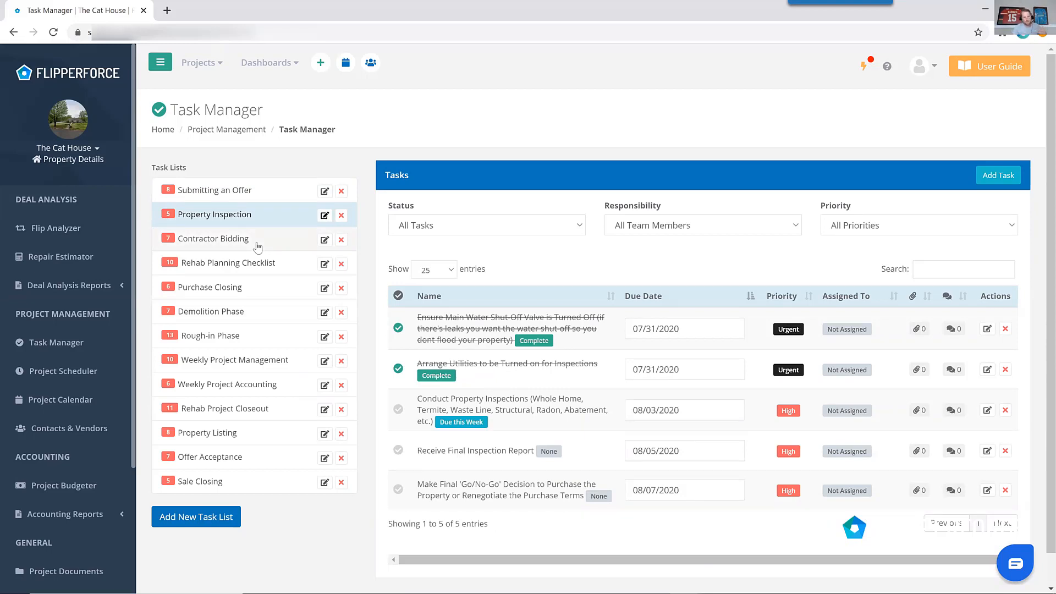
{"action": "left_click", "coordinate": [259, 247]}
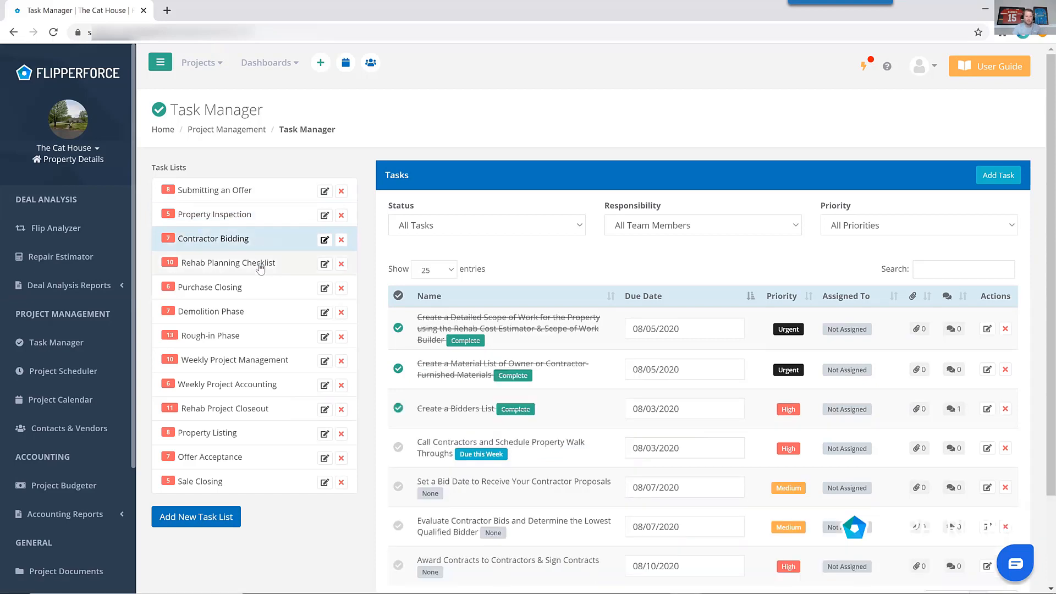
{"action": "left_click", "coordinate": [259, 269]}
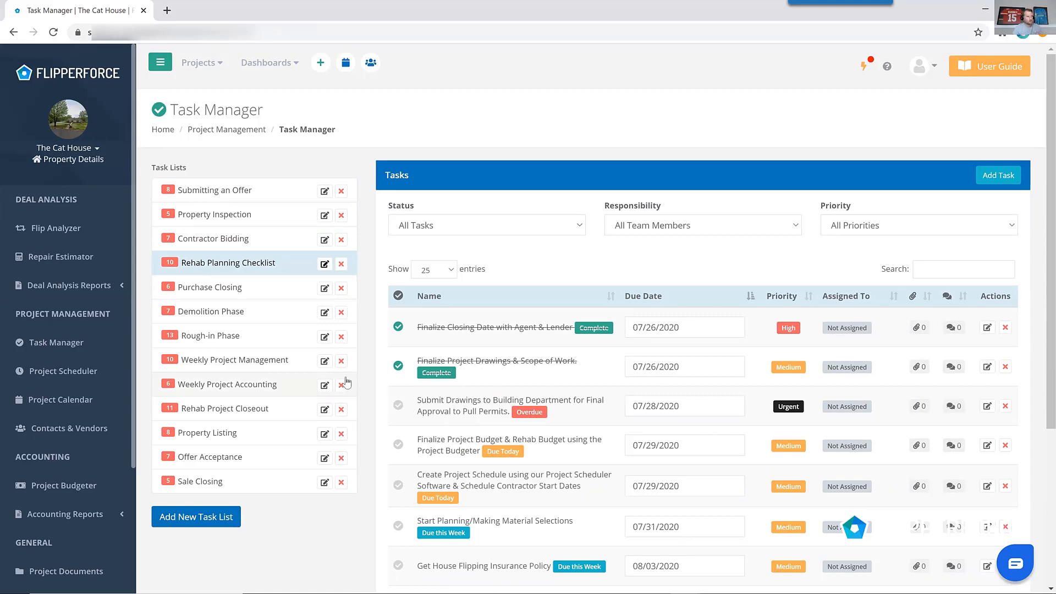
{"action": "left_click", "coordinate": [264, 293]}
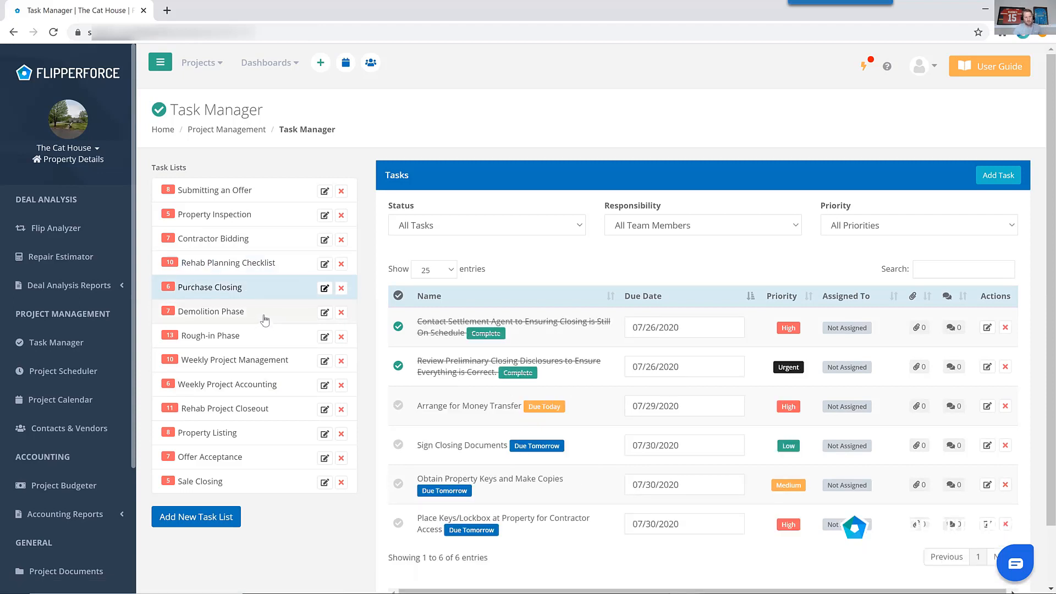
{"action": "left_click", "coordinate": [265, 319]}
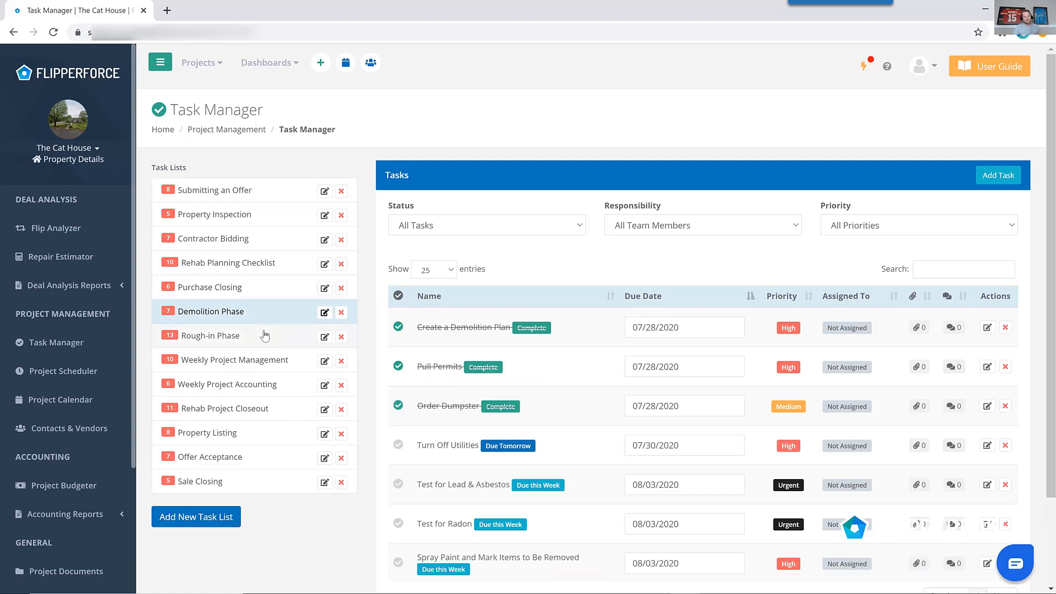
{"action": "left_click", "coordinate": [265, 335]}
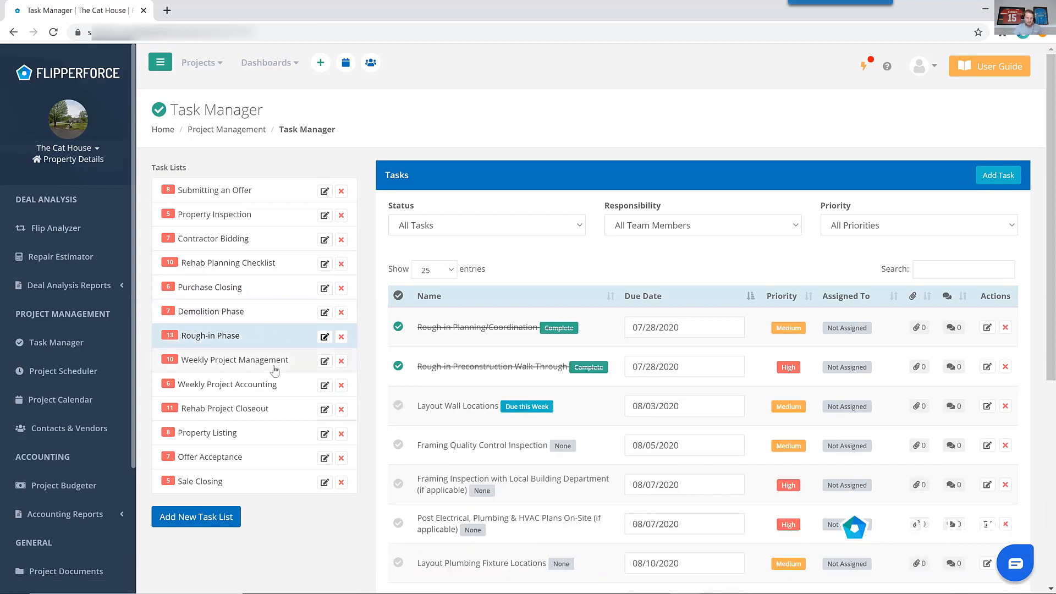
{"action": "left_click", "coordinate": [272, 408]}
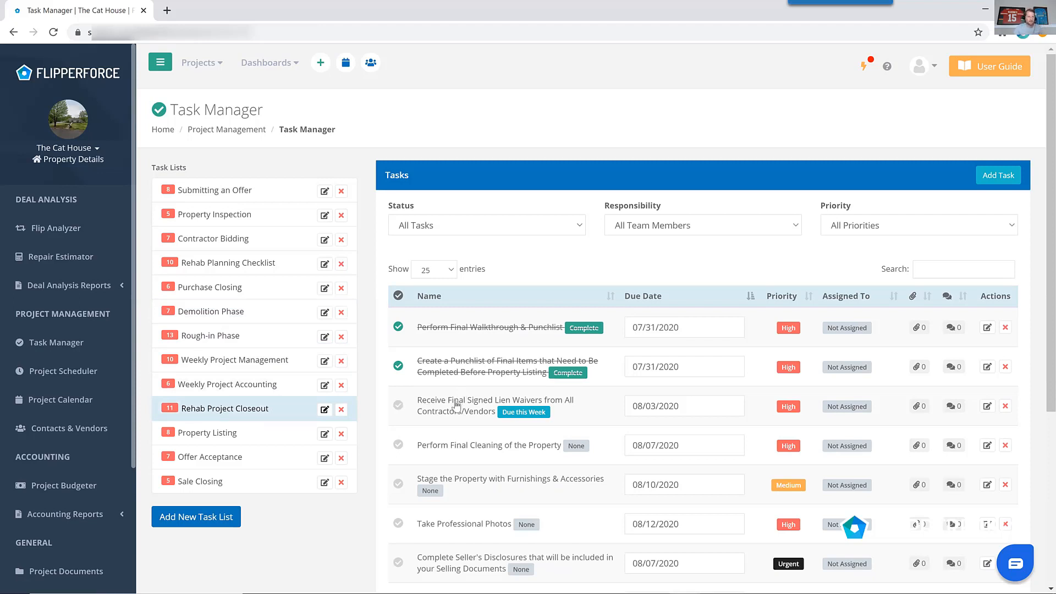
{"action": "left_click", "coordinate": [289, 443]}
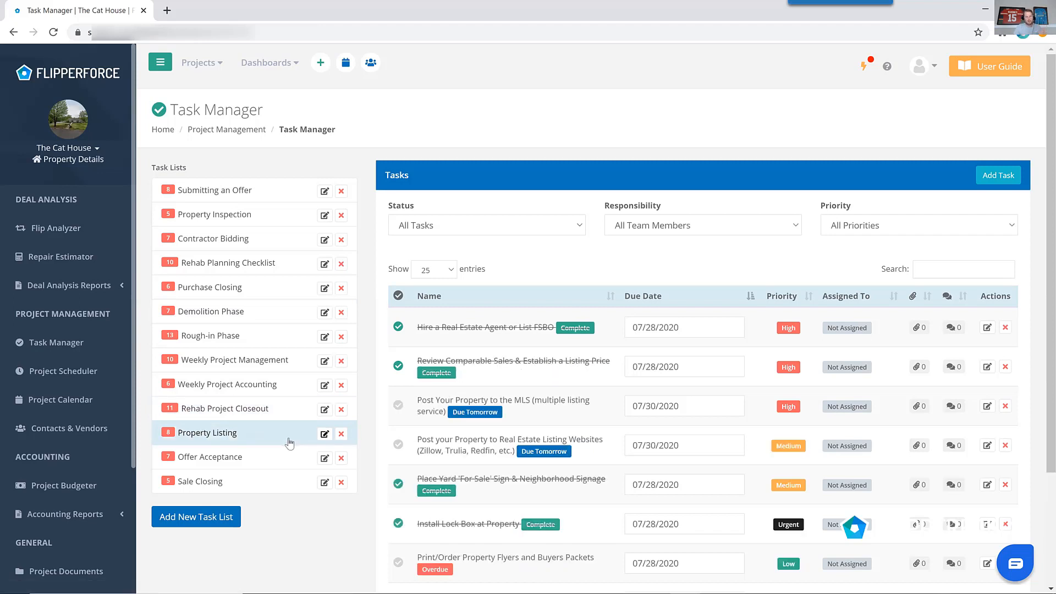
{"action": "left_click", "coordinate": [287, 459]}
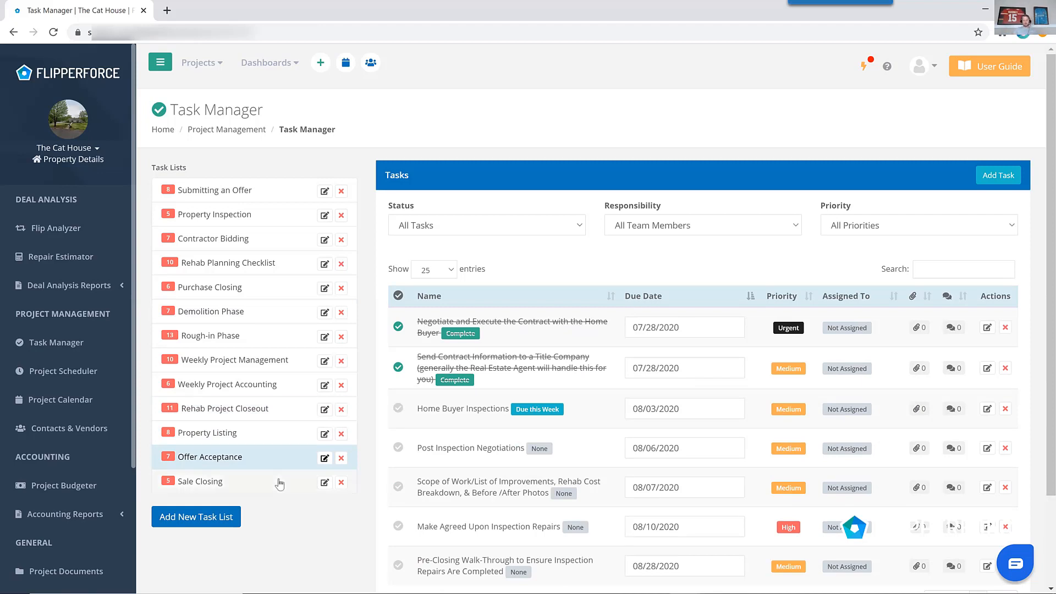
{"action": "left_click", "coordinate": [280, 483]}
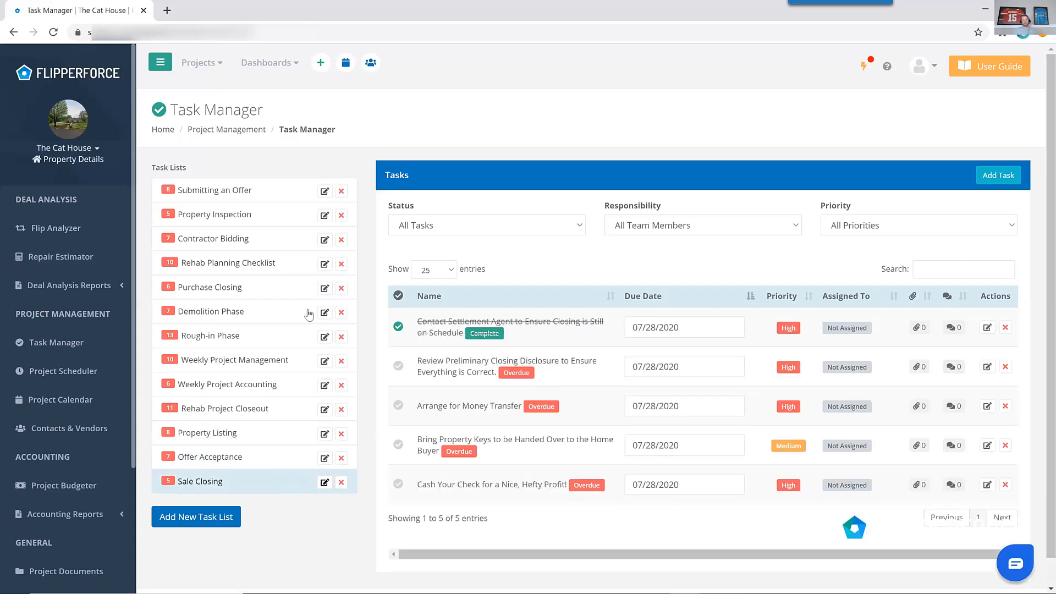
{"action": "left_click", "coordinate": [285, 199]}
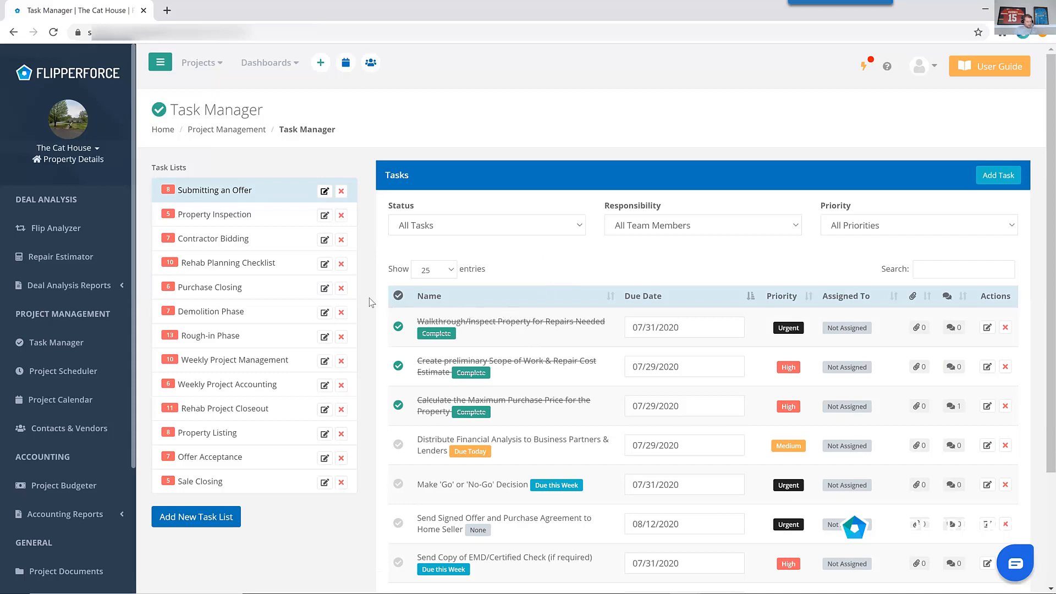
Open the Project Calendar and browse the scheduled tasks month by month from July to September 2020.
{"action": "left_click", "coordinate": [97, 403]}
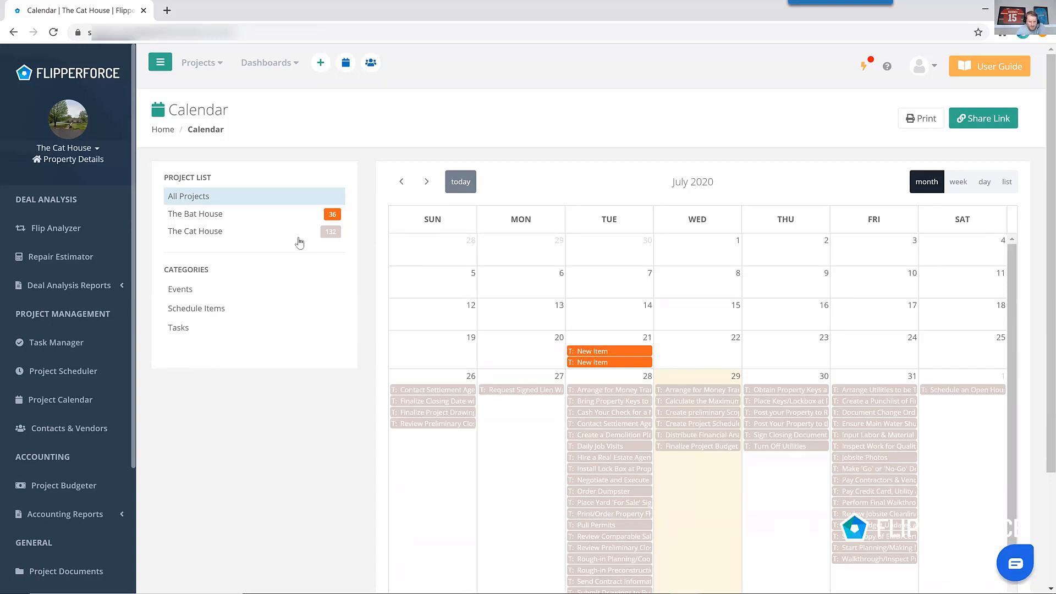
{"action": "scroll", "coordinate": [770, 289], "scroll_direction": "down", "scroll_amount": 2}
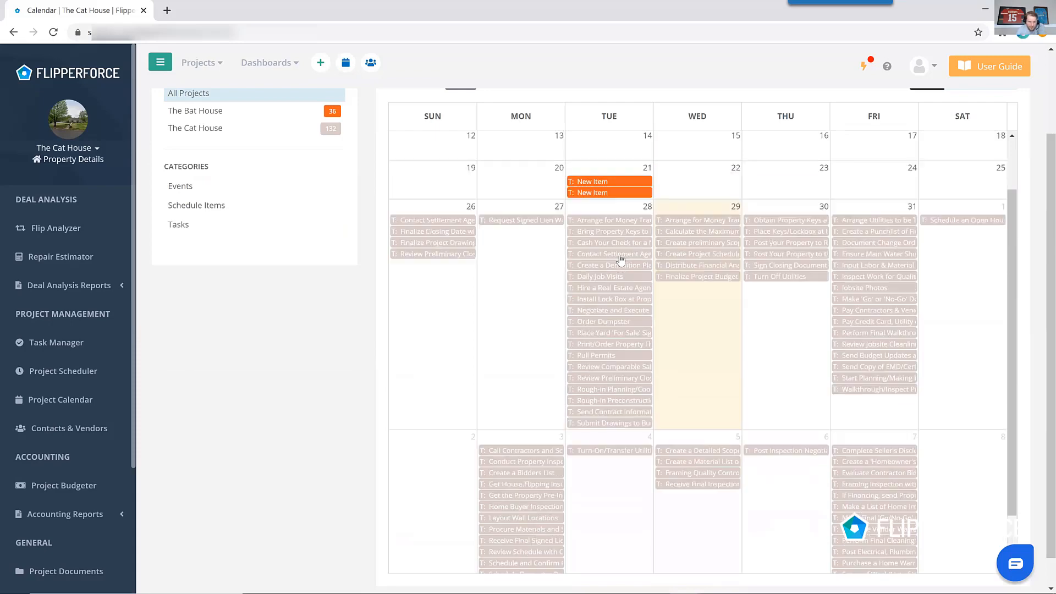
{"action": "scroll", "coordinate": [487, 255], "scroll_direction": "up", "scroll_amount": 2}
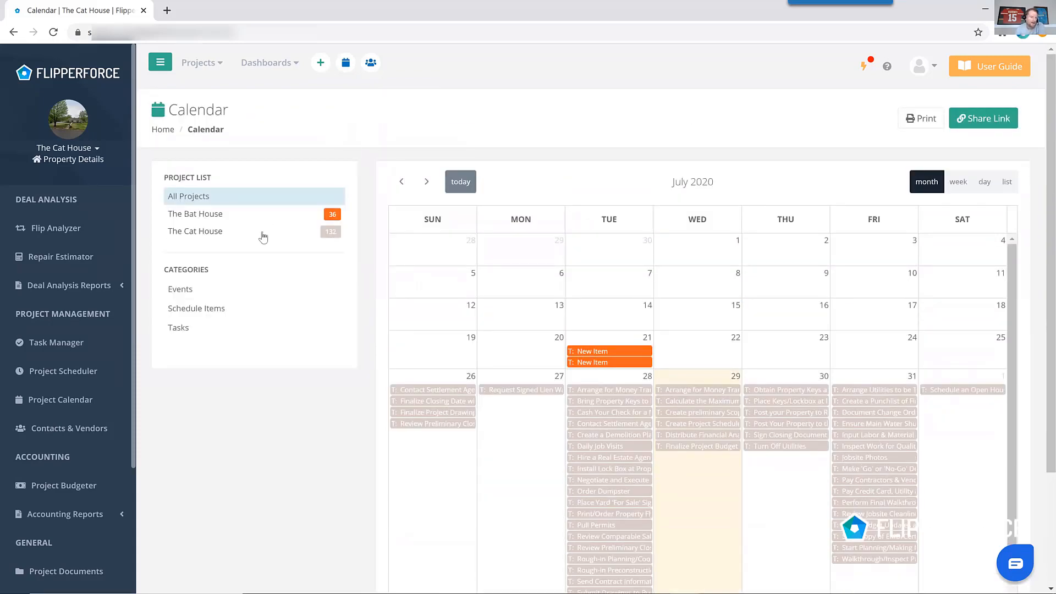
{"action": "scroll", "coordinate": [564, 269], "scroll_direction": "down", "scroll_amount": 2}
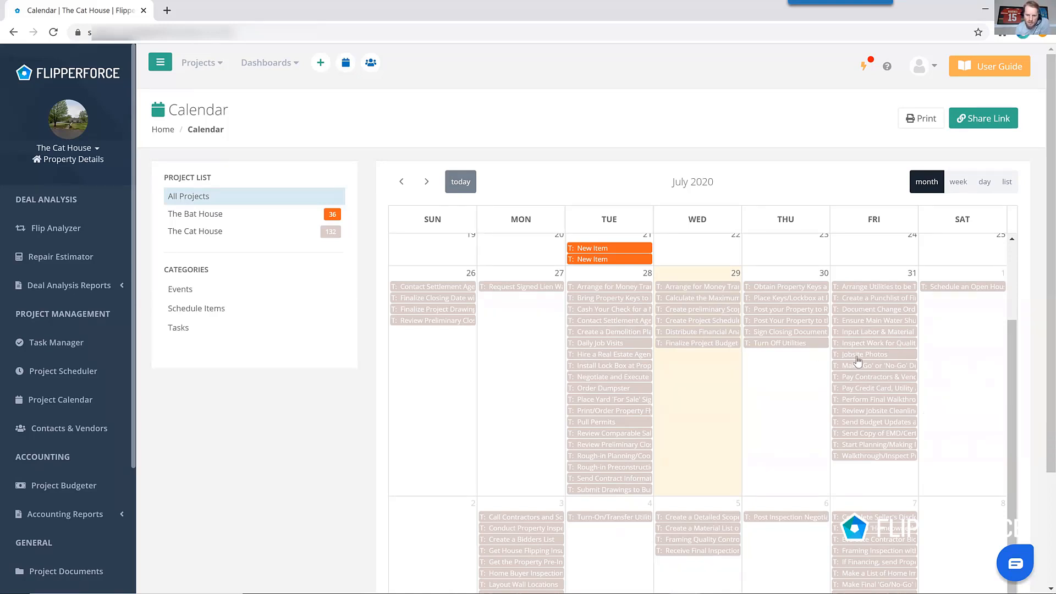
{"action": "scroll", "coordinate": [825, 366], "scroll_direction": "down", "scroll_amount": 1}
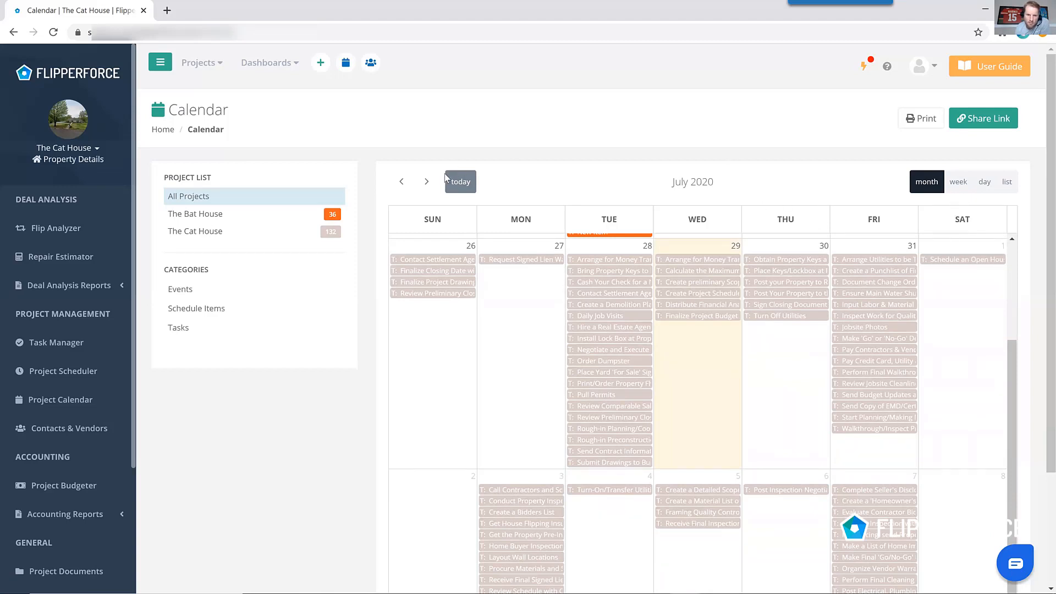
{"action": "left_click", "coordinate": [427, 183]}
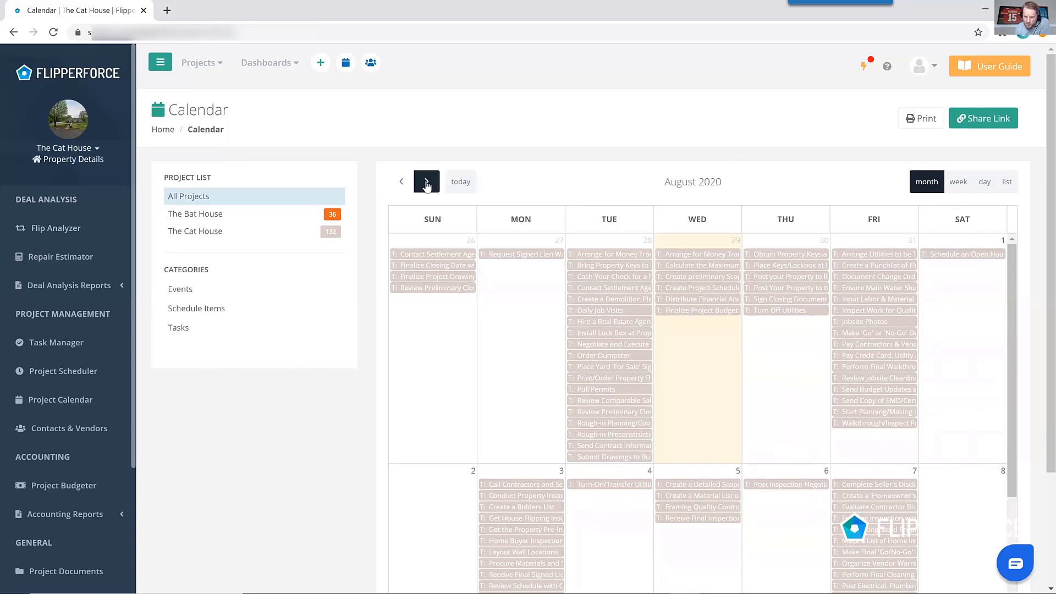
{"action": "left_click", "coordinate": [427, 183]}
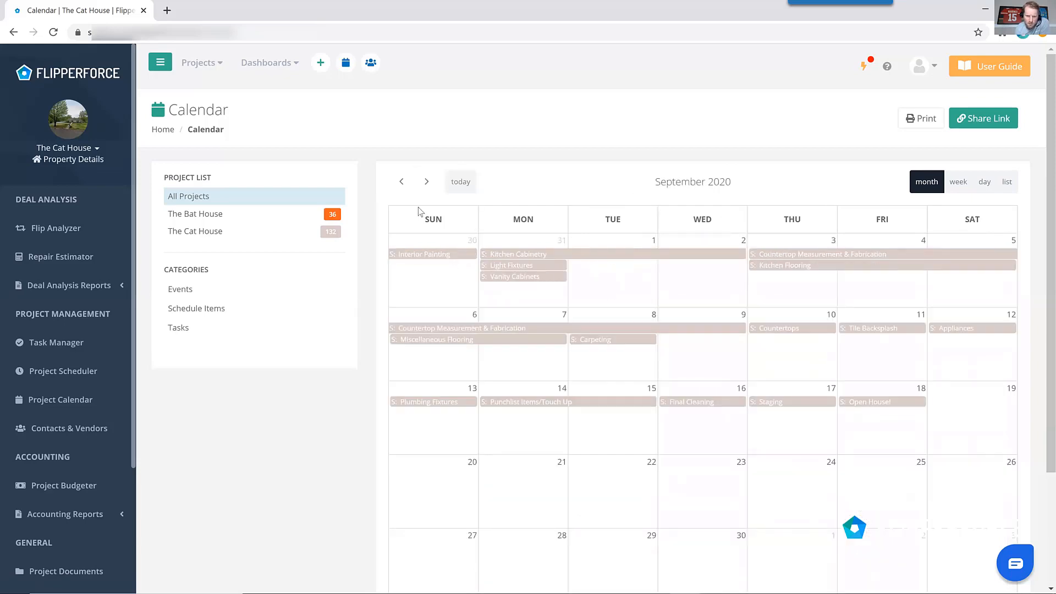
{"action": "left_click", "coordinate": [401, 182]}
{"action": "scroll", "coordinate": [813, 385], "scroll_direction": "down", "scroll_amount": 5}
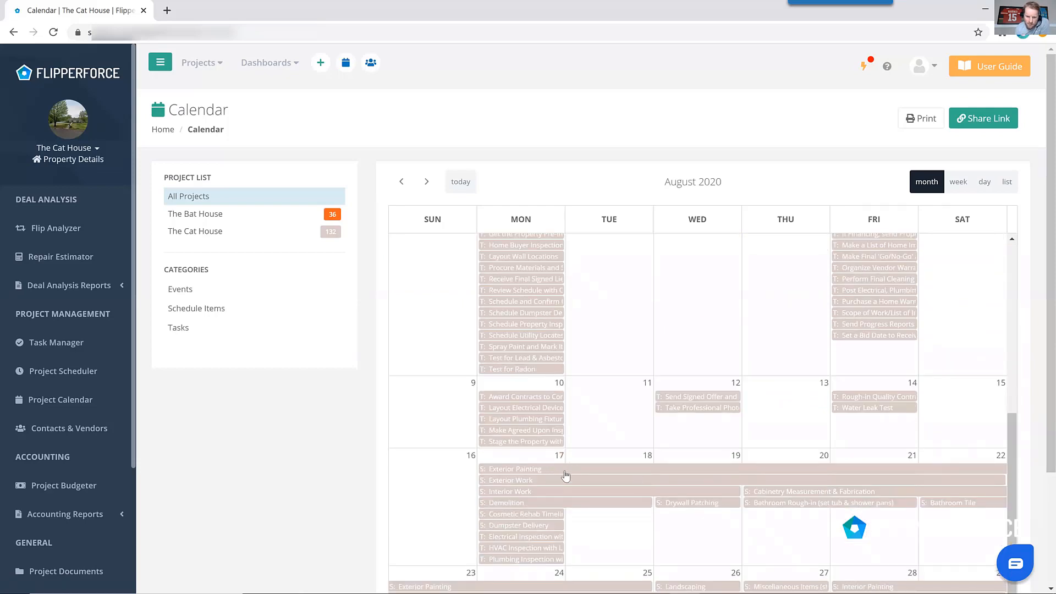
{"action": "left_click", "coordinate": [427, 182]}
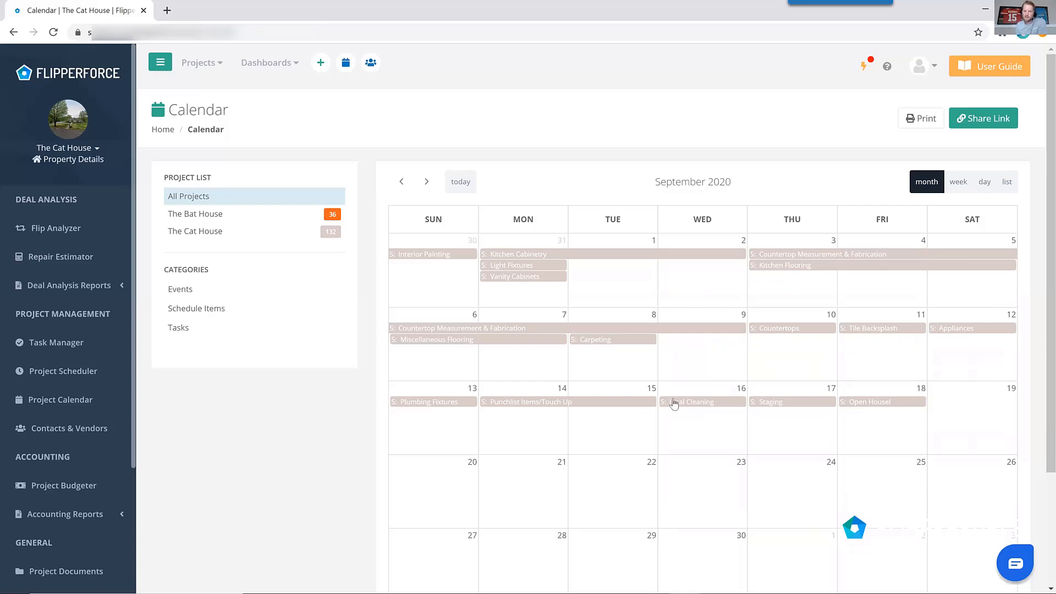
Switch the calendar to list view and step back week by week through the scheduled items.
{"action": "left_click", "coordinate": [1007, 182]}
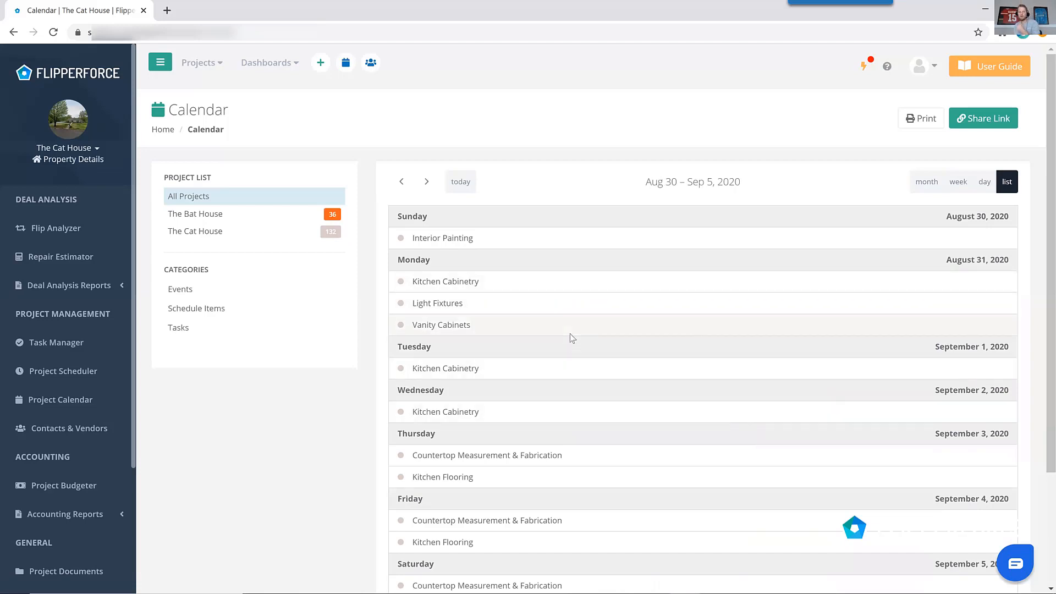
{"action": "scroll", "coordinate": [580, 357], "scroll_direction": "down", "scroll_amount": 2}
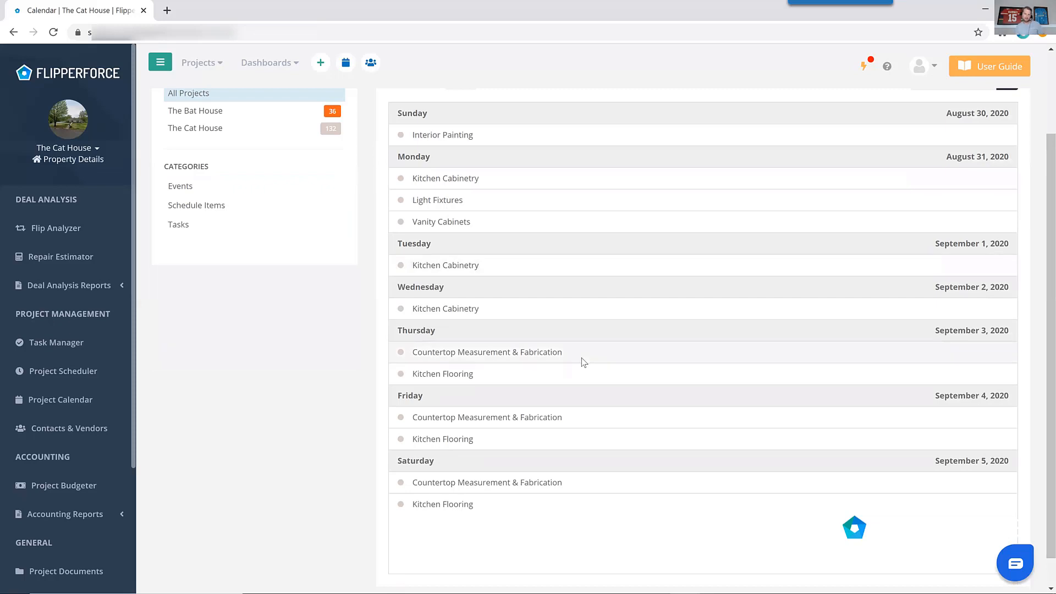
{"action": "scroll", "coordinate": [583, 355], "scroll_direction": "up", "scroll_amount": 2}
{"action": "left_click", "coordinate": [405, 187]}
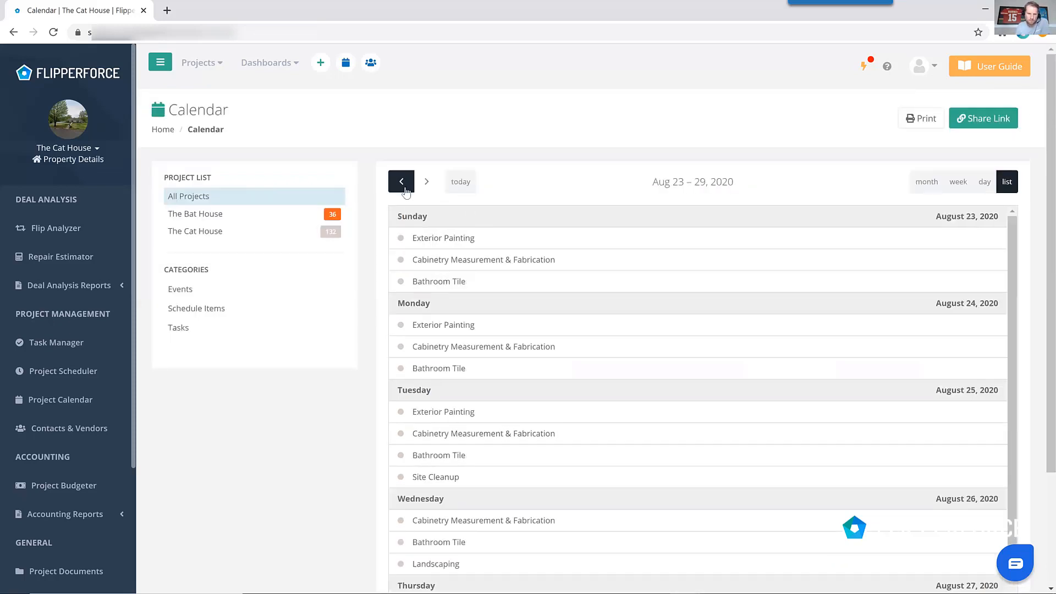
{"action": "left_click", "coordinate": [405, 188]}
{"action": "left_click", "coordinate": [405, 188]}
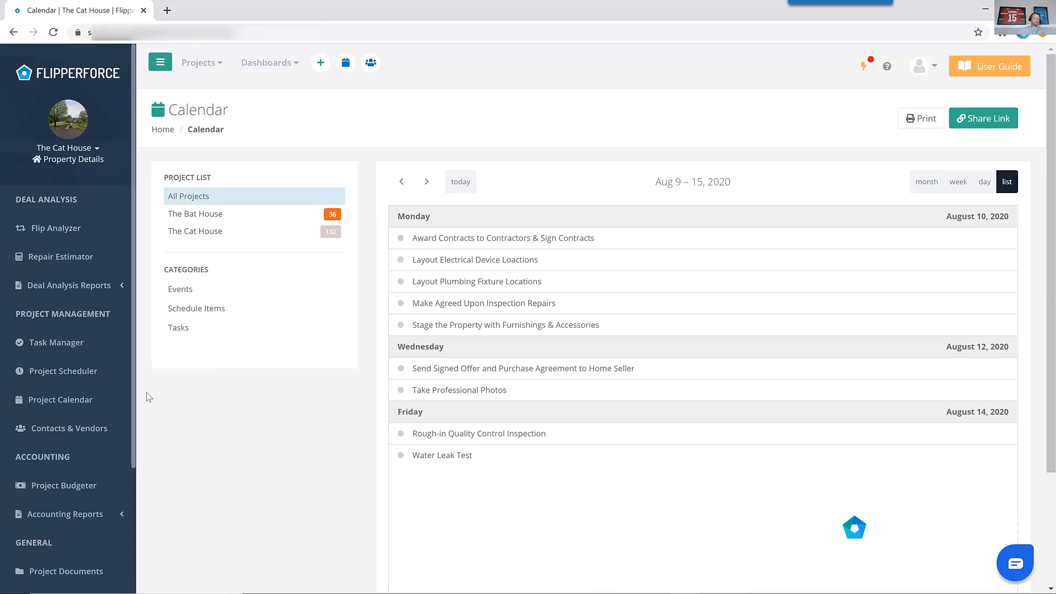
Open the Project Budgeter and set repair costs to be tracked by Detailed Categories instead of a lump sum.
{"action": "left_click", "coordinate": [102, 490]}
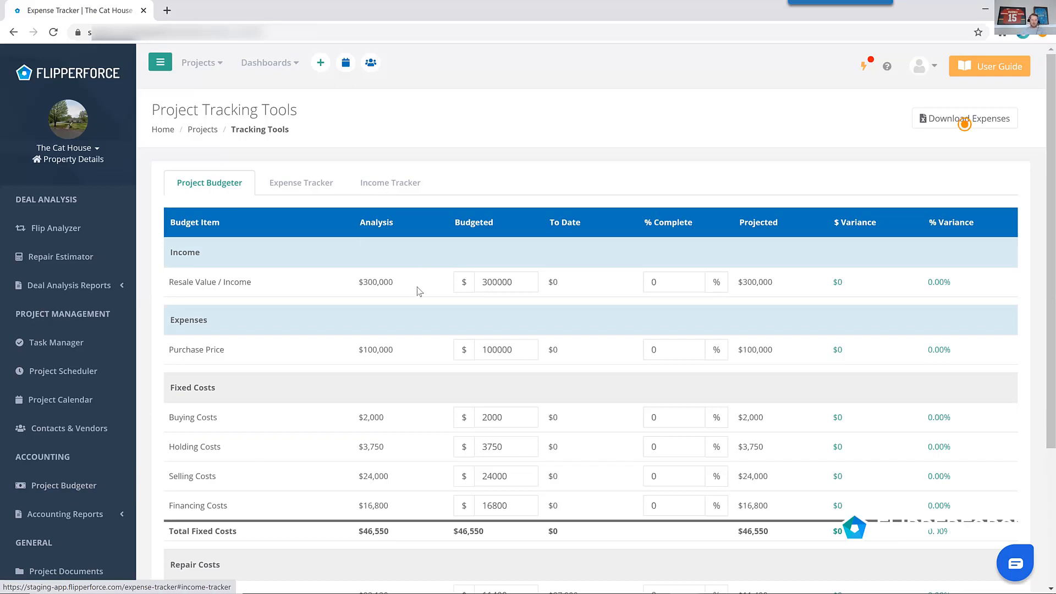
{"action": "scroll", "coordinate": [415, 291], "scroll_direction": "down", "scroll_amount": 2}
{"action": "scroll", "coordinate": [416, 292], "scroll_direction": "down", "scroll_amount": 2}
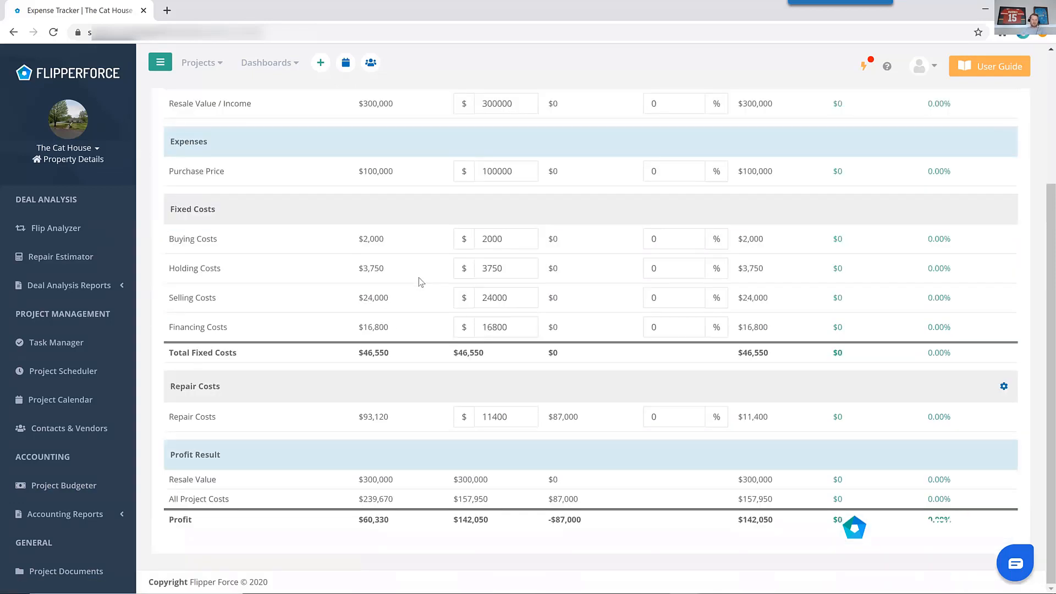
{"action": "double_click", "coordinate": [366, 519]}
{"action": "scroll", "coordinate": [541, 517], "scroll_direction": "up", "scroll_amount": 3}
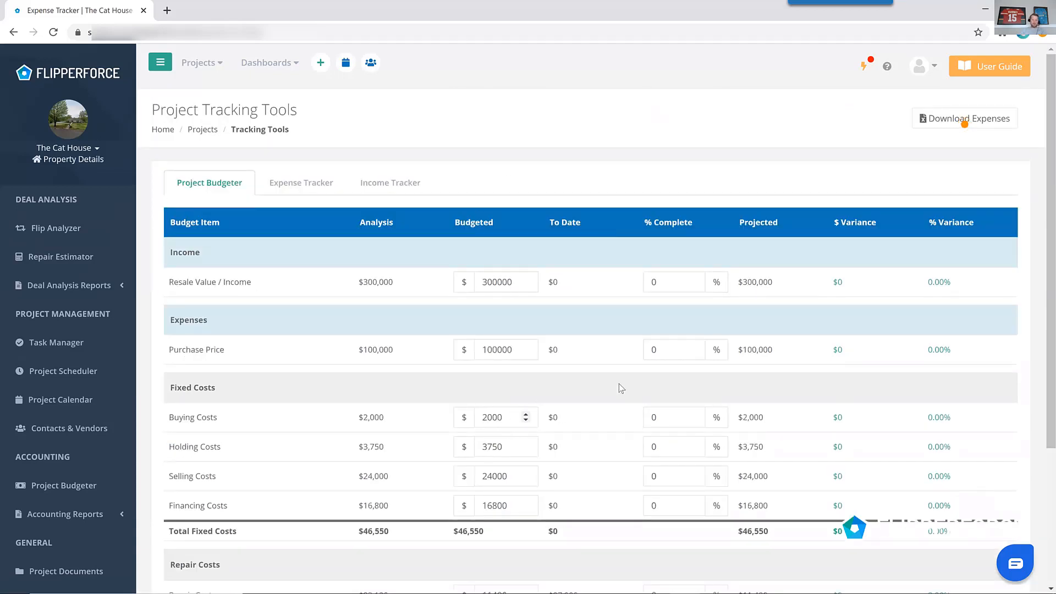
{"action": "scroll", "coordinate": [862, 401], "scroll_direction": "down", "scroll_amount": 3}
{"action": "left_click", "coordinate": [1004, 388]}
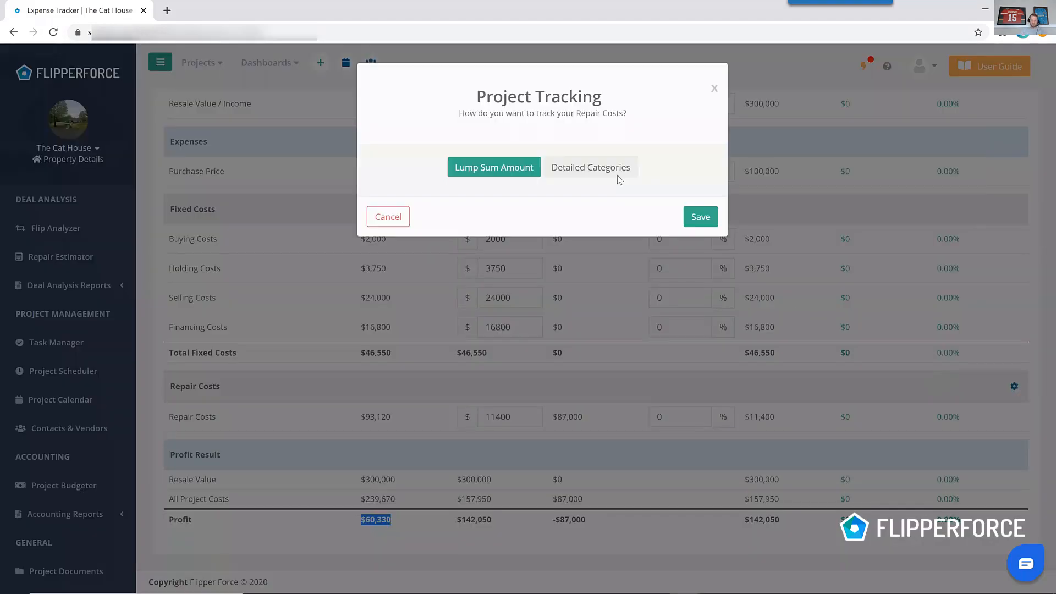
{"action": "left_click", "coordinate": [590, 168]}
{"action": "left_click", "coordinate": [681, 216]}
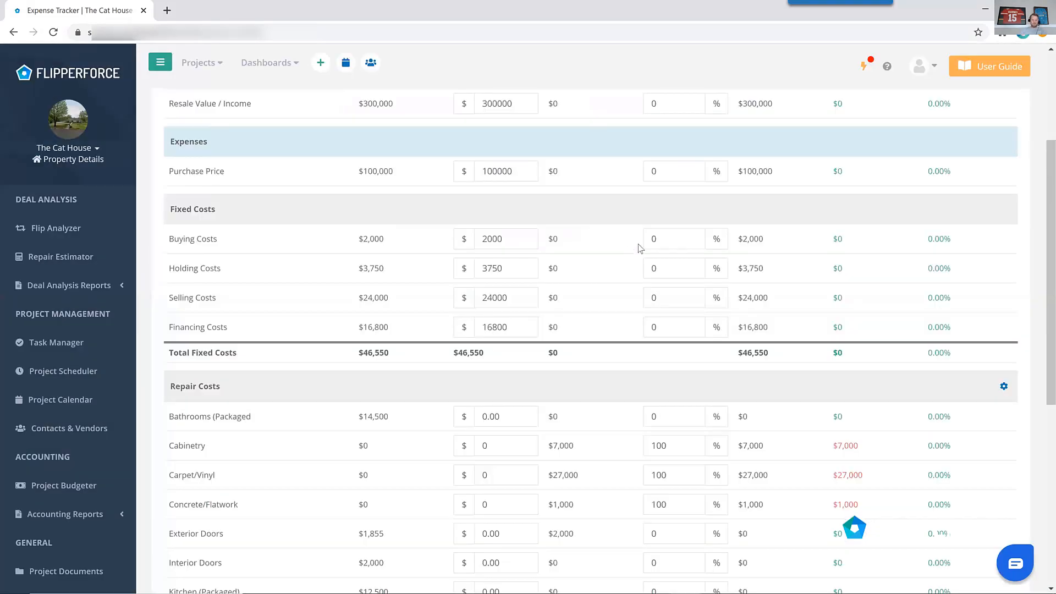
{"action": "scroll", "coordinate": [640, 248], "scroll_direction": "down", "scroll_amount": 3}
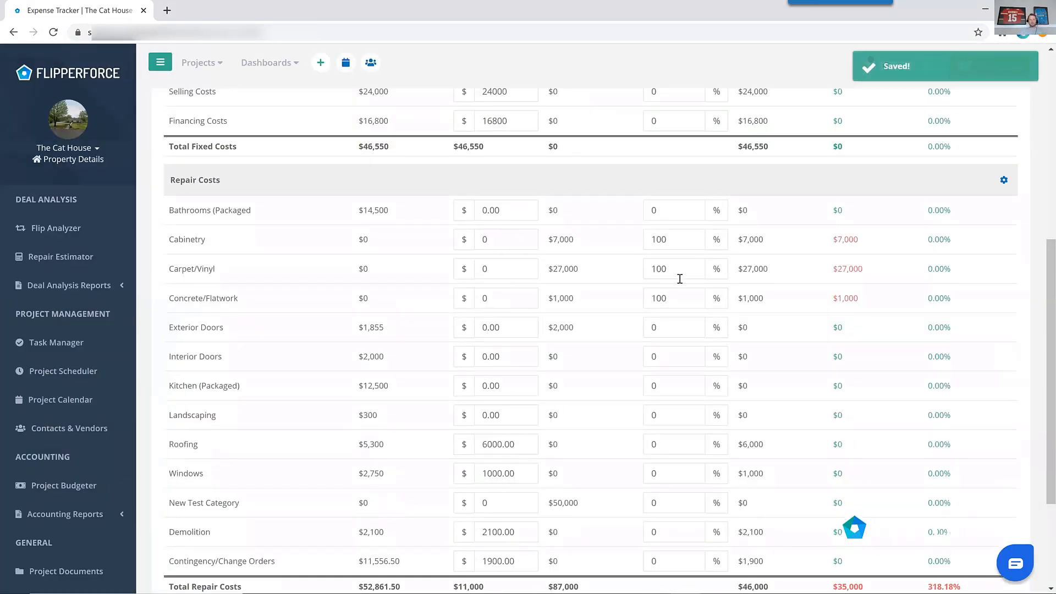
{"action": "scroll", "coordinate": [680, 279], "scroll_direction": "down", "scroll_amount": 3}
{"action": "scroll", "coordinate": [679, 297], "scroll_direction": "up", "scroll_amount": 7}
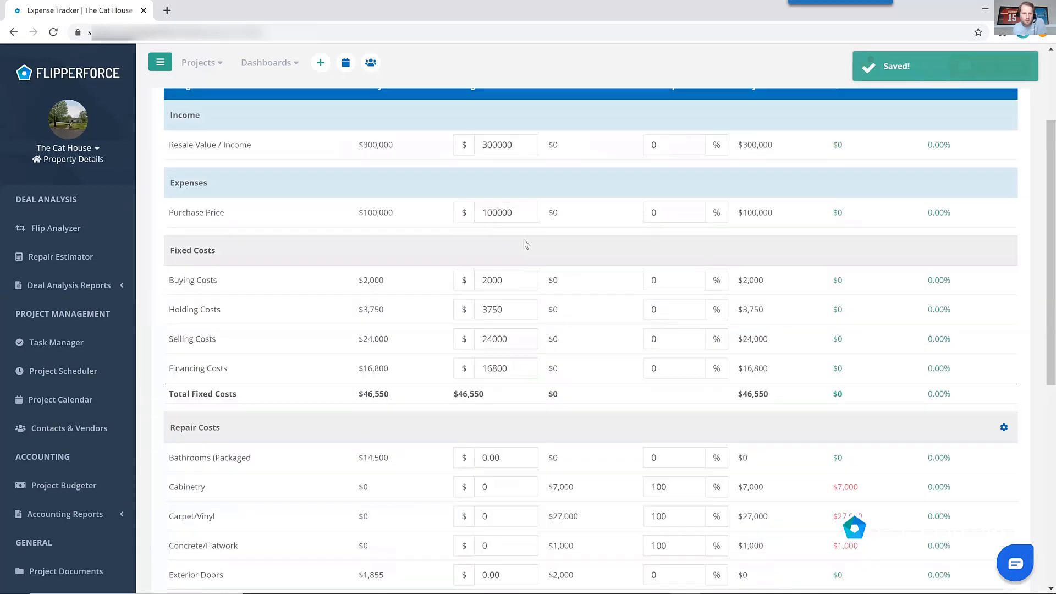
{"action": "scroll", "coordinate": [507, 231], "scroll_direction": "up", "scroll_amount": 2}
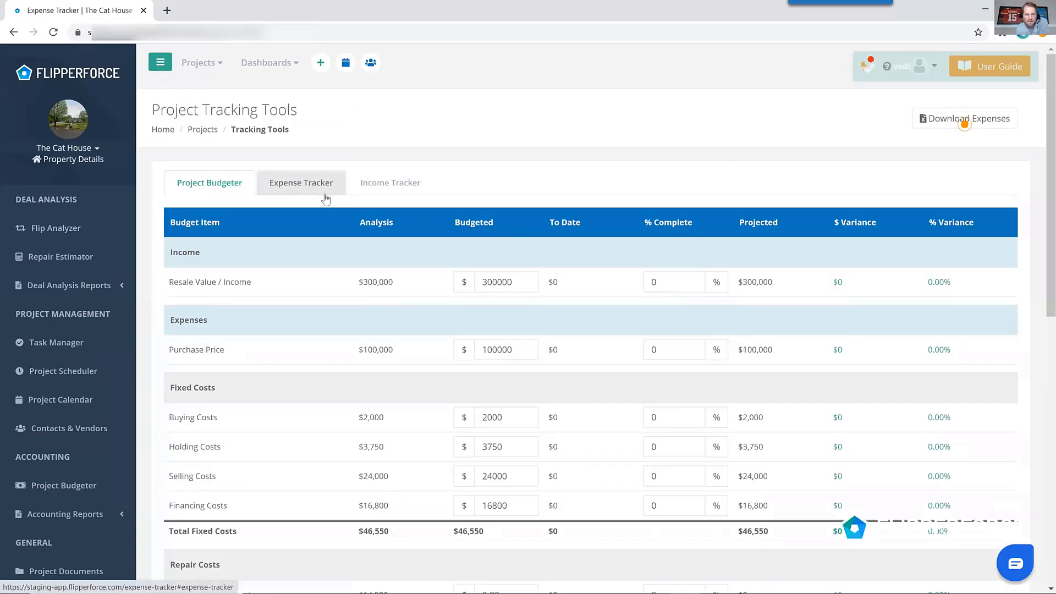
Open the Expense Tracker and examine the account, vendor and category choices for the expense entries.
{"action": "left_click", "coordinate": [325, 194]}
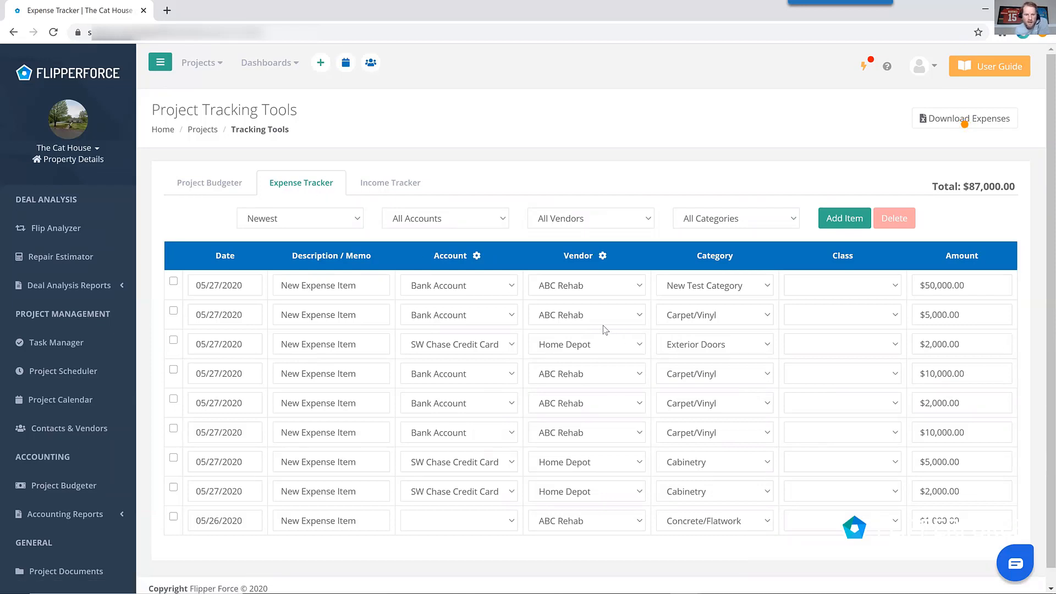
{"action": "left_click", "coordinate": [467, 286]}
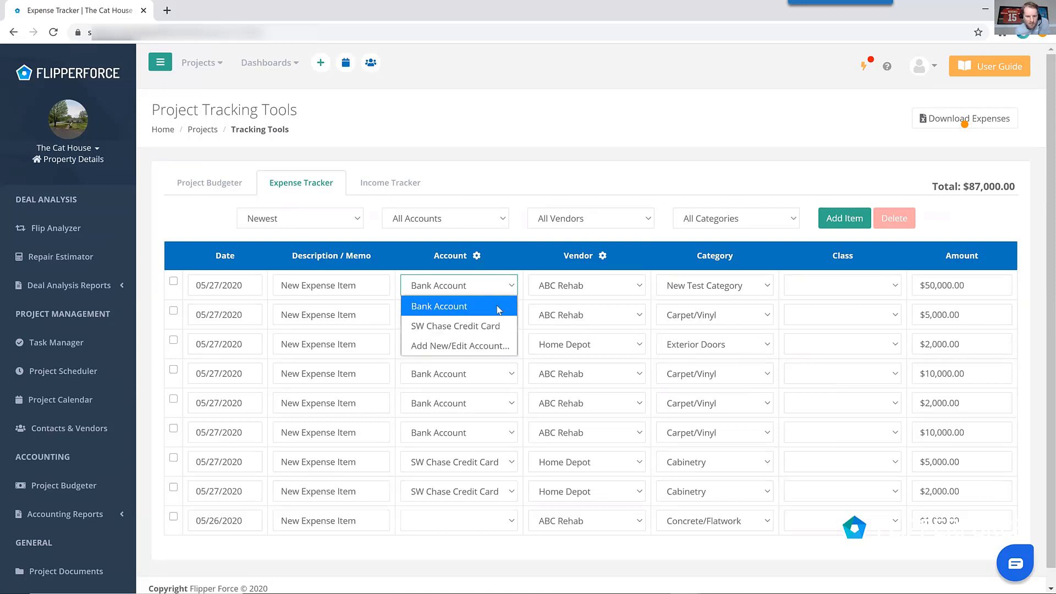
{"action": "left_click", "coordinate": [568, 289]}
{"action": "left_click", "coordinate": [572, 286]}
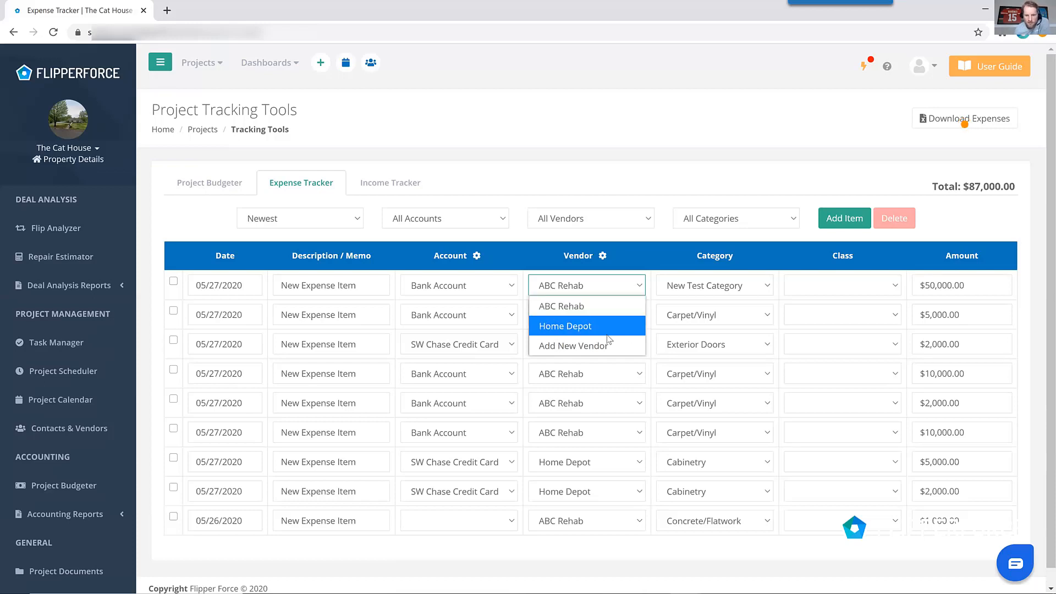
{"action": "left_click", "coordinate": [752, 310]}
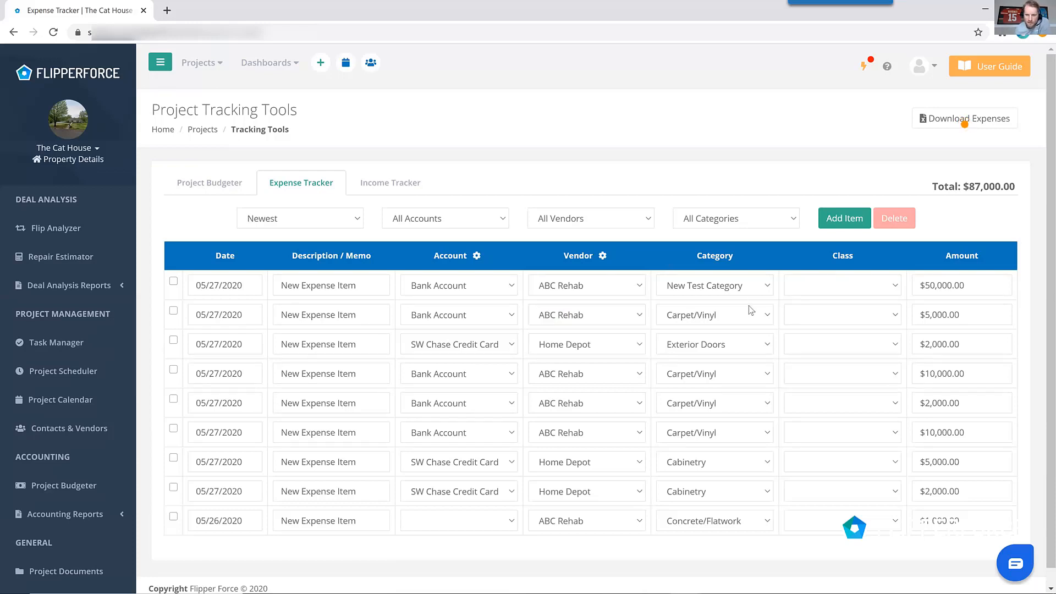
{"action": "left_click", "coordinate": [752, 293]}
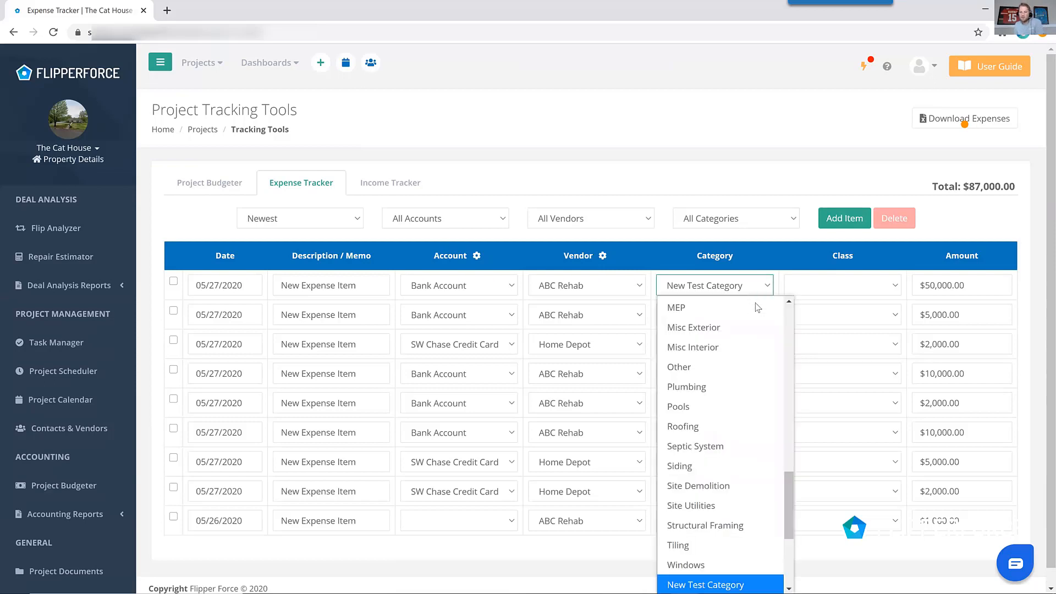
{"action": "left_click", "coordinate": [763, 274]}
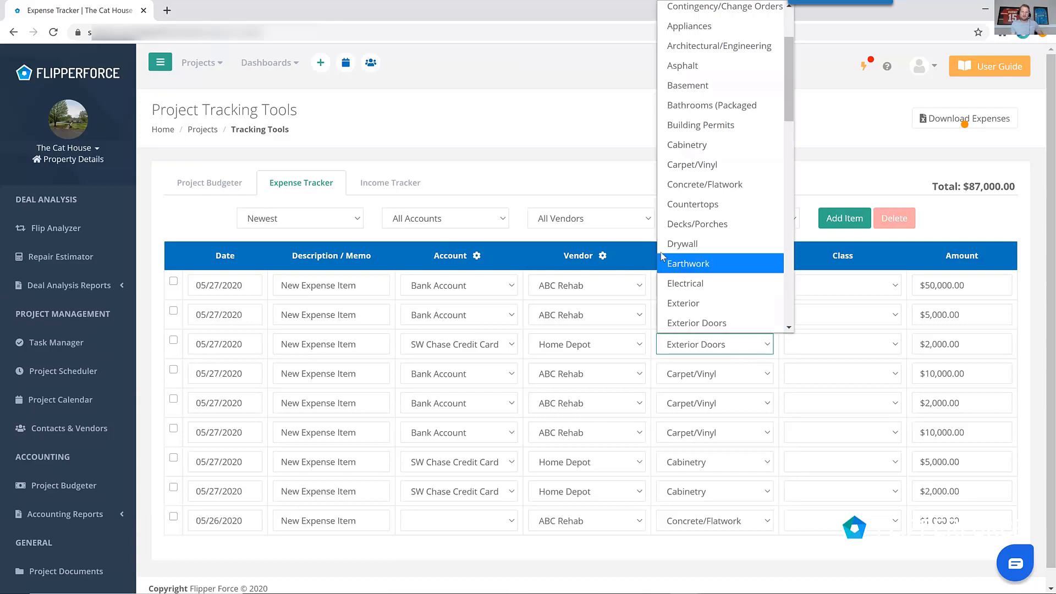
{"action": "left_click", "coordinate": [644, 243]}
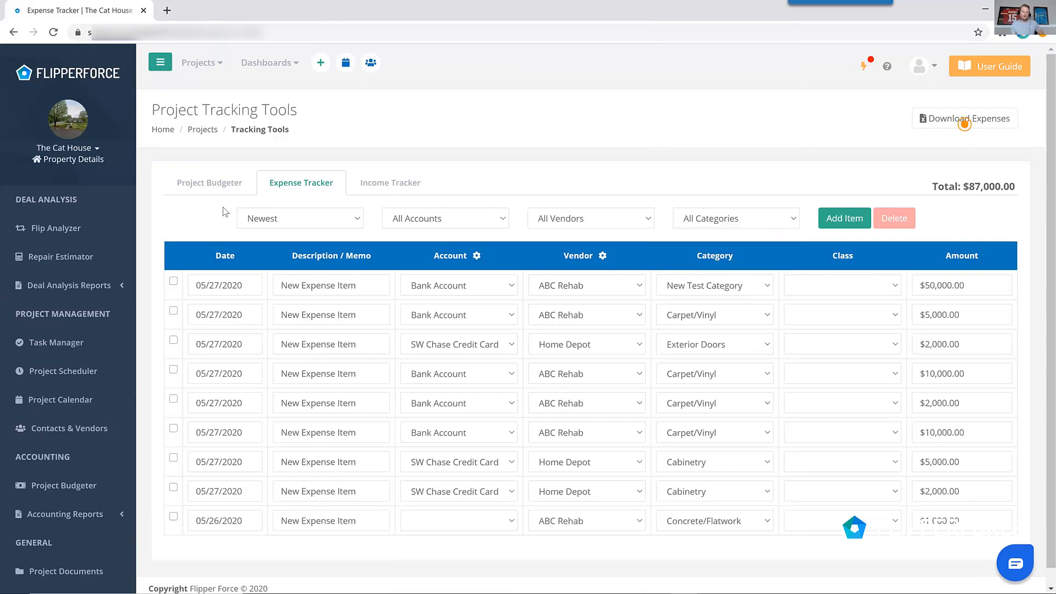
{"action": "left_click", "coordinate": [217, 182]}
{"action": "scroll", "coordinate": [470, 268], "scroll_direction": "down", "scroll_amount": 7}
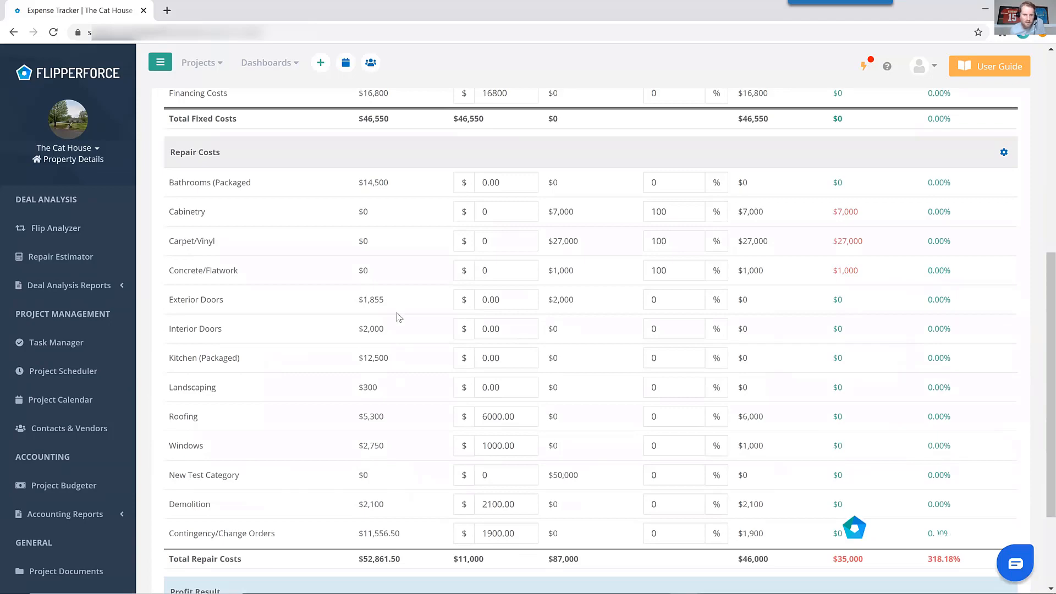
{"action": "scroll", "coordinate": [334, 178], "scroll_direction": "up", "scroll_amount": 7}
{"action": "left_click", "coordinate": [305, 196]}
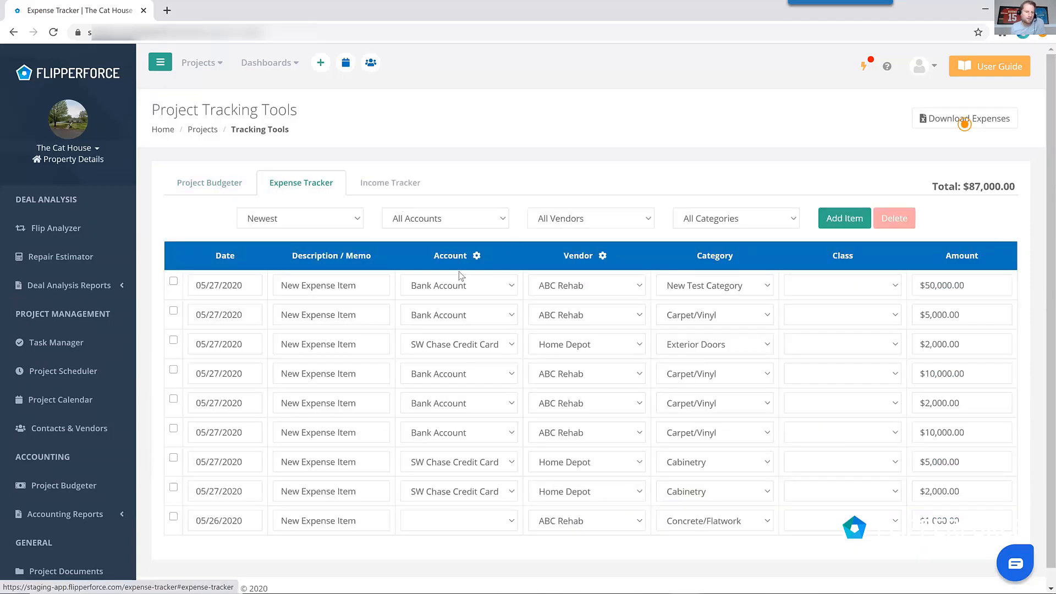
Open the Category Expense accounting report and scroll through its categories.
{"action": "left_click", "coordinate": [106, 521]}
{"action": "scroll", "coordinate": [82, 385], "scroll_direction": "down", "scroll_amount": 5}
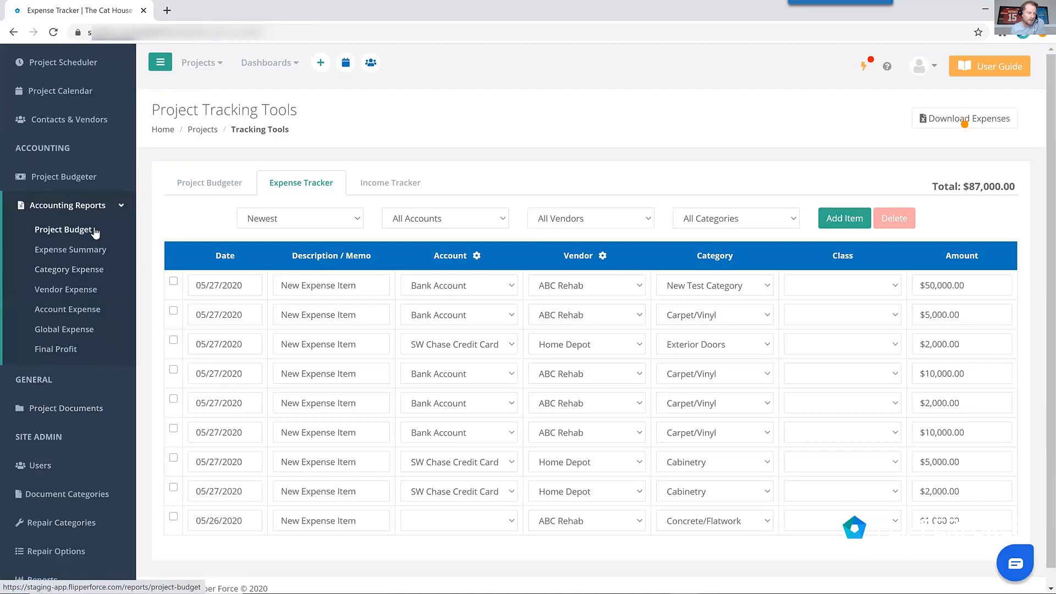
{"action": "left_click", "coordinate": [95, 271]}
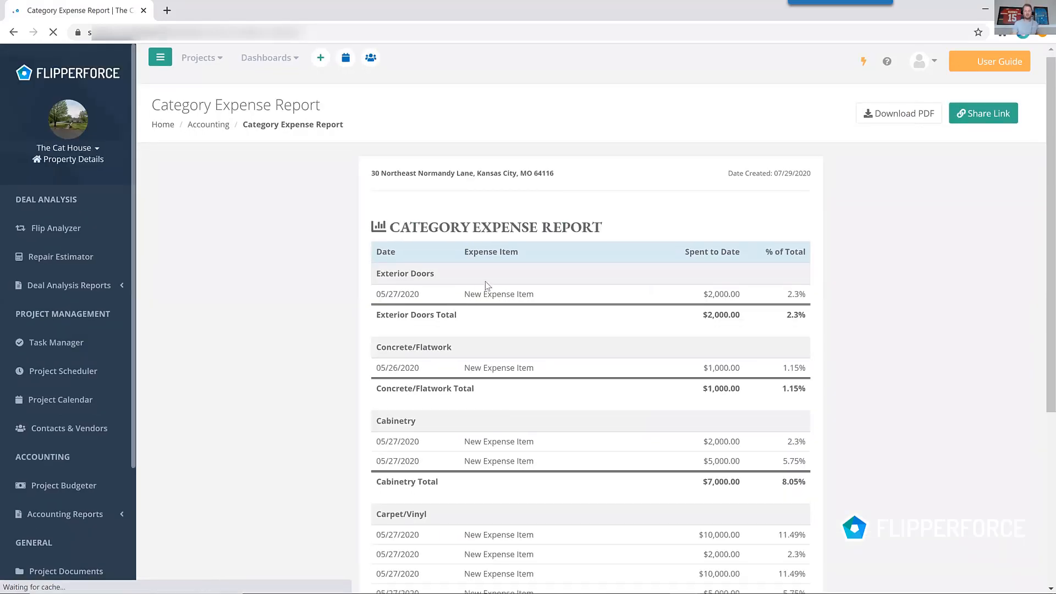
{"action": "scroll", "coordinate": [470, 303], "scroll_direction": "down", "scroll_amount": 3}
{"action": "scroll", "coordinate": [470, 303], "scroll_direction": "down", "scroll_amount": 1}
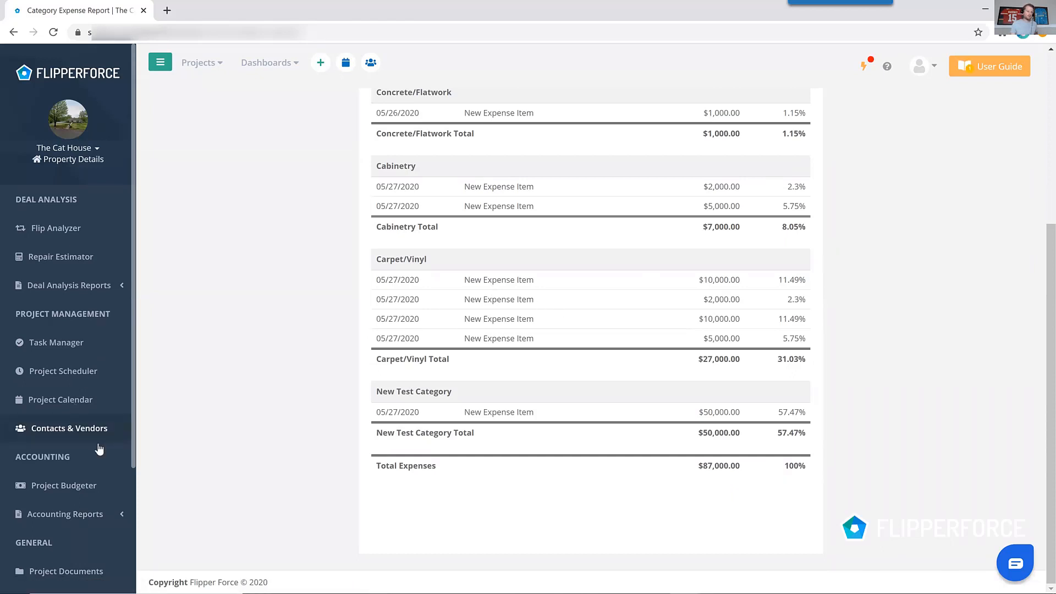
Open the Vendor Expense accounting report.
{"action": "left_click", "coordinate": [101, 514]}
{"action": "scroll", "coordinate": [90, 489], "scroll_direction": "down", "scroll_amount": 5}
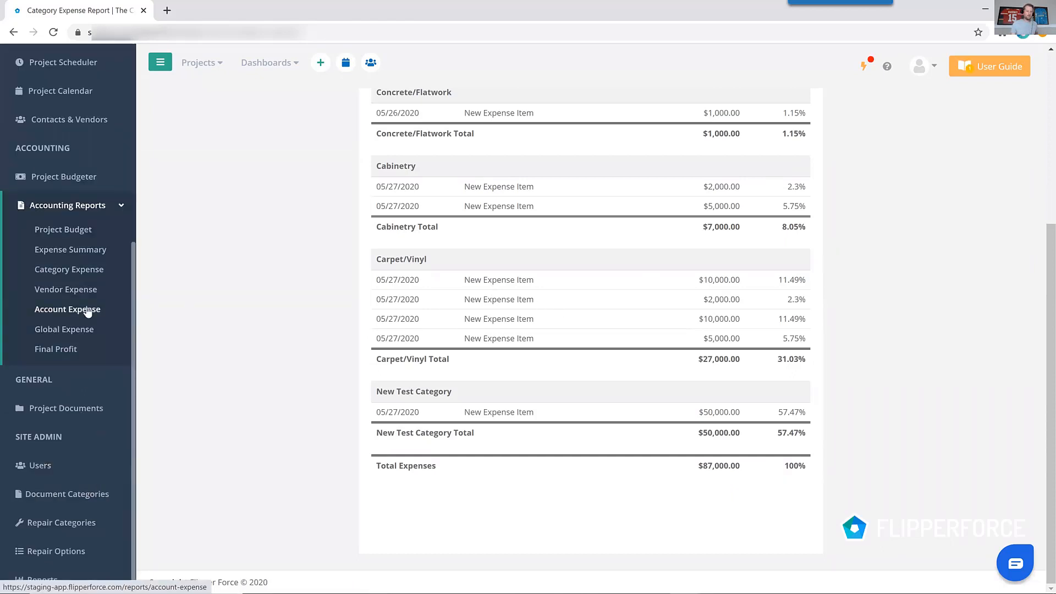
{"action": "left_click", "coordinate": [83, 290]}
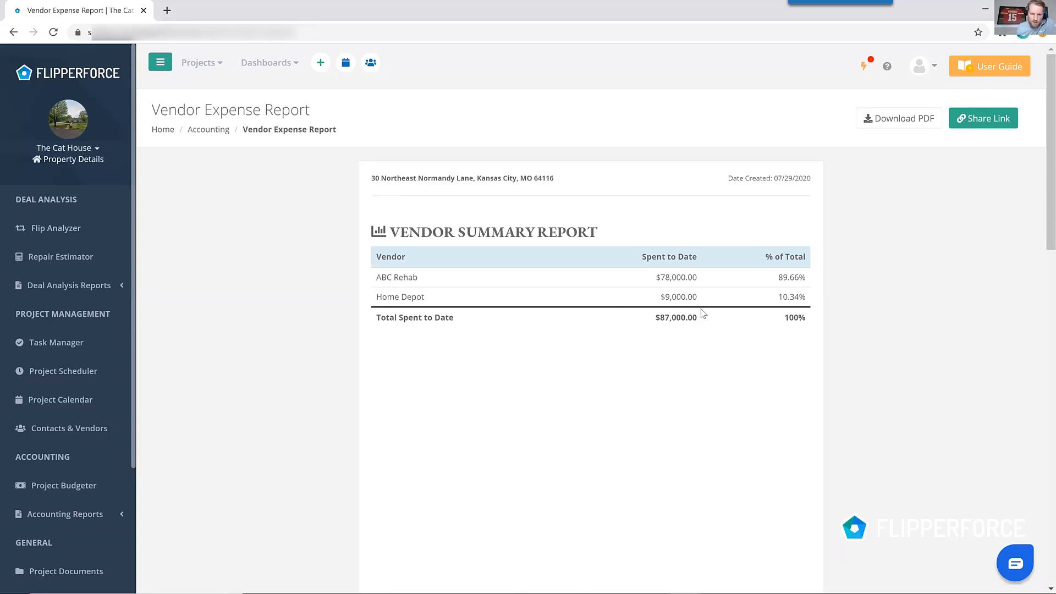
Open the Final Profit Report from the accounting reports.
{"action": "scroll", "coordinate": [706, 317], "scroll_direction": "down", "scroll_amount": 2}
{"action": "scroll", "coordinate": [705, 316], "scroll_direction": "up", "scroll_amount": 2}
{"action": "scroll", "coordinate": [505, 356], "scroll_direction": "down", "scroll_amount": 6}
{"action": "left_click", "coordinate": [111, 515]}
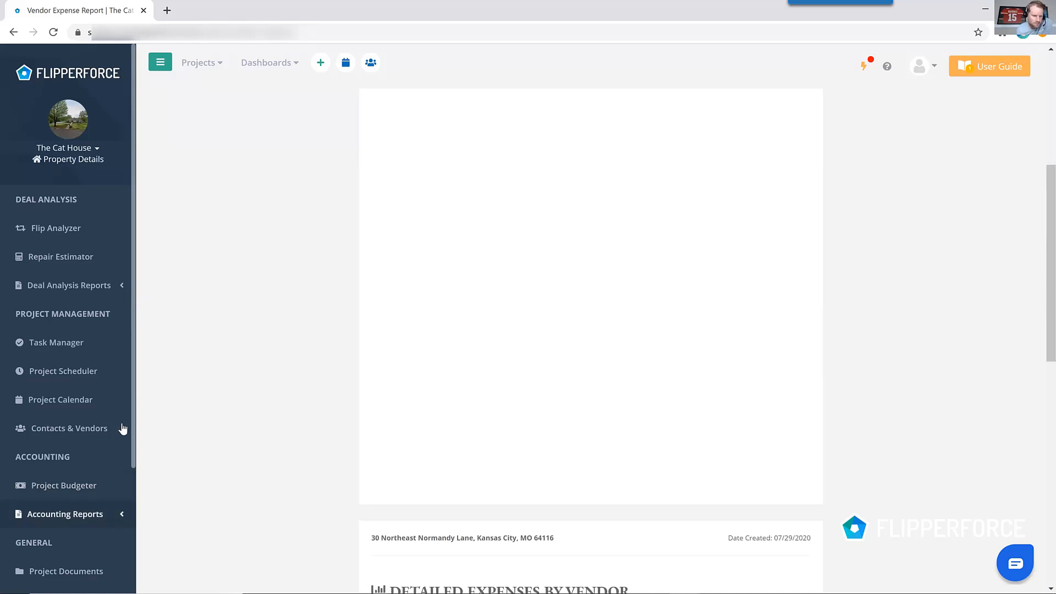
{"action": "scroll", "coordinate": [122, 432], "scroll_direction": "down", "scroll_amount": 5}
{"action": "left_click", "coordinate": [65, 351]}
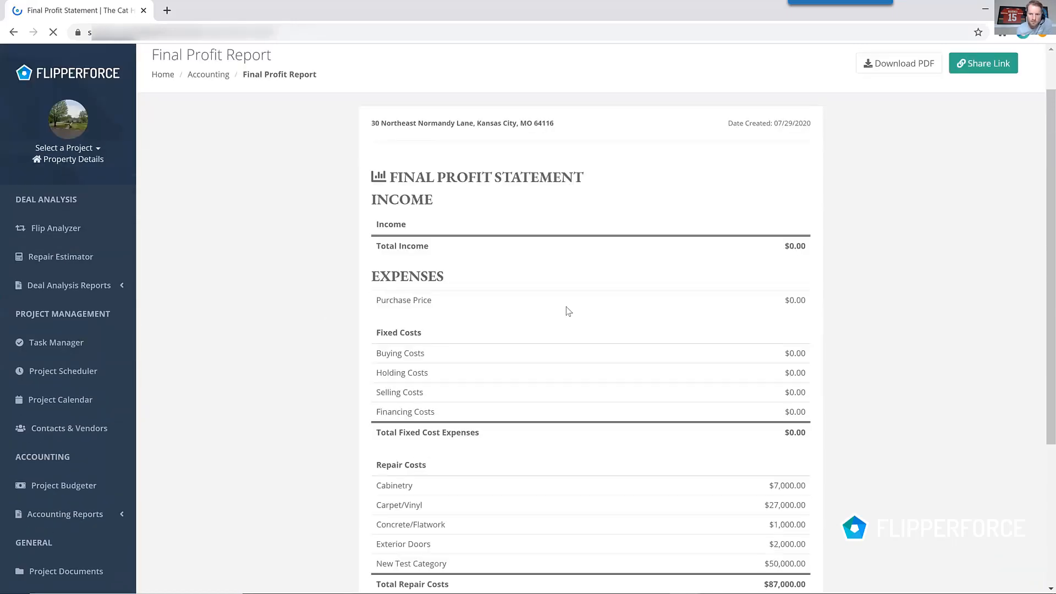
Examine the Final Profit Statement's income, expenses, repair costs and gross profit.
{"action": "scroll", "coordinate": [567, 307], "scroll_direction": "down", "scroll_amount": 2}
{"action": "scroll", "coordinate": [322, 343], "scroll_direction": "down", "scroll_amount": 1}
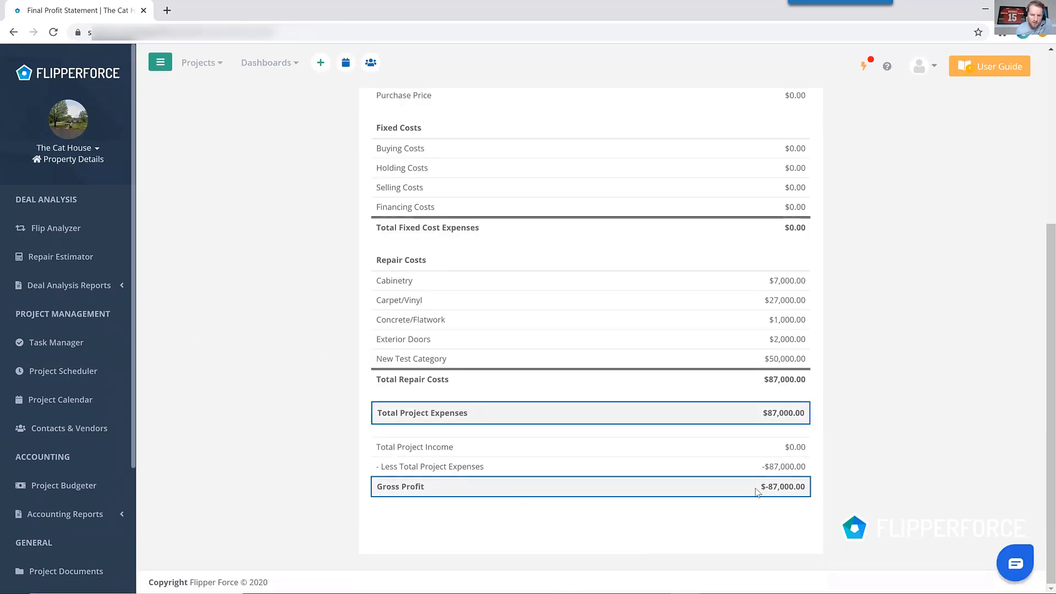
{"action": "left_click_drag", "start_coordinate": [759, 490], "coordinate": [810, 496]}
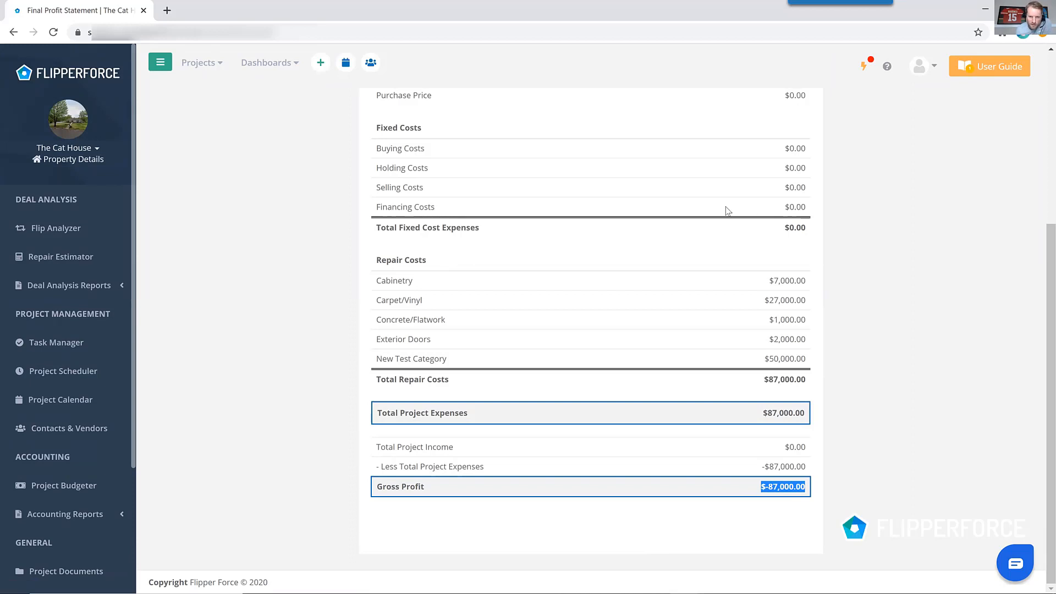
{"action": "scroll", "coordinate": [758, 225], "scroll_direction": "up", "scroll_amount": 4}
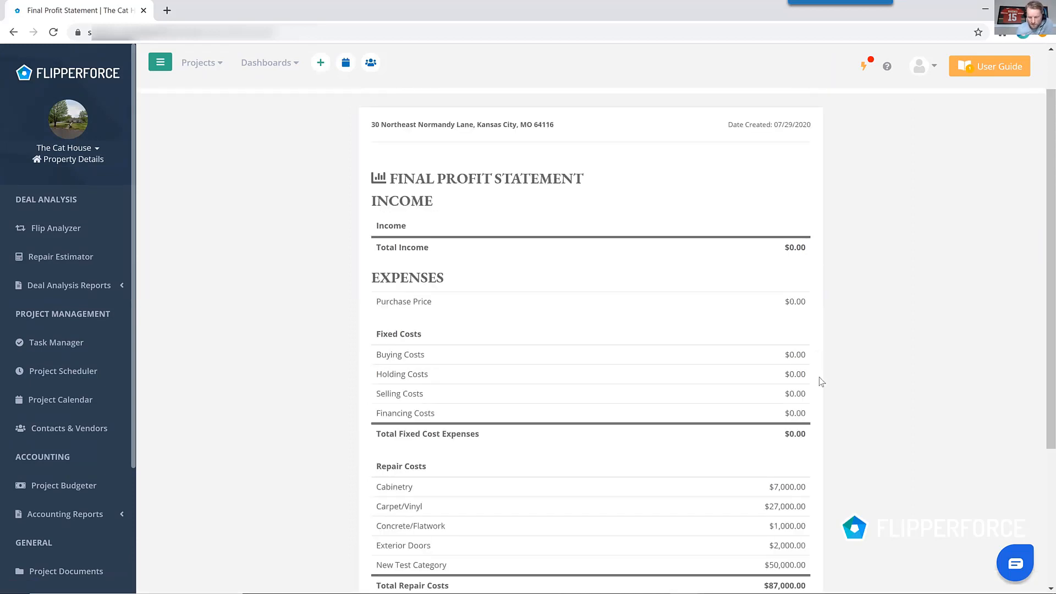
{"action": "scroll", "coordinate": [825, 498], "scroll_direction": "down", "scroll_amount": 4}
{"action": "left_click", "coordinate": [296, 284]}
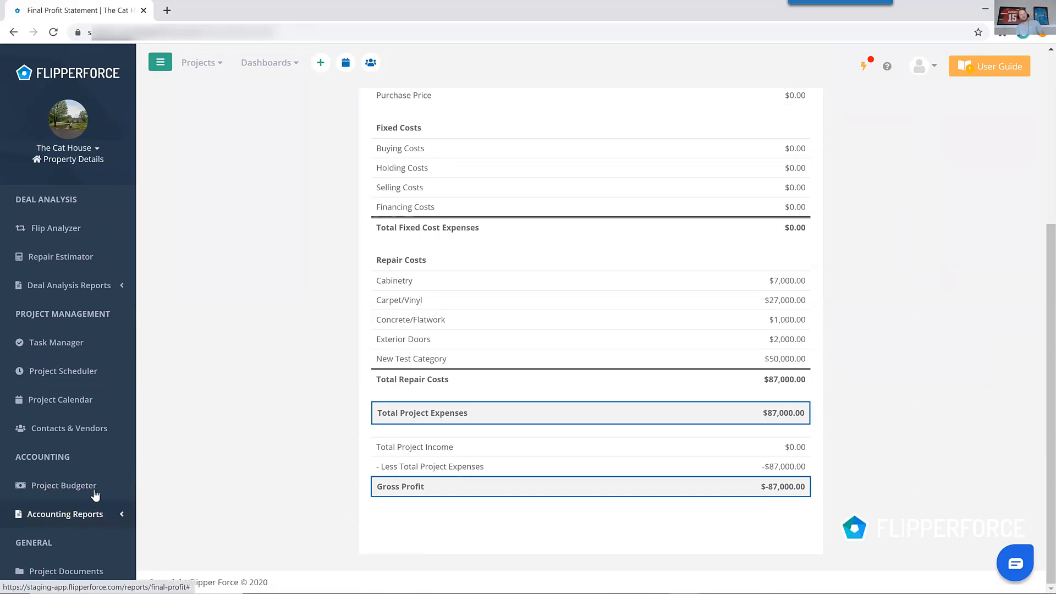
Open the Project Budgeter for The Cat House.
{"action": "left_click", "coordinate": [121, 489]}
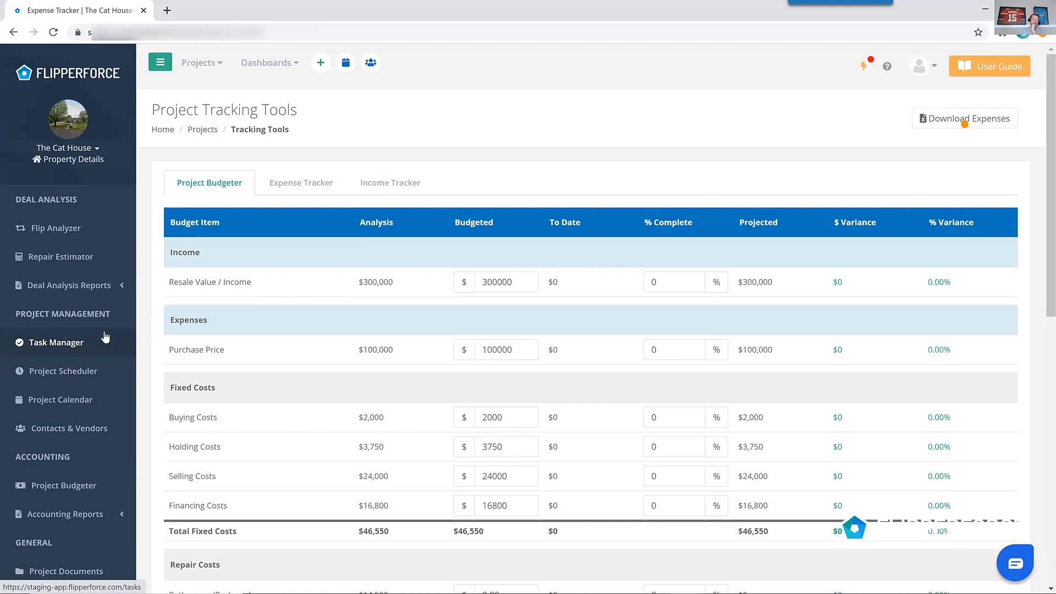
{"action": "scroll", "coordinate": [108, 393], "scroll_direction": "down", "scroll_amount": 3}
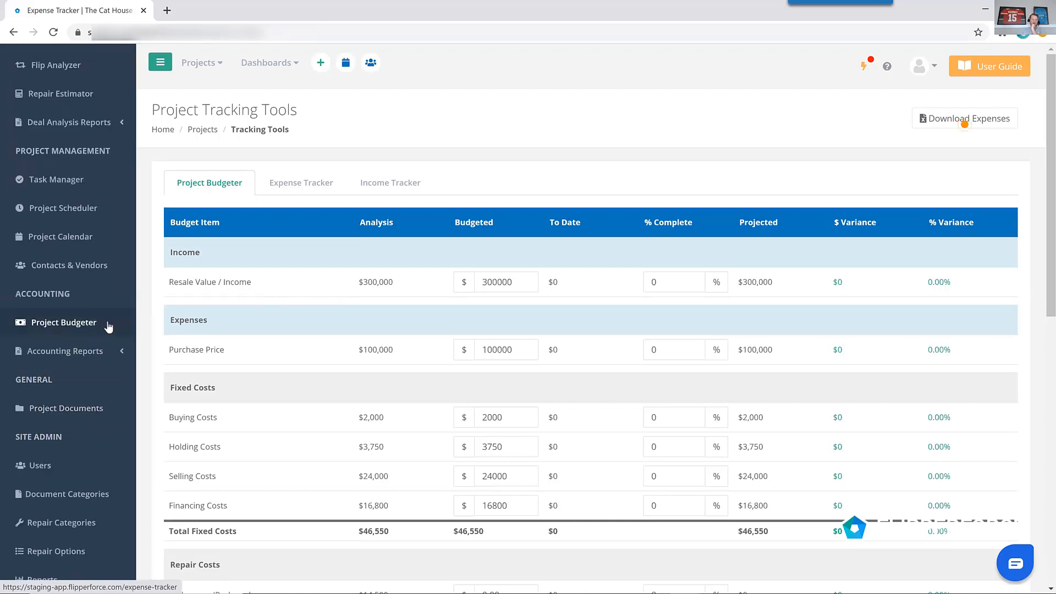
{"action": "scroll", "coordinate": [108, 327], "scroll_direction": "up", "scroll_amount": 3}
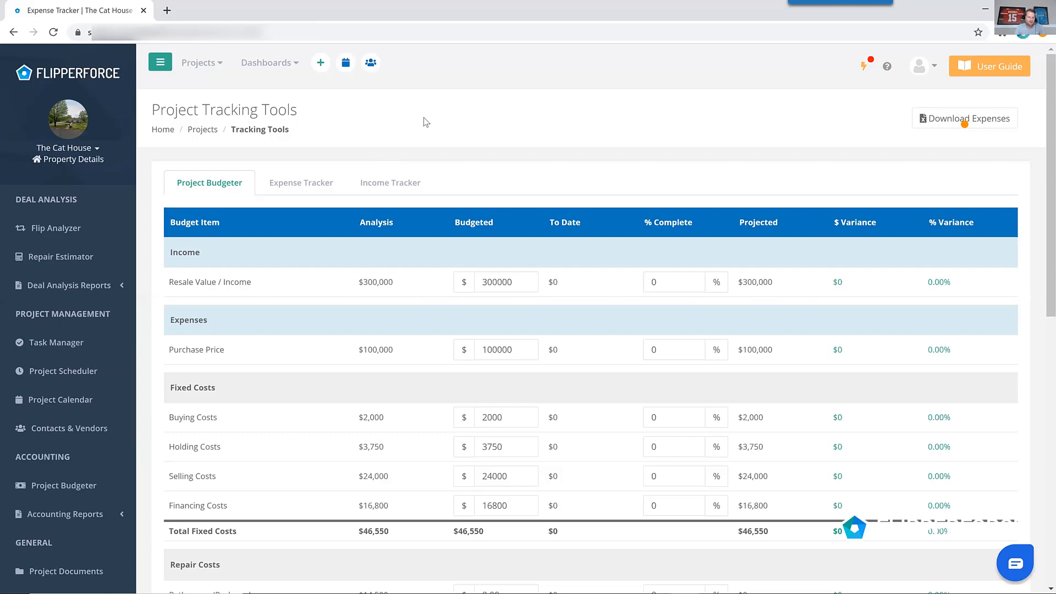
Switch to a new browser tab and open the House Flipping Spreadsheet website.
{"action": "left_click", "coordinate": [168, 11]}
{"action": "type", "text": "house"}
{"action": "key", "text": "Return"}
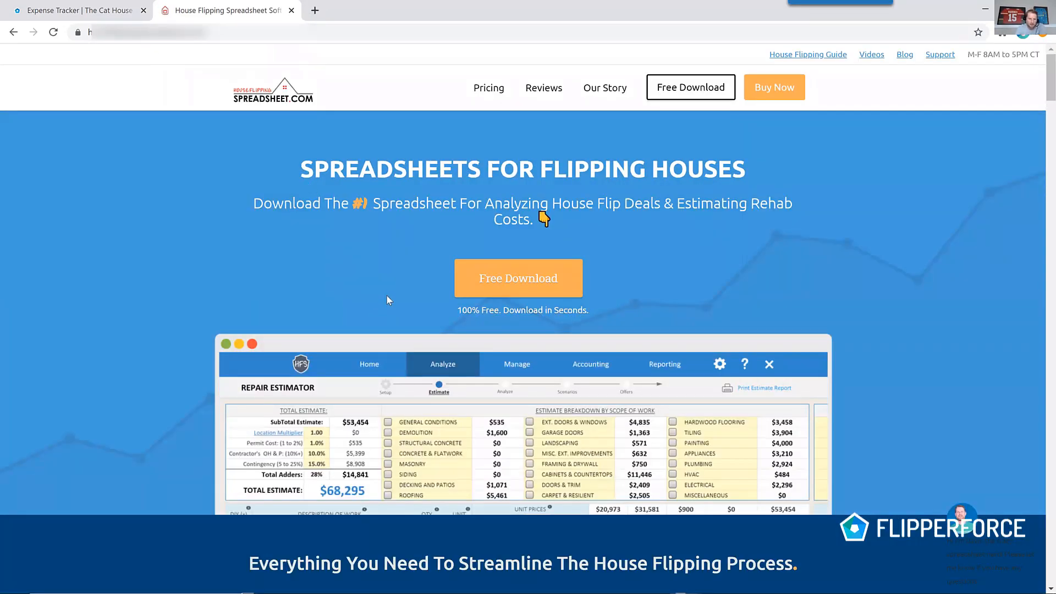
Scroll through the House Flipping Spreadsheet site's deal analysis, project management and accounting feature sections.
{"action": "scroll", "coordinate": [387, 295], "scroll_direction": "down", "scroll_amount": 2}
{"action": "scroll", "coordinate": [389, 295], "scroll_direction": "down", "scroll_amount": 12}
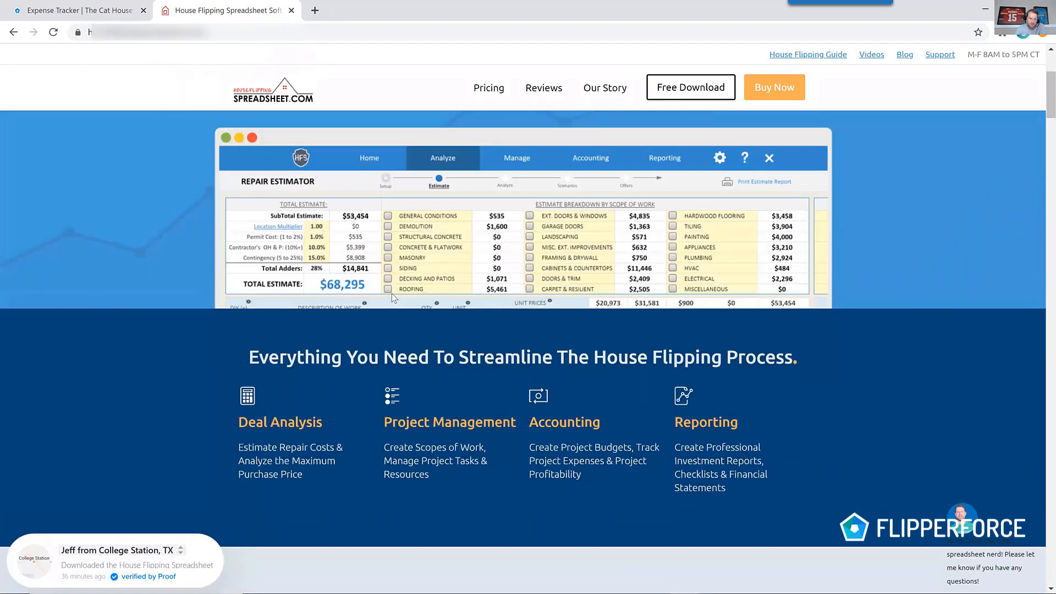
{"action": "scroll", "coordinate": [393, 297], "scroll_direction": "down", "scroll_amount": 13}
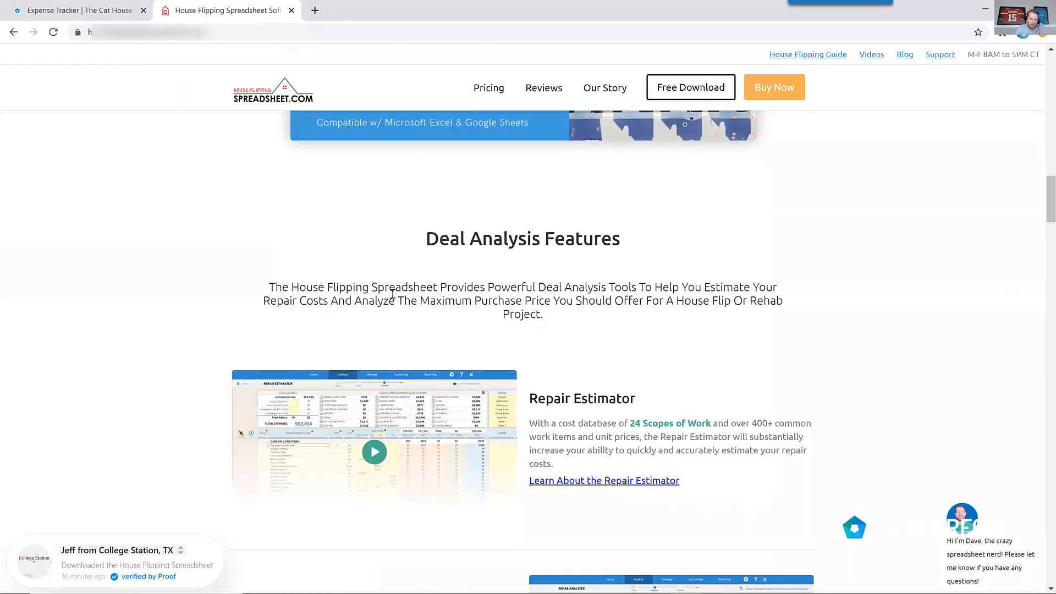
{"action": "scroll", "coordinate": [392, 299], "scroll_direction": "down", "scroll_amount": 10}
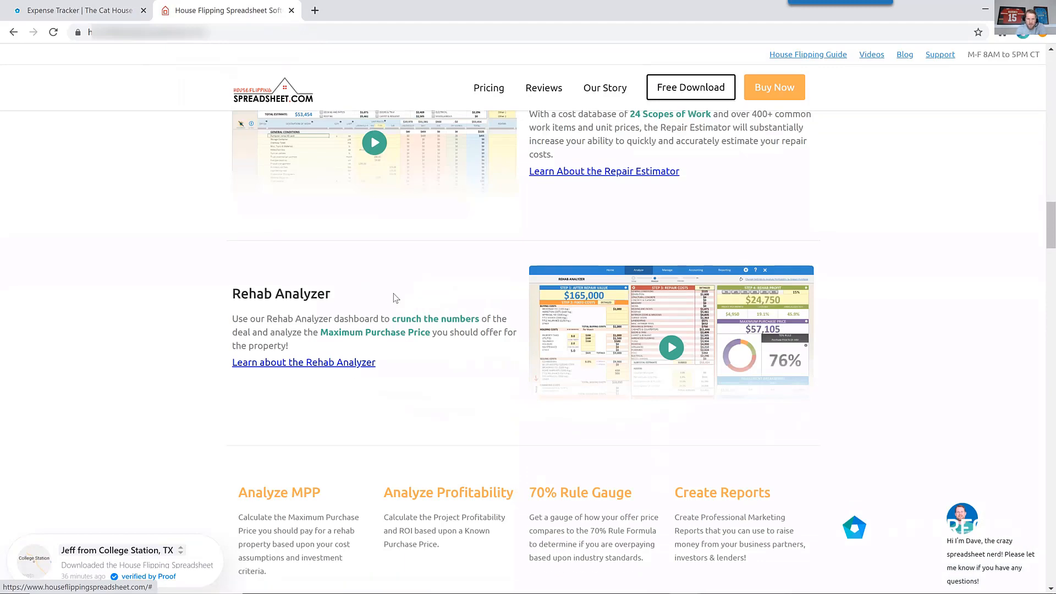
{"action": "scroll", "coordinate": [395, 299], "scroll_direction": "down", "scroll_amount": 9}
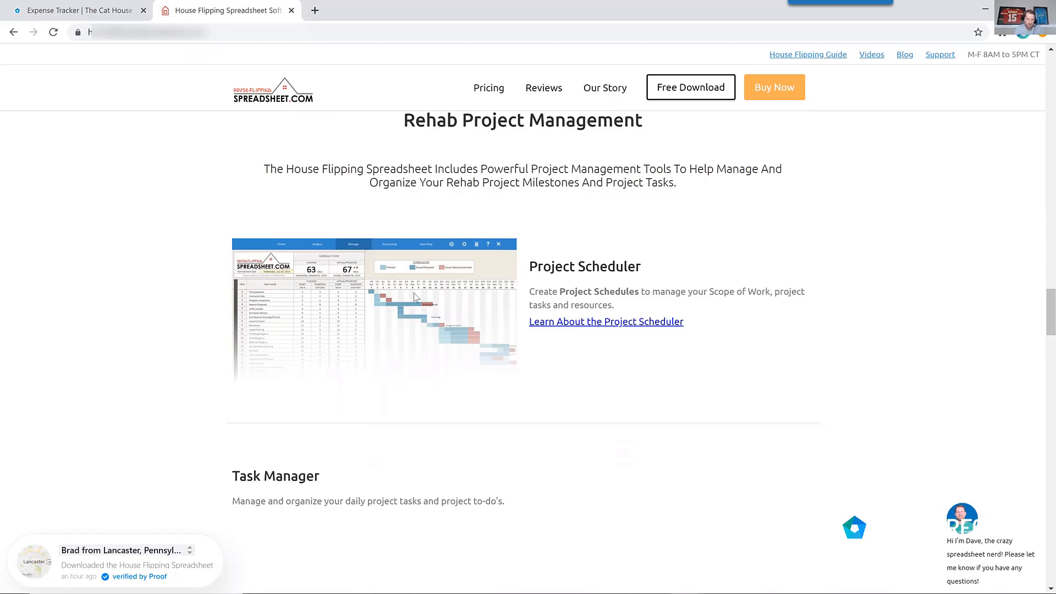
{"action": "scroll", "coordinate": [423, 294], "scroll_direction": "down", "scroll_amount": 2}
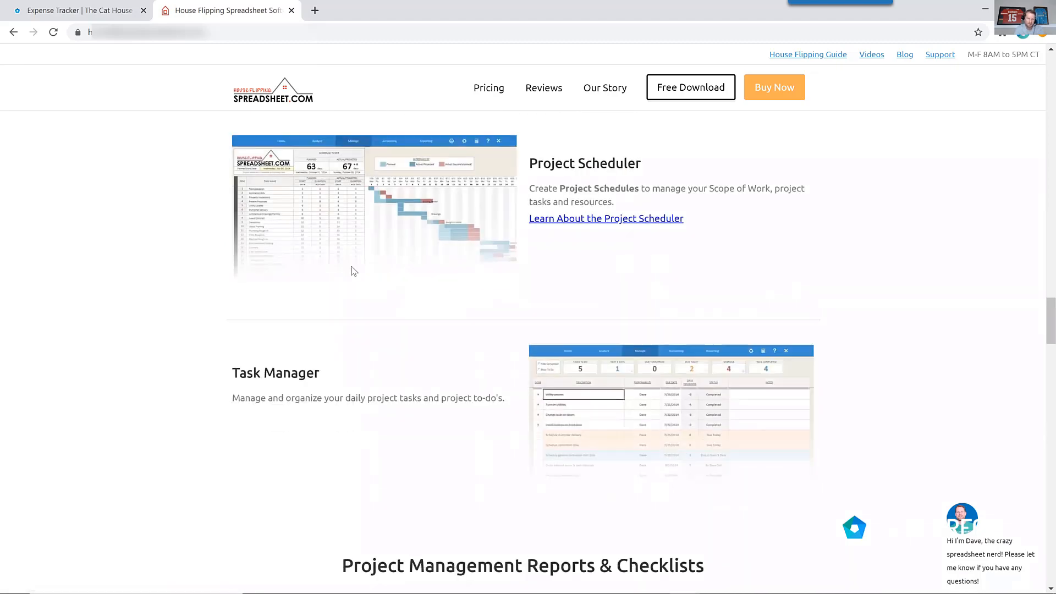
{"action": "scroll", "coordinate": [363, 269], "scroll_direction": "down", "scroll_amount": 1}
{"action": "scroll", "coordinate": [366, 270], "scroll_direction": "down", "scroll_amount": 6}
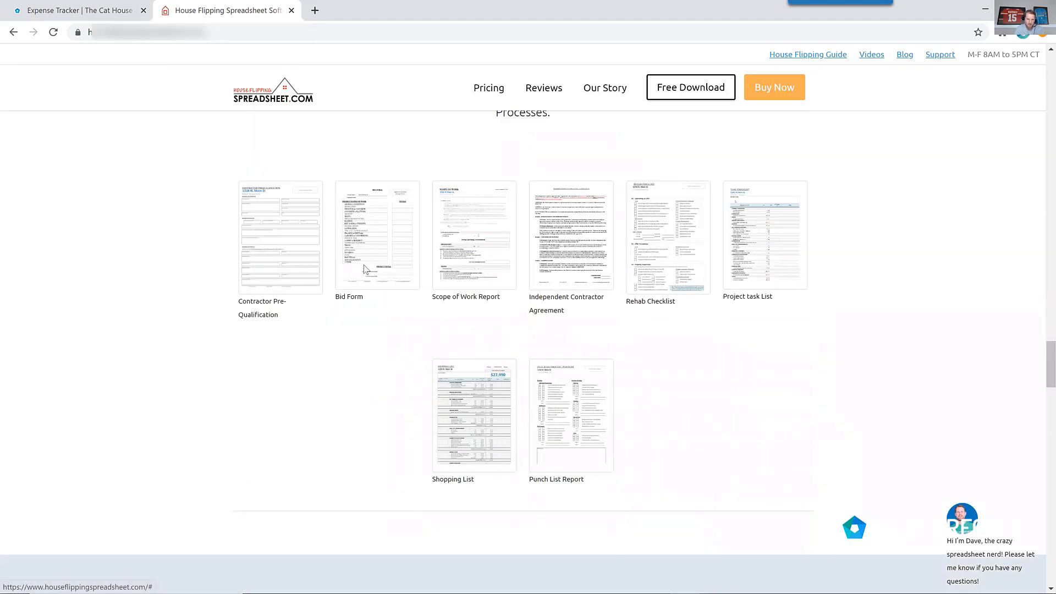
{"action": "scroll", "coordinate": [366, 270], "scroll_direction": "down", "scroll_amount": 5}
{"action": "scroll", "coordinate": [349, 261], "scroll_direction": "down", "scroll_amount": 3}
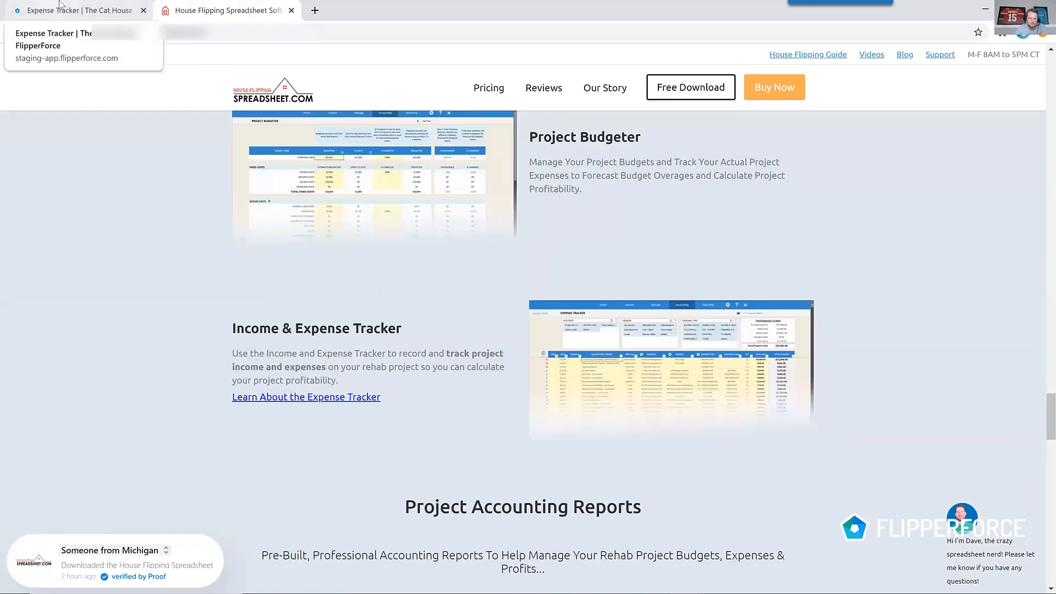
Return to the FlipperForce project tab and download the project expenses.
{"action": "left_click", "coordinate": [62, 5]}
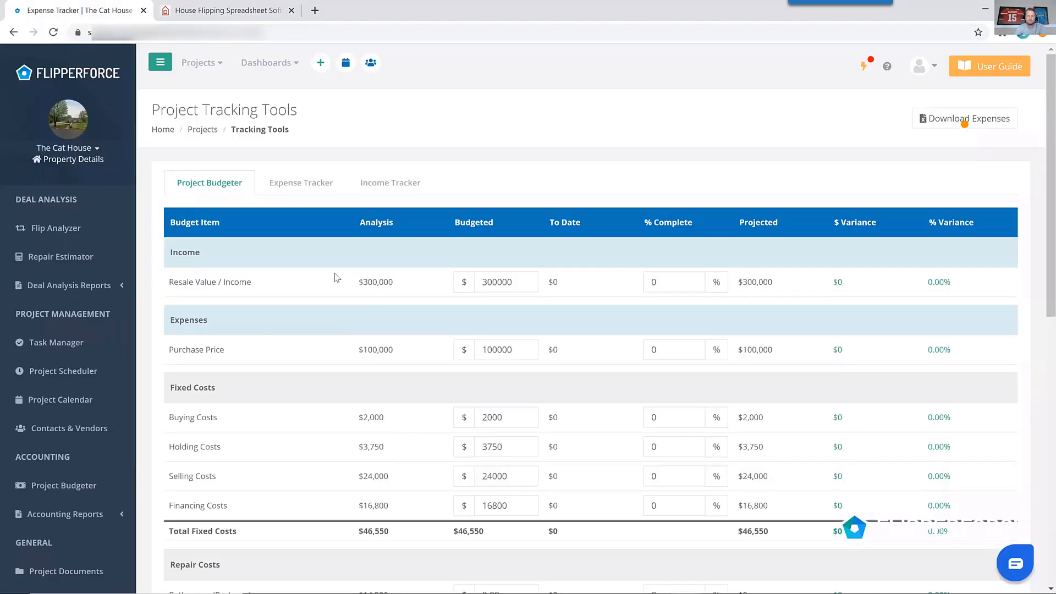
{"action": "left_click", "coordinate": [965, 125]}
{"action": "left_click", "coordinate": [965, 125]}
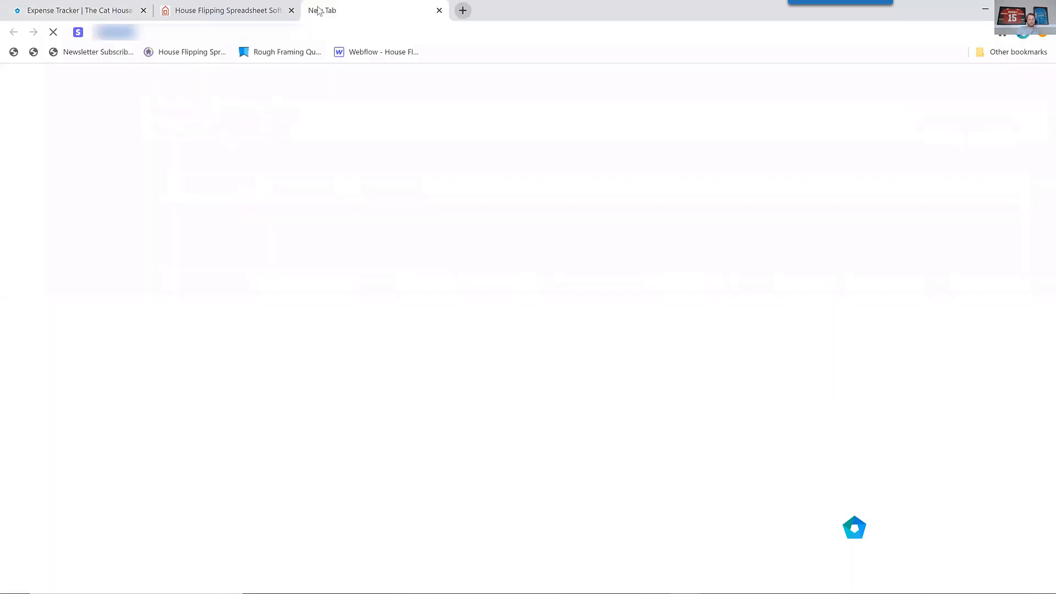
Open the FlipperForce Software Road Map page in a new browser tab.
{"action": "left_click", "coordinate": [315, 10]}
{"action": "type", "text": "softwa"}
{"action": "key", "text": "Down"}
{"action": "key", "text": "Down"}
{"action": "key", "text": "Down"}
{"action": "key", "text": "Down"}
{"action": "key", "text": "Down"}
{"action": "key", "text": "Down"}
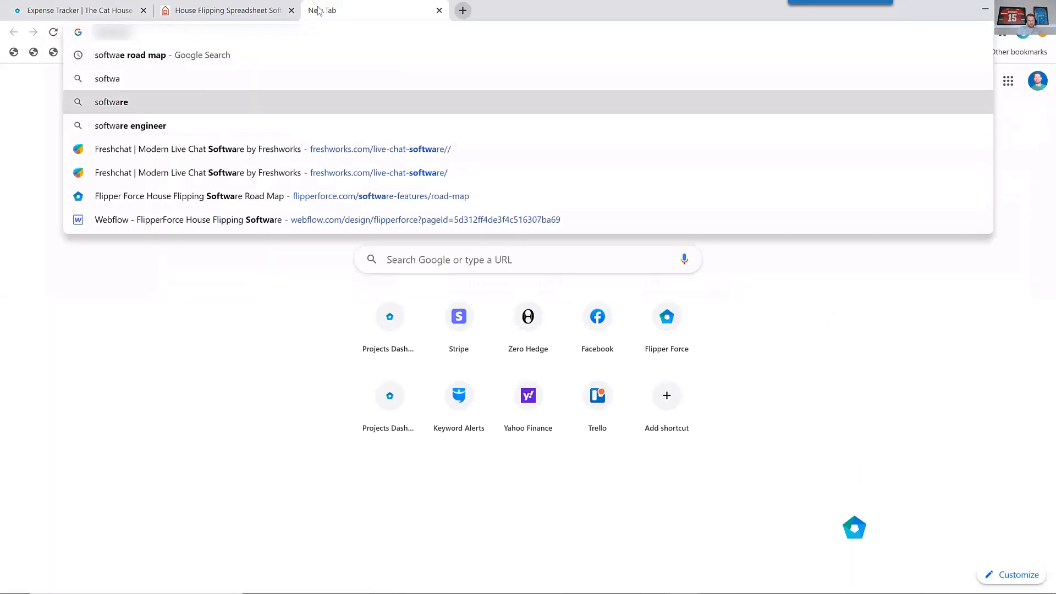
{"action": "key", "text": "Return"}
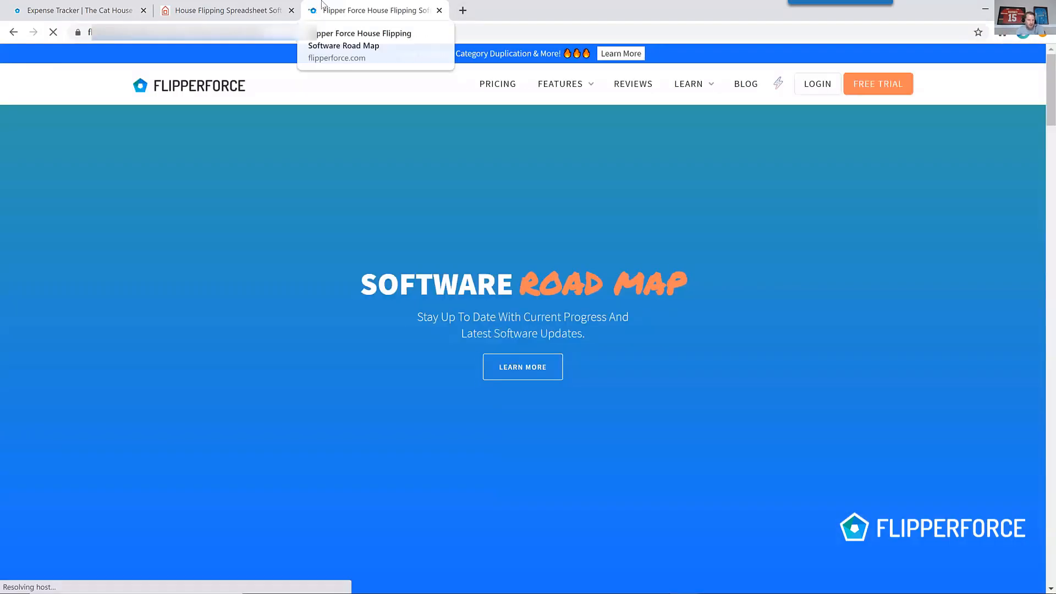
Scroll through the road map schedule and the software work log columns.
{"action": "scroll", "coordinate": [520, 191], "scroll_direction": "down", "scroll_amount": 15}
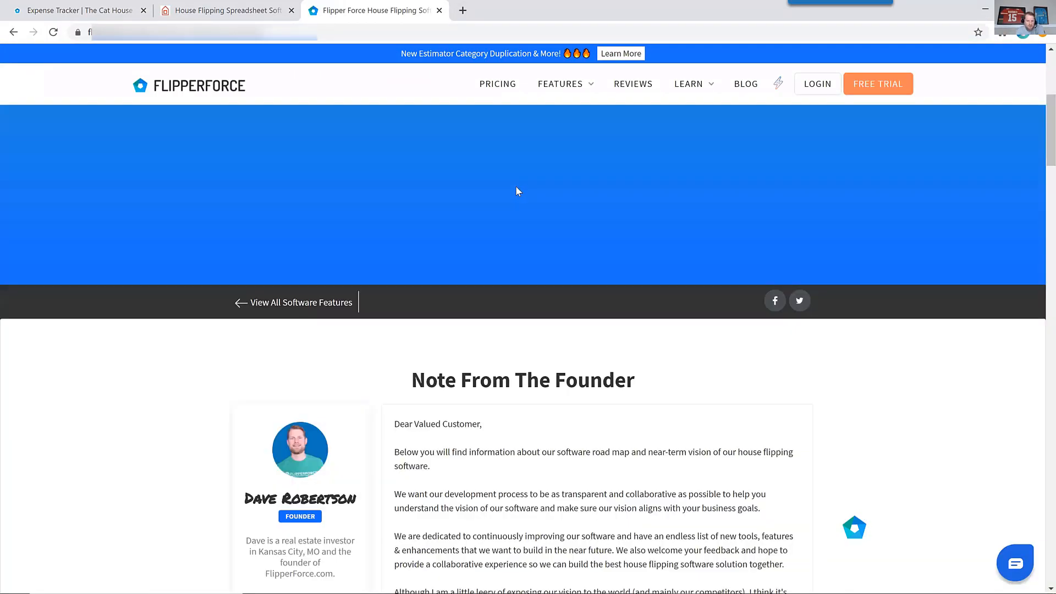
{"action": "scroll", "coordinate": [516, 194], "scroll_direction": "down", "scroll_amount": 10}
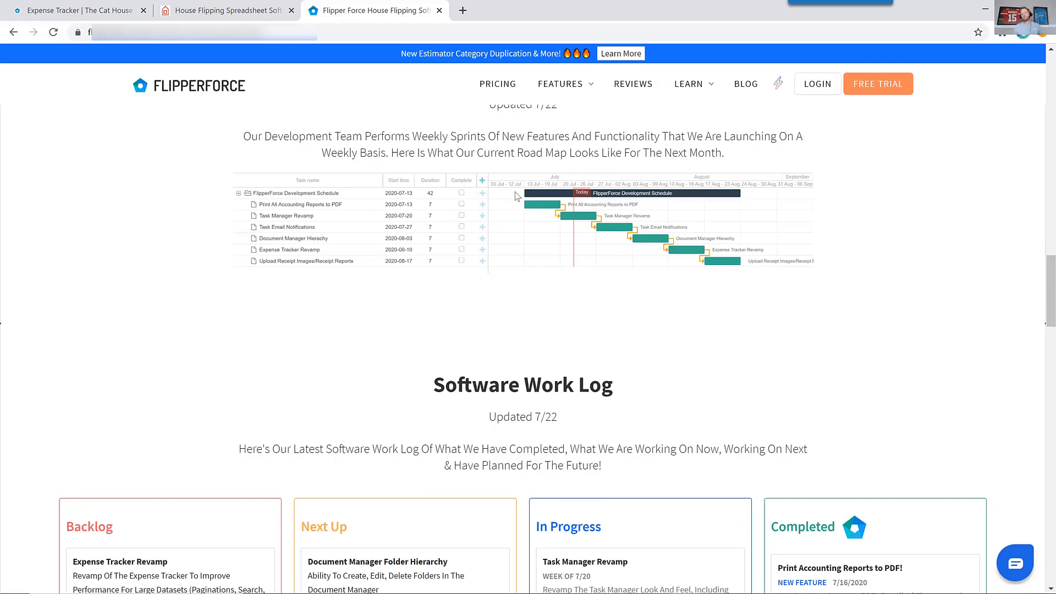
{"action": "scroll", "coordinate": [521, 250], "scroll_direction": "down", "scroll_amount": 5}
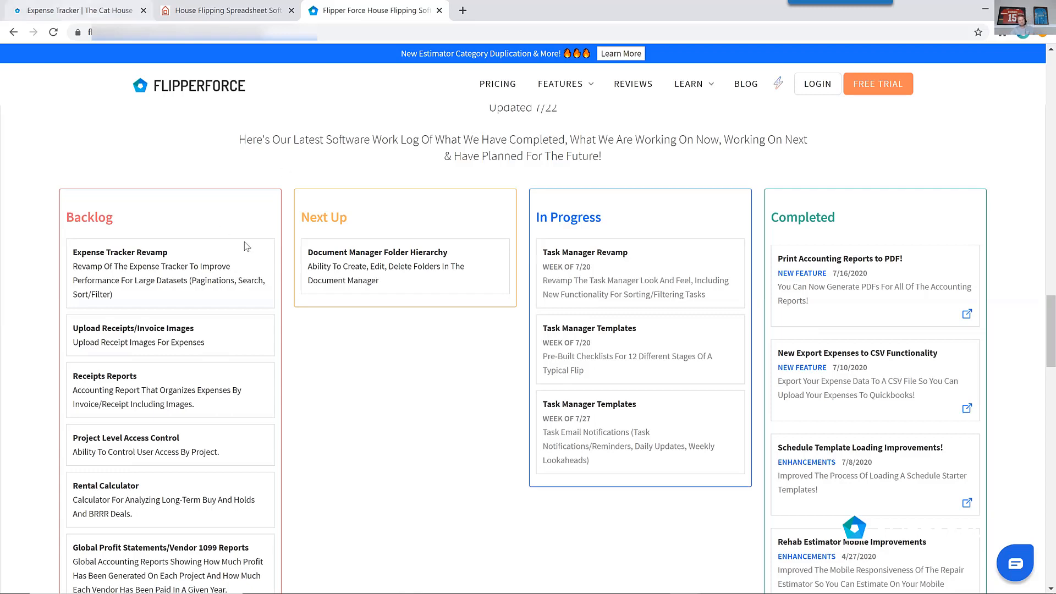
{"action": "scroll", "coordinate": [287, 275], "scroll_direction": "down", "scroll_amount": 4}
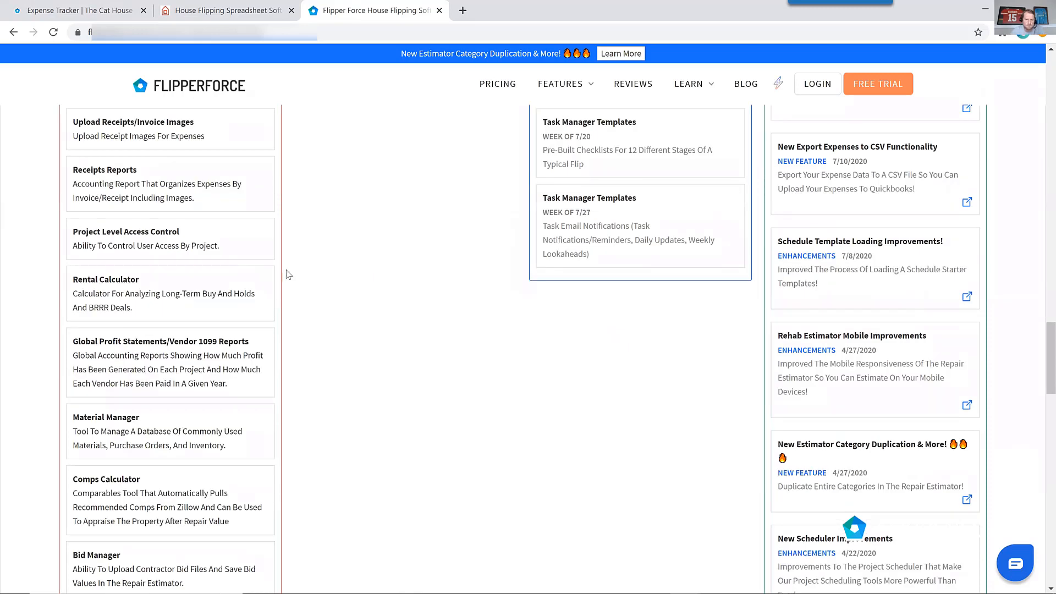
{"action": "scroll", "coordinate": [287, 275], "scroll_direction": "down", "scroll_amount": 4}
{"action": "scroll", "coordinate": [284, 279], "scroll_direction": "up", "scroll_amount": 5}
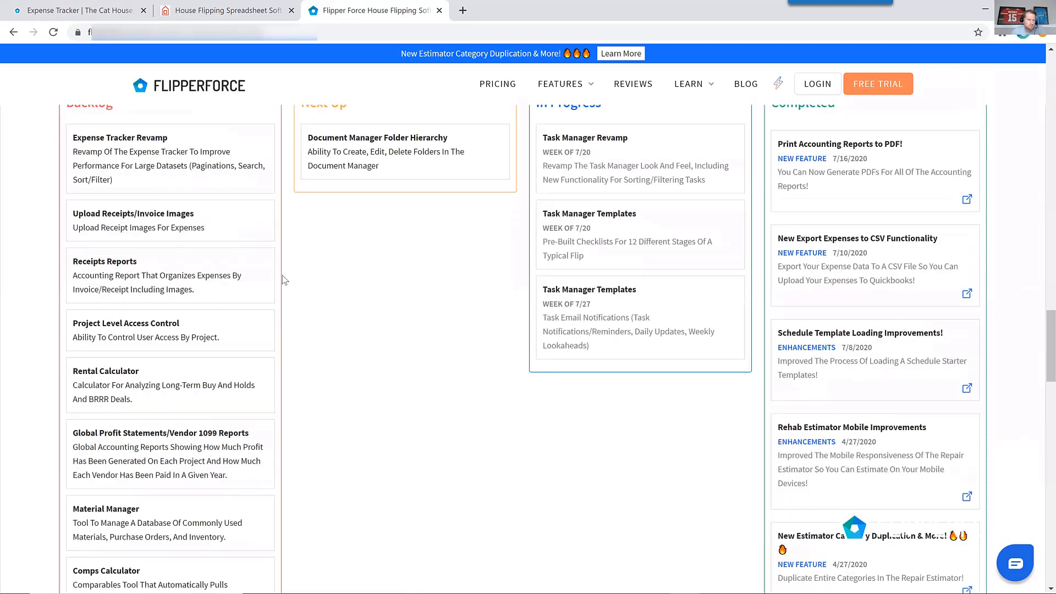
{"action": "scroll", "coordinate": [251, 214], "scroll_direction": "up", "scroll_amount": 12}
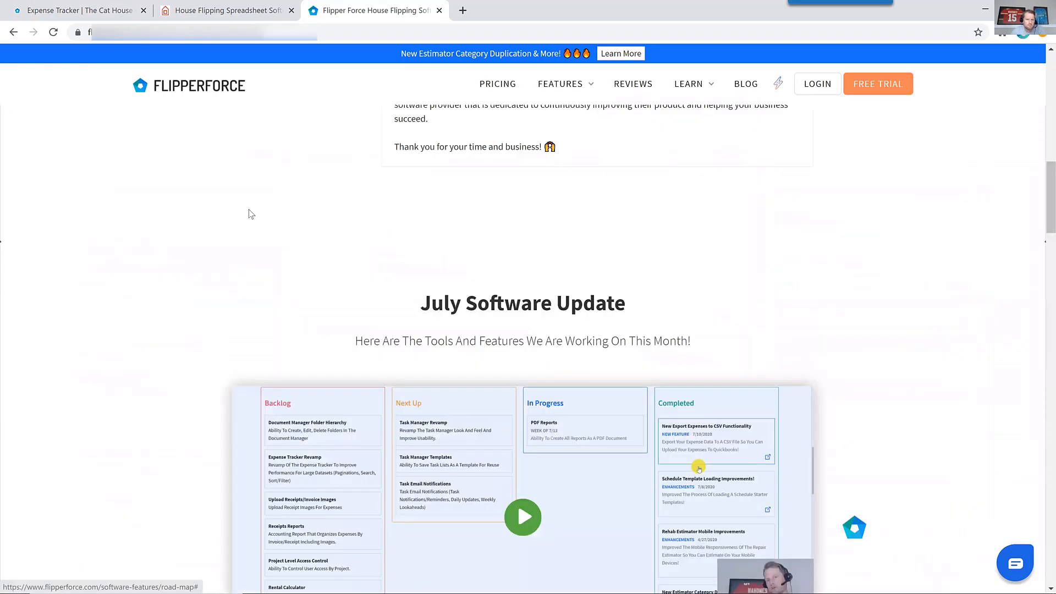
{"action": "scroll", "coordinate": [250, 214], "scroll_direction": "up", "scroll_amount": 14}
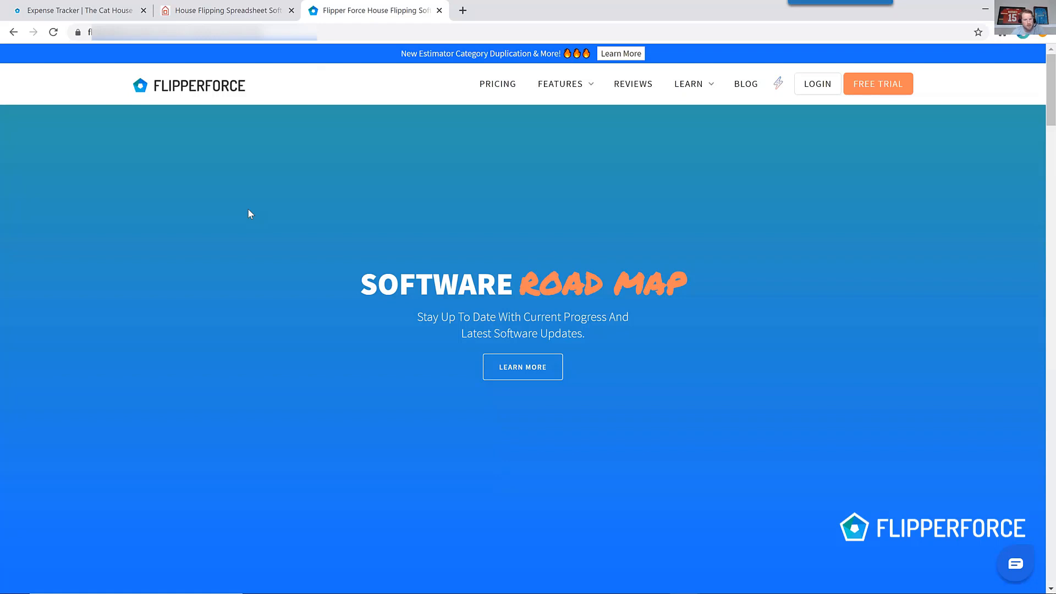
Open the FlipperForce software plans pricing page.
{"action": "left_click", "coordinate": [512, 93]}
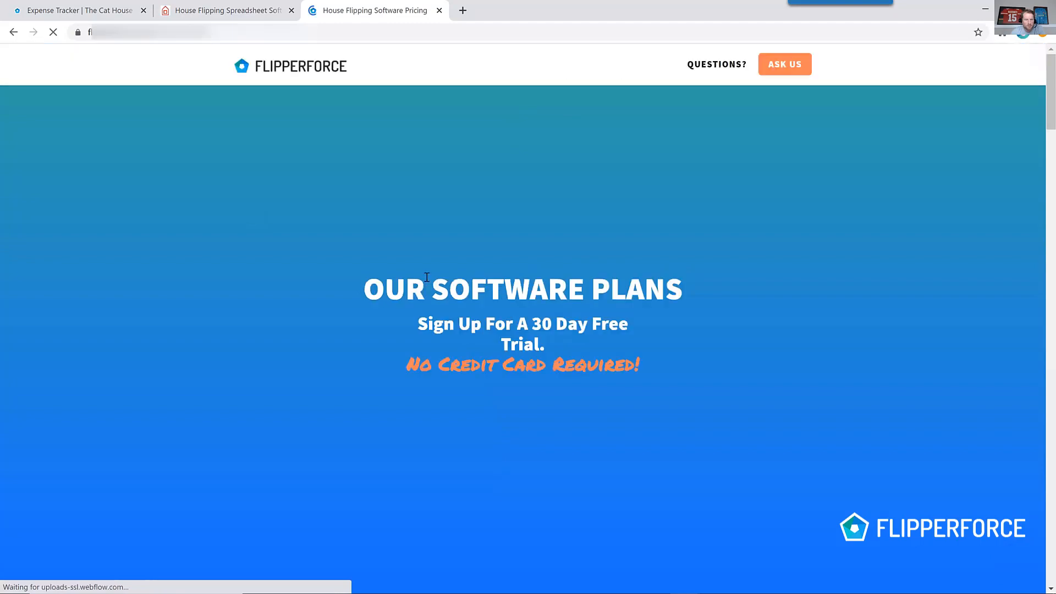
{"action": "scroll", "coordinate": [442, 274], "scroll_direction": "down", "scroll_amount": 10}
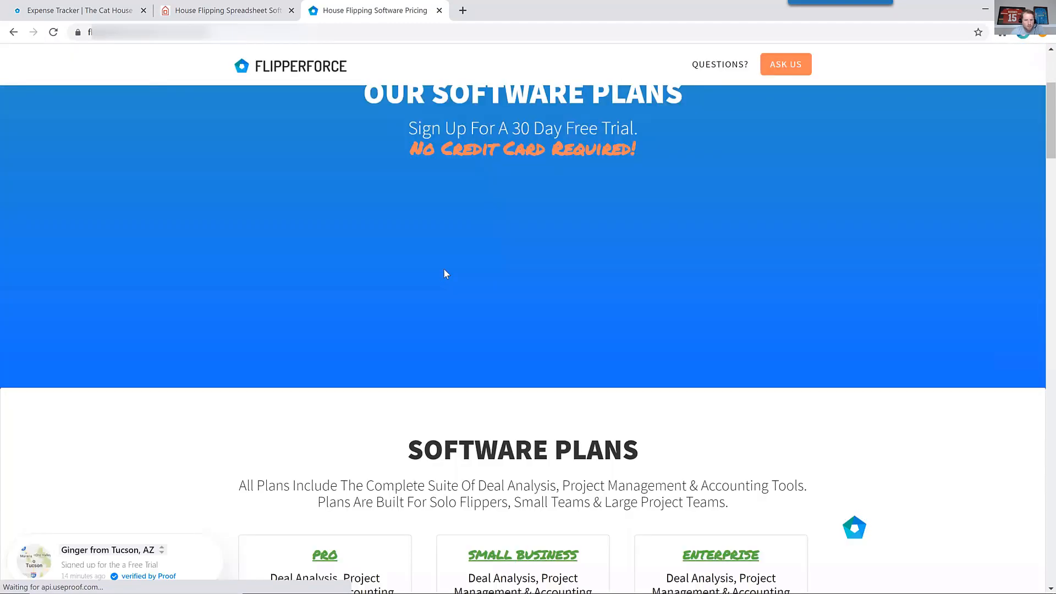